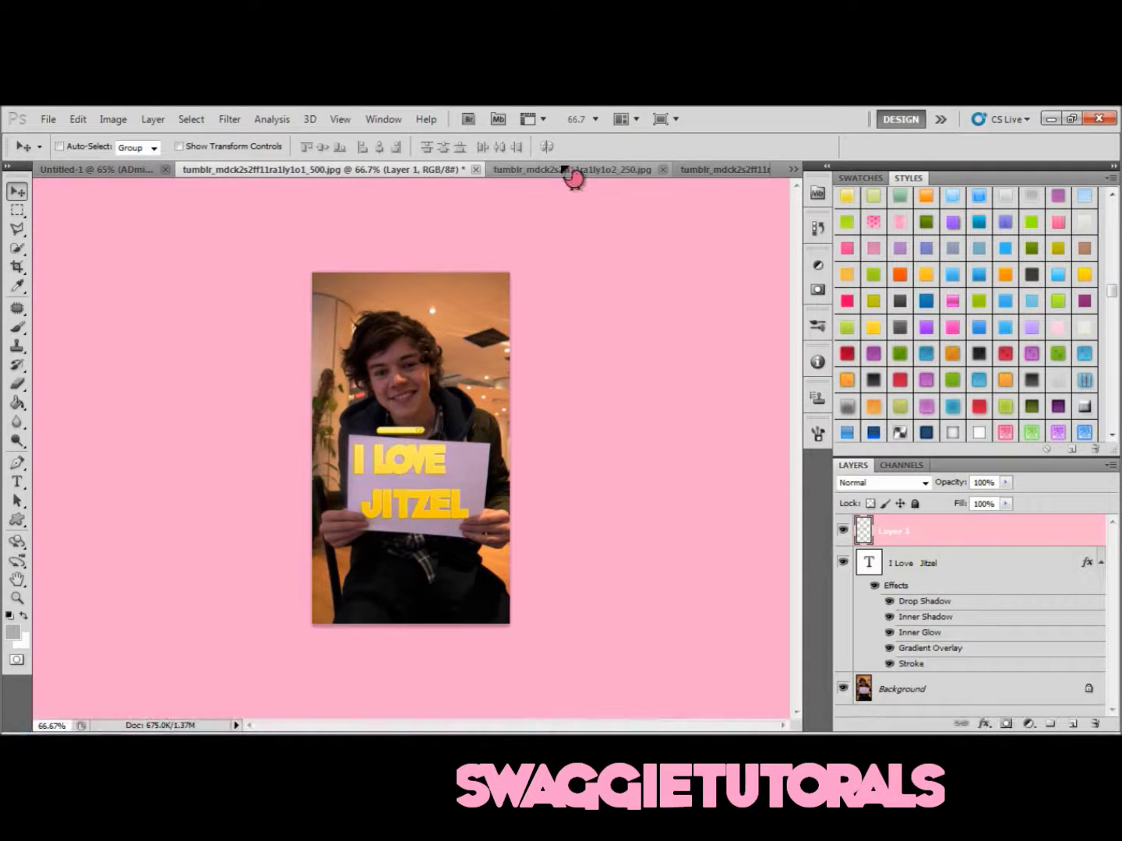
Browse the example photos and banner document, ending on the handwritten-sign photo tumblr_mdck2s2ff11ra1ly1o2_250.jpg.
{"action": "left_click", "coordinate": [568, 172]}
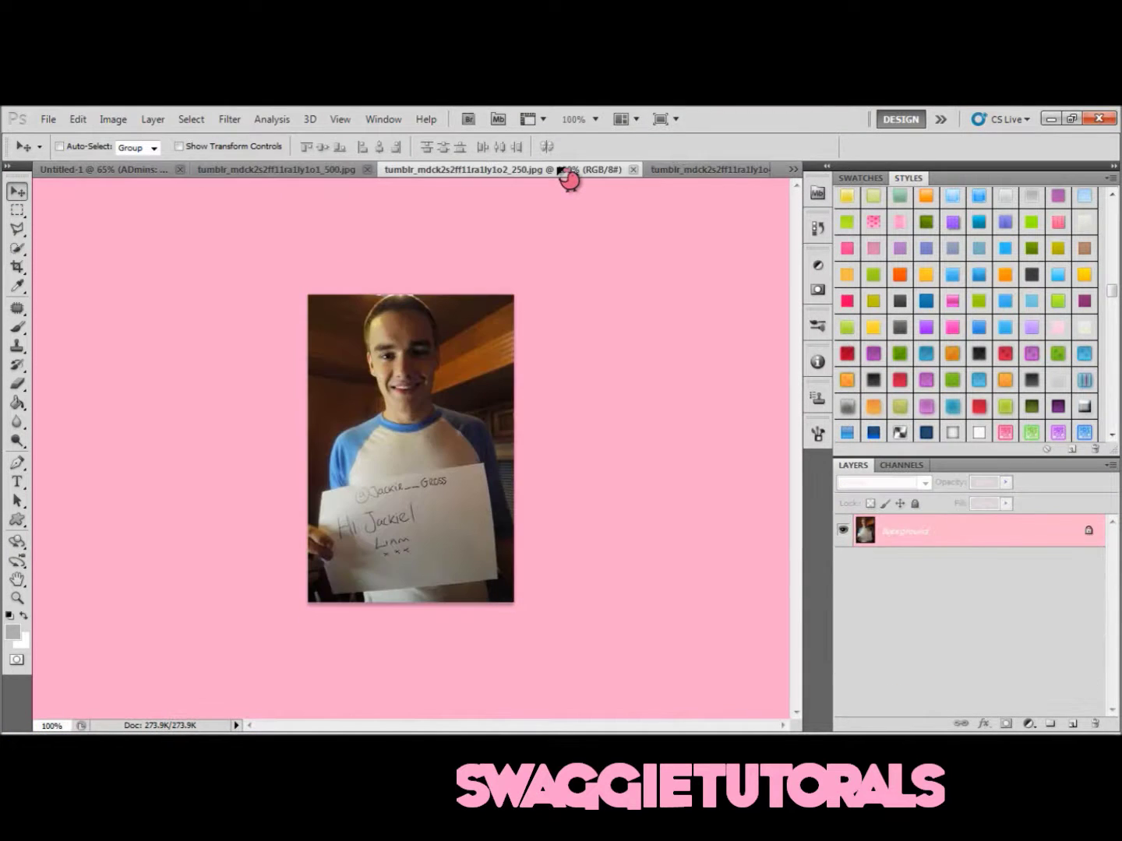
{"action": "left_click", "coordinate": [254, 172]}
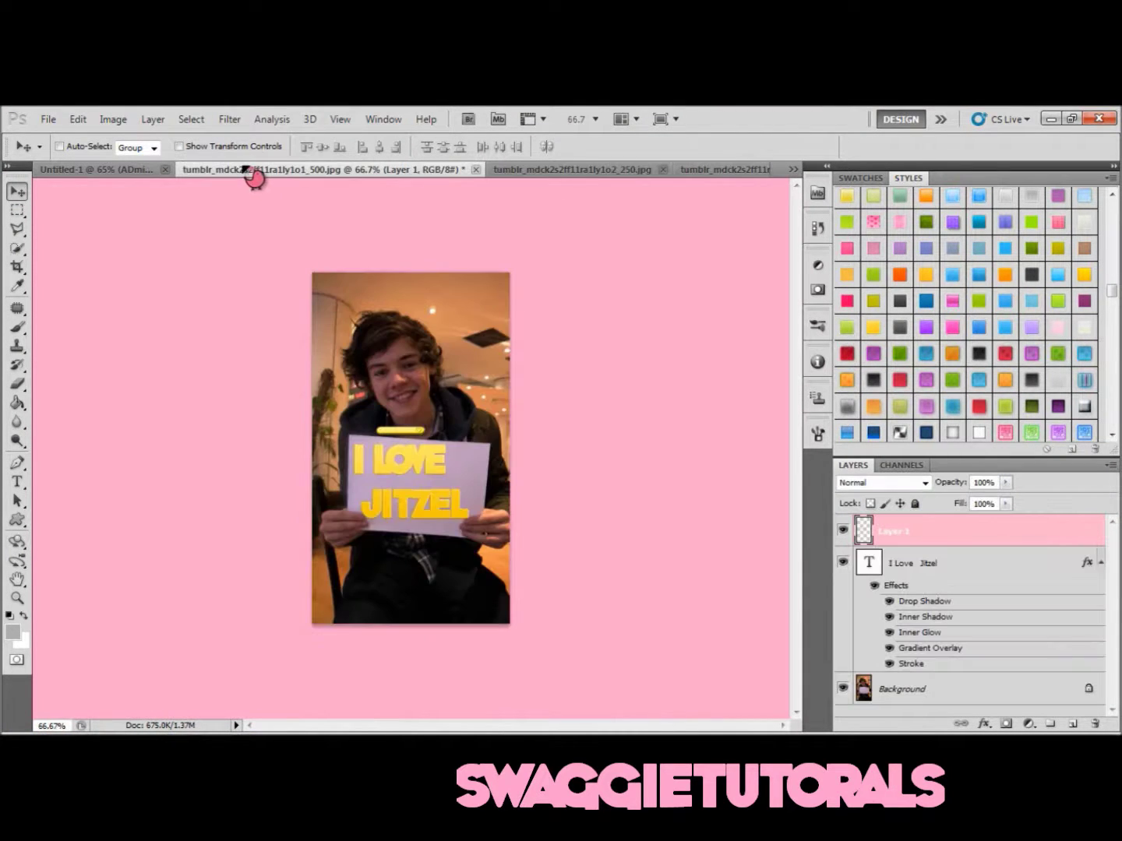
{"action": "left_click", "coordinate": [120, 172]}
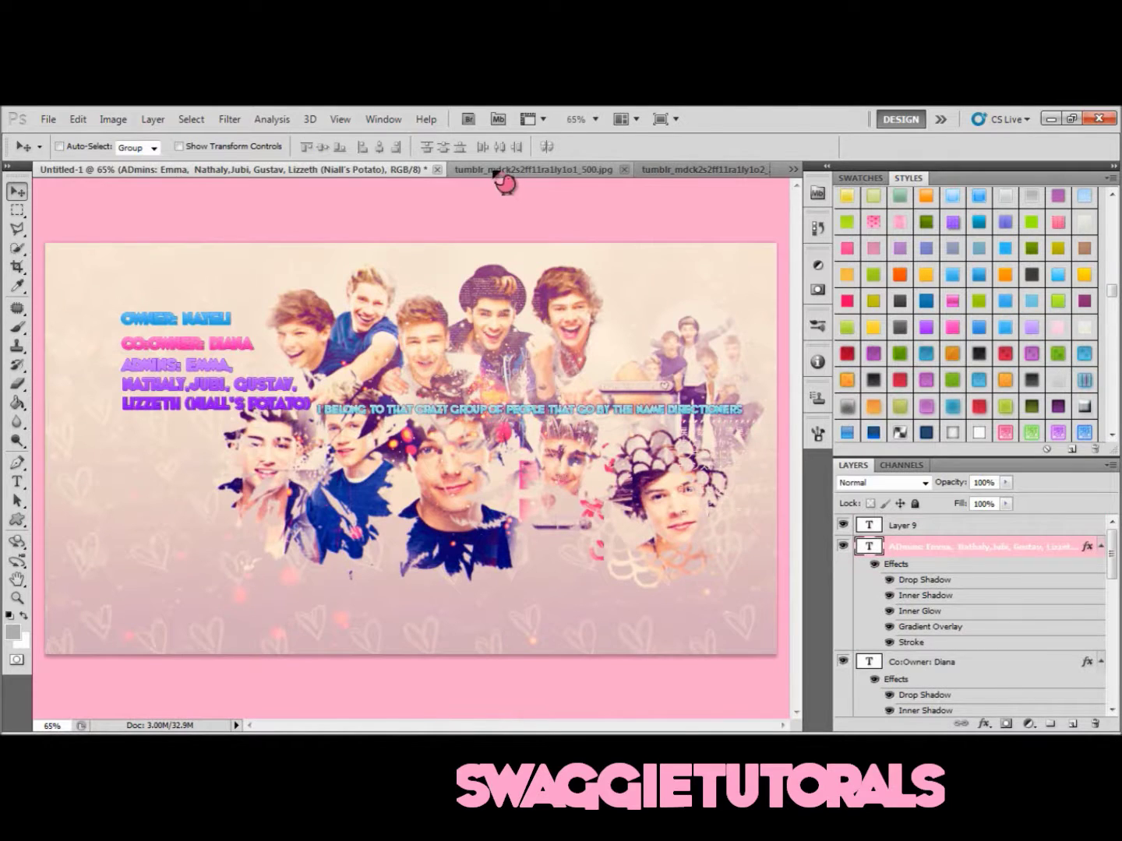
{"action": "left_click", "coordinate": [526, 177]}
{"action": "left_click", "coordinate": [526, 177]}
{"action": "left_click", "coordinate": [480, 727]}
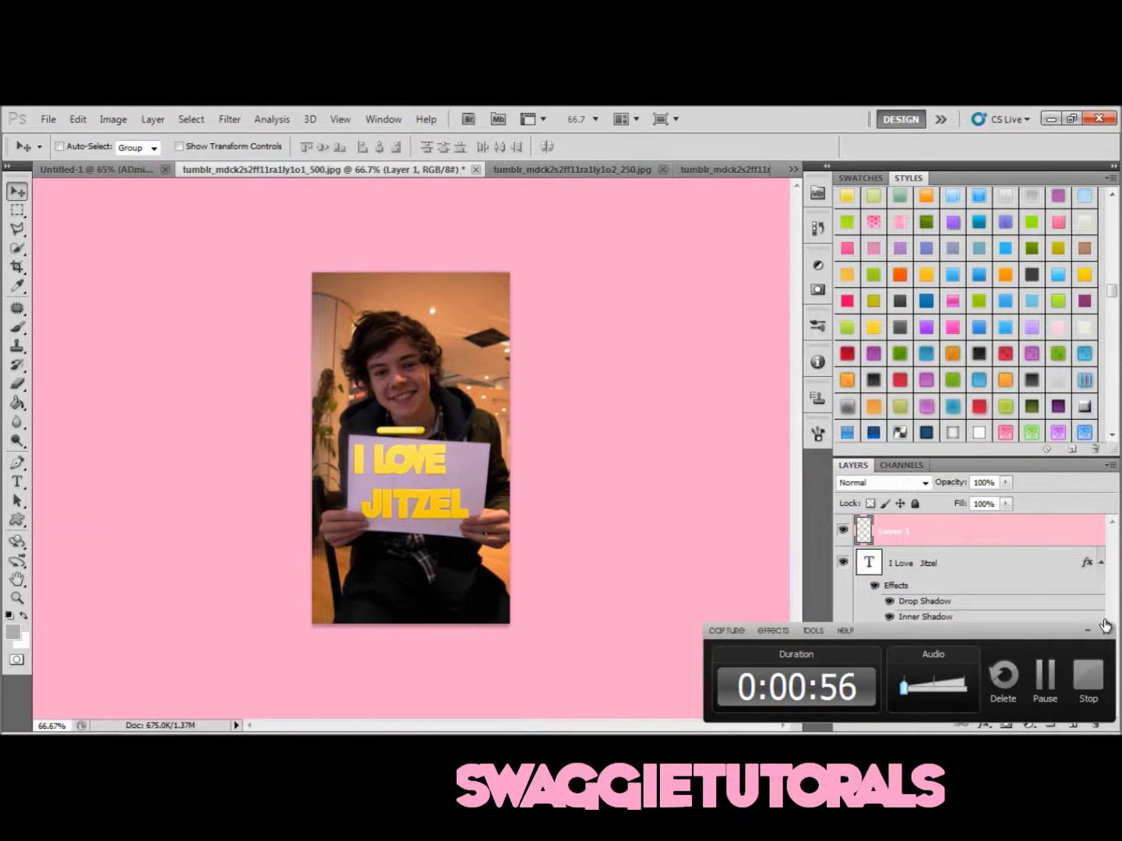
{"action": "left_click", "coordinate": [1088, 631]}
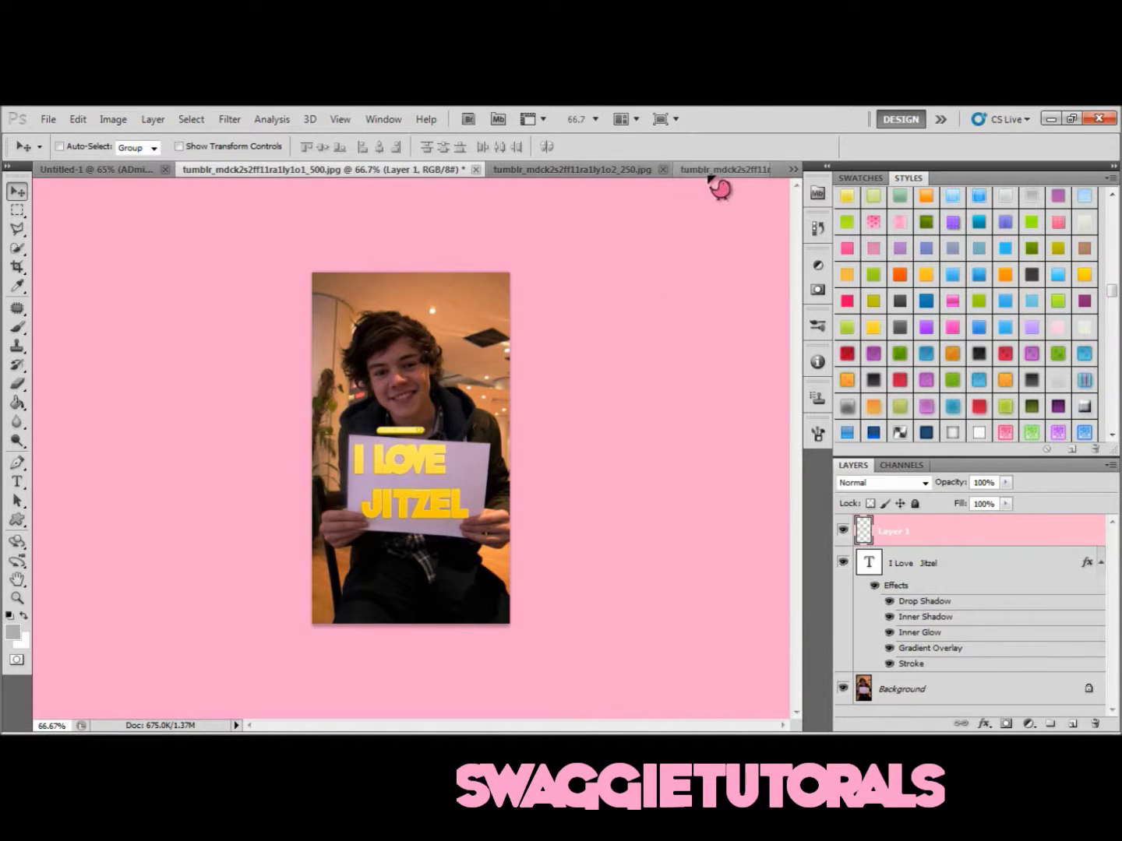
{"action": "left_click", "coordinate": [753, 172]}
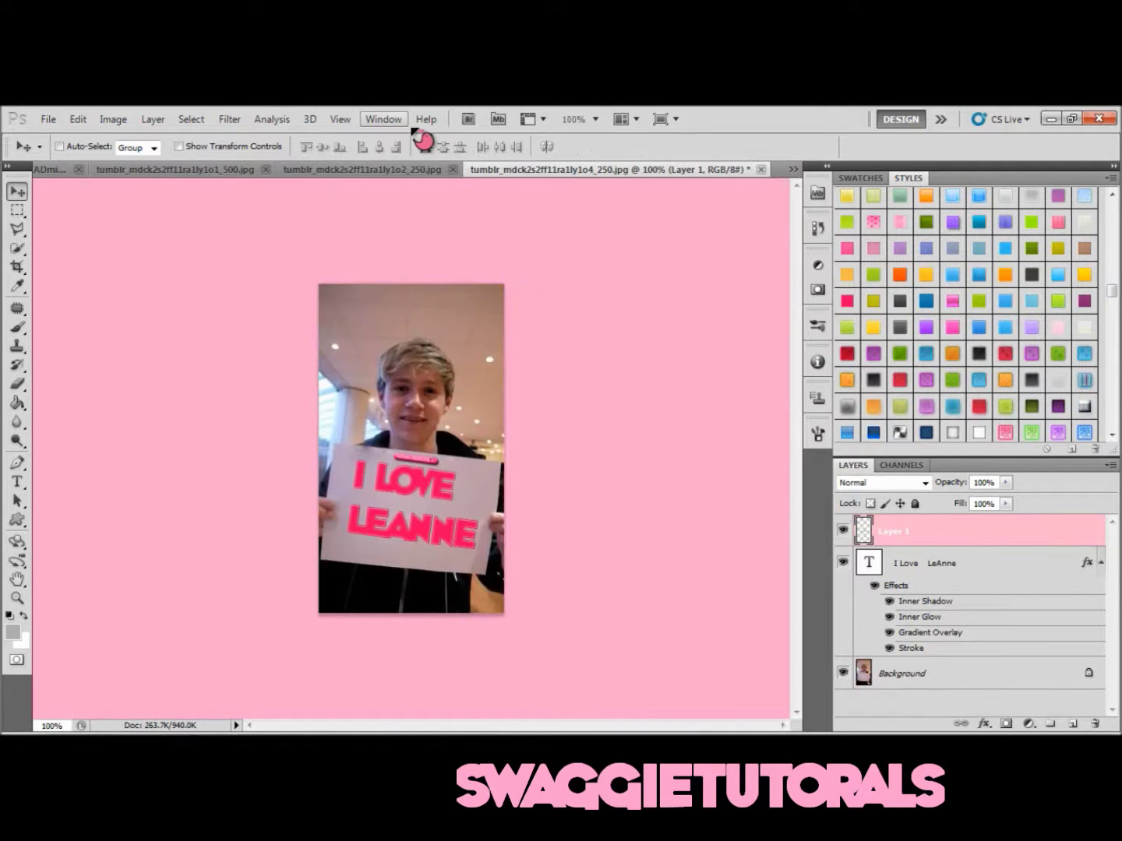
{"action": "left_click", "coordinate": [389, 171]}
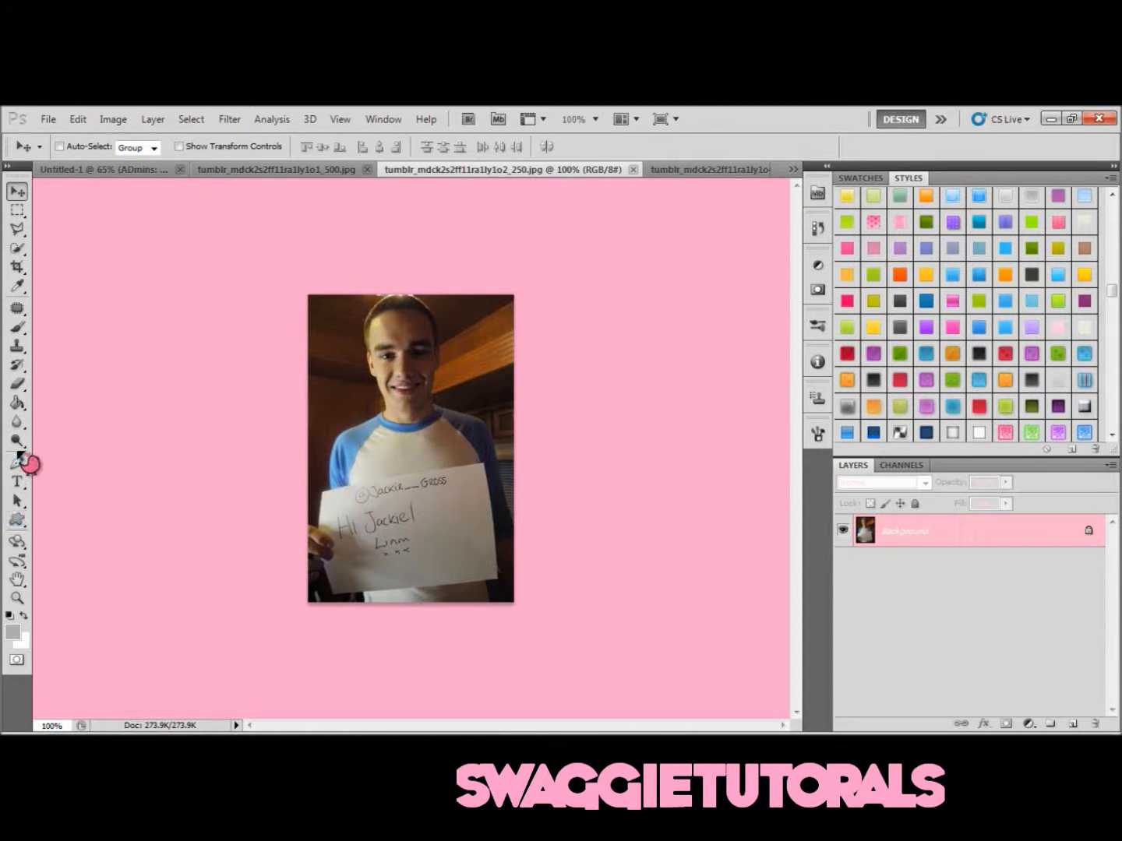
{"action": "left_click", "coordinate": [28, 384]}
Switch to the Patch tool and patch out the handle written atop the sign.
{"action": "left_click", "coordinate": [18, 310]}
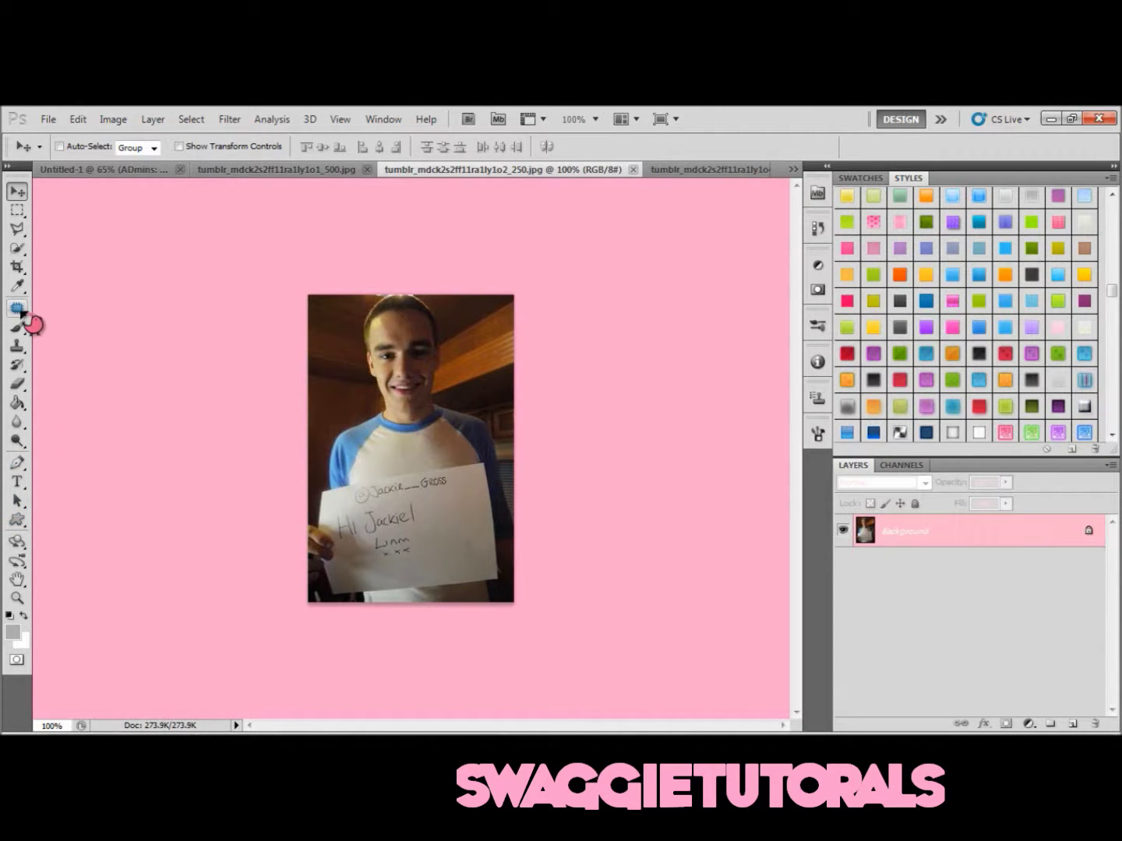
{"action": "left_click_drag", "start_coordinate": [24, 312], "coordinate": [70, 305]}
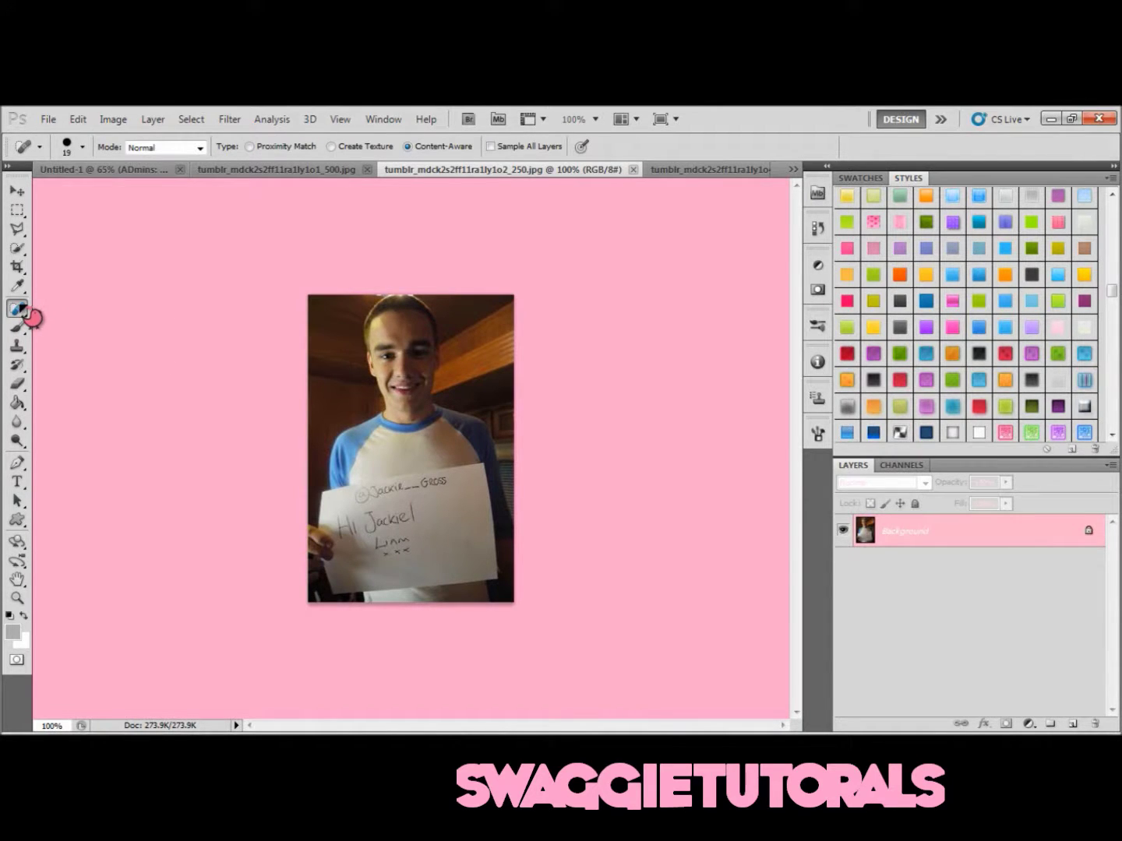
{"action": "mouse_move", "coordinate": [40, 320]}
{"action": "left_mouse_down"}
{"action": "mouse_move", "coordinate": [108, 319]}
{"action": "mouse_move", "coordinate": [116, 364]}
{"action": "mouse_move", "coordinate": [103, 341]}
{"action": "left_mouse_up"}
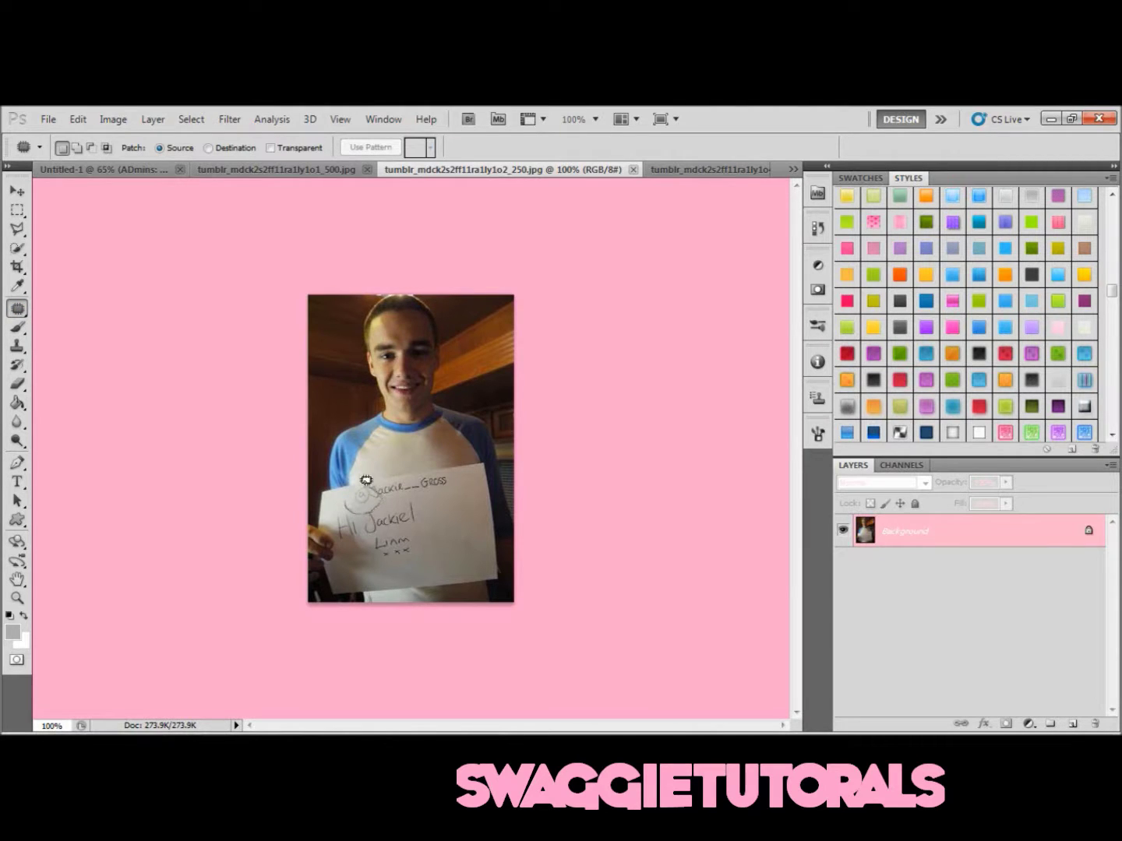
{"action": "left_click_drag", "start_coordinate": [348, 499], "coordinate": [453, 541]}
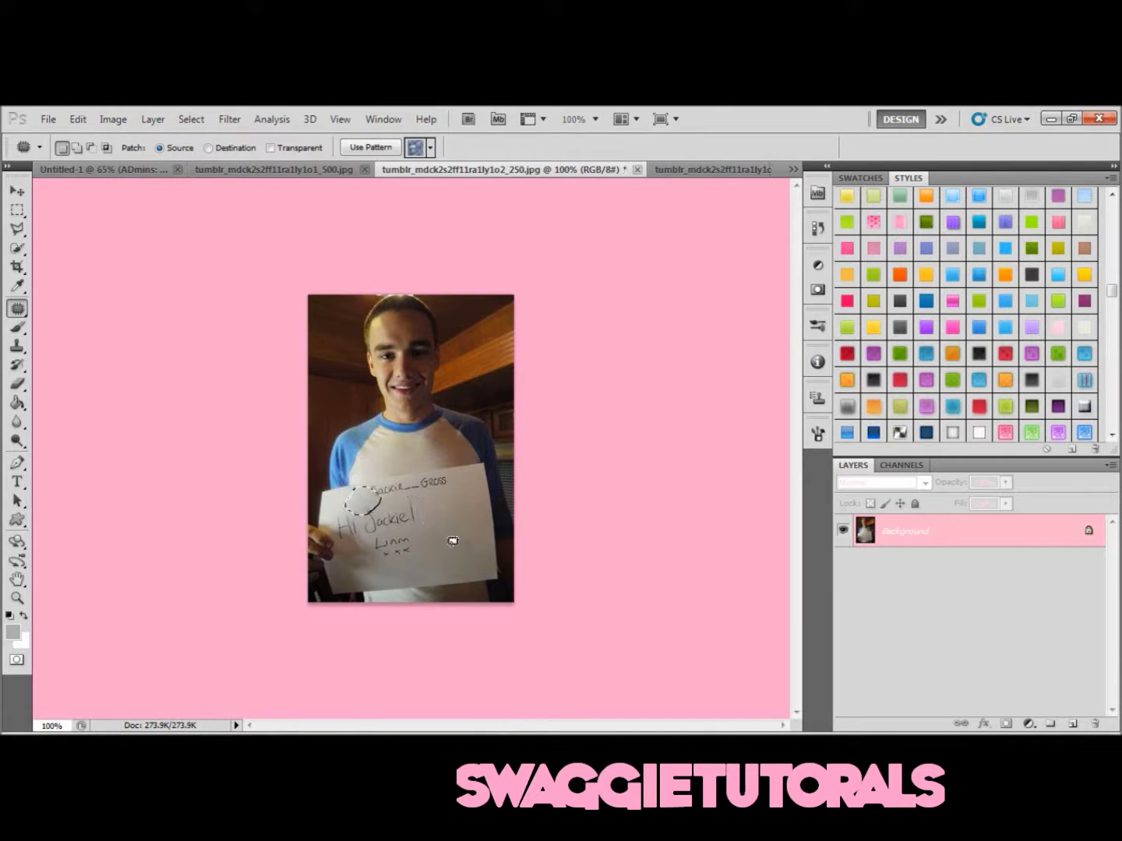
{"action": "key", "text": "ctrl+d"}
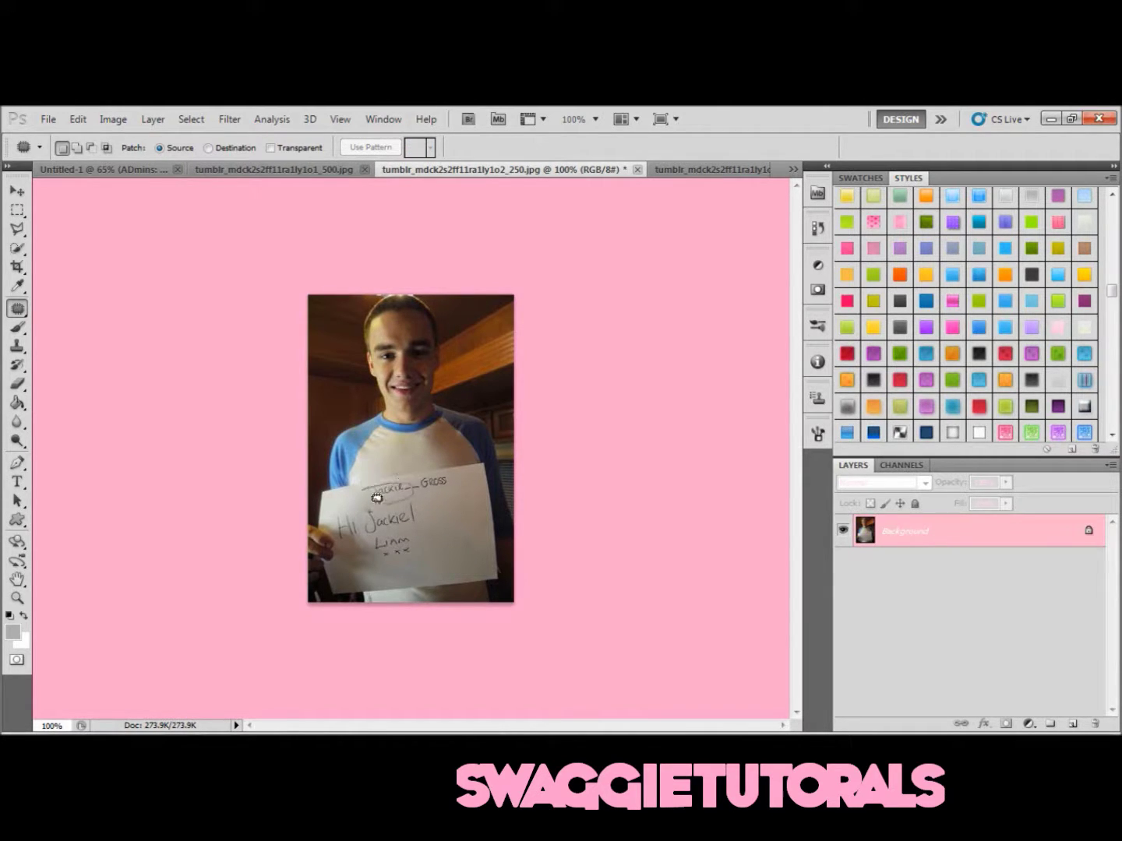
{"action": "mouse_move", "coordinate": [364, 488]}
{"action": "left_mouse_down"}
{"action": "mouse_move", "coordinate": [413, 507]}
{"action": "mouse_move", "coordinate": [463, 554]}
{"action": "left_mouse_up"}
{"action": "left_click_drag", "start_coordinate": [445, 473], "coordinate": [438, 470]}
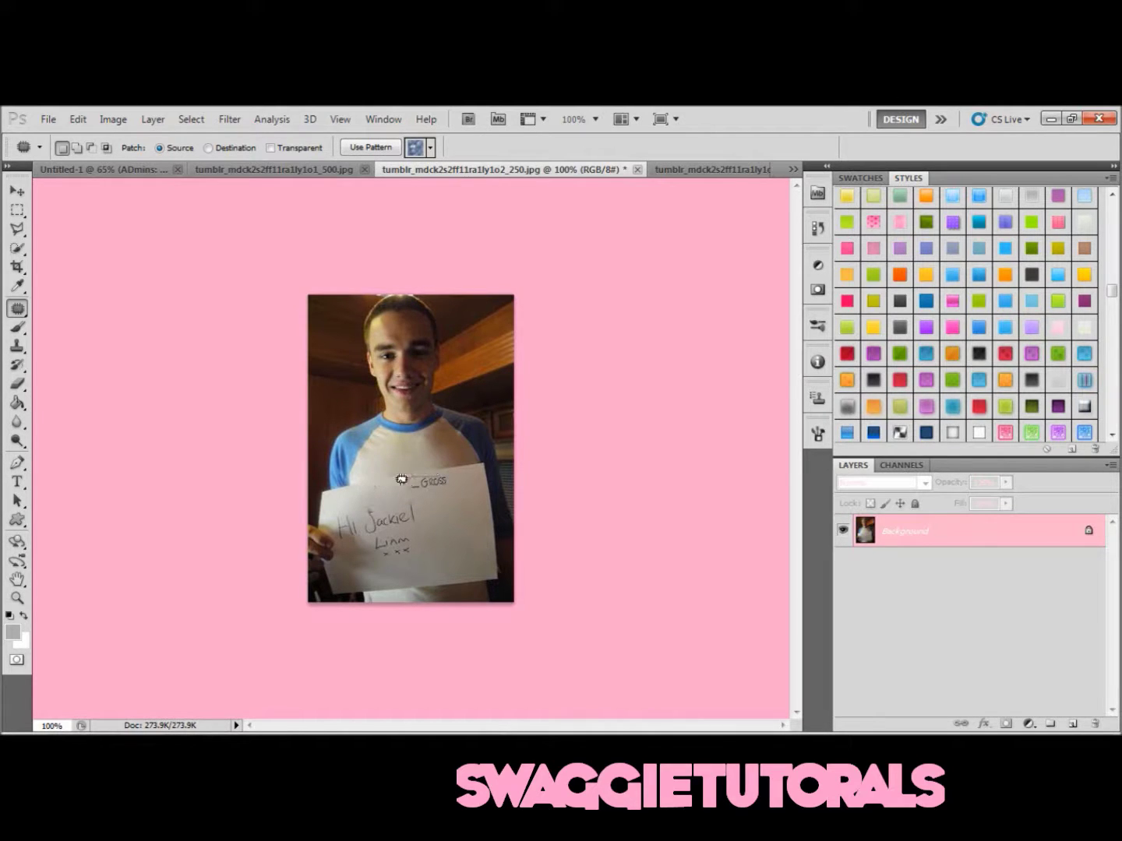
{"action": "left_click_drag", "start_coordinate": [450, 471], "coordinate": [453, 553]}
Patch the greeting line away with clean paper.
{"action": "left_click_drag", "start_coordinate": [395, 533], "coordinate": [420, 529]}
{"action": "left_click_drag", "start_coordinate": [361, 501], "coordinate": [459, 553]}
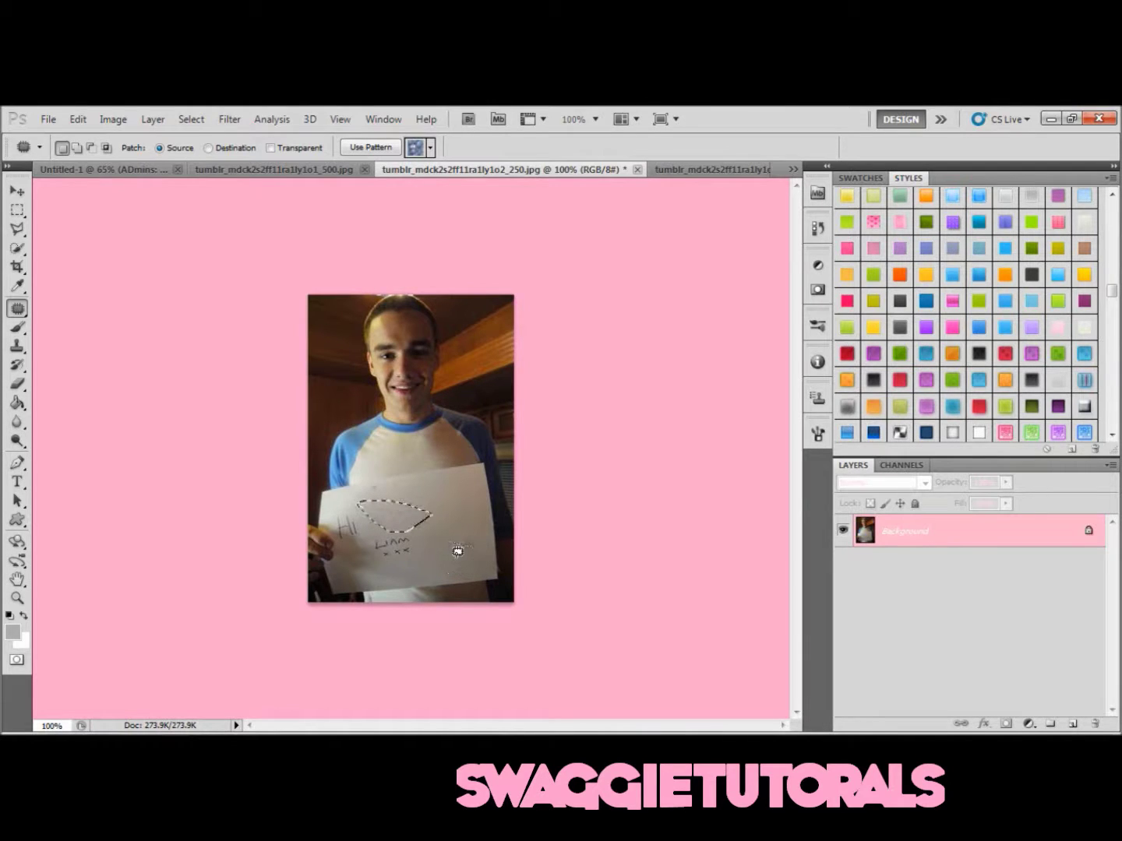
{"action": "mouse_move", "coordinate": [334, 515]}
{"action": "left_mouse_down"}
{"action": "mouse_move", "coordinate": [368, 534]}
{"action": "mouse_move", "coordinate": [353, 509]}
{"action": "mouse_move", "coordinate": [339, 508]}
{"action": "mouse_move", "coordinate": [353, 537]}
{"action": "mouse_move", "coordinate": [423, 540]}
{"action": "mouse_move", "coordinate": [461, 557]}
{"action": "left_mouse_up"}
{"action": "left_click", "coordinate": [406, 510]}
Patch out the last greeting strokes and the signature with kisses.
{"action": "left_click_drag", "start_coordinate": [417, 508], "coordinate": [455, 484]}
{"action": "left_click", "coordinate": [459, 474]}
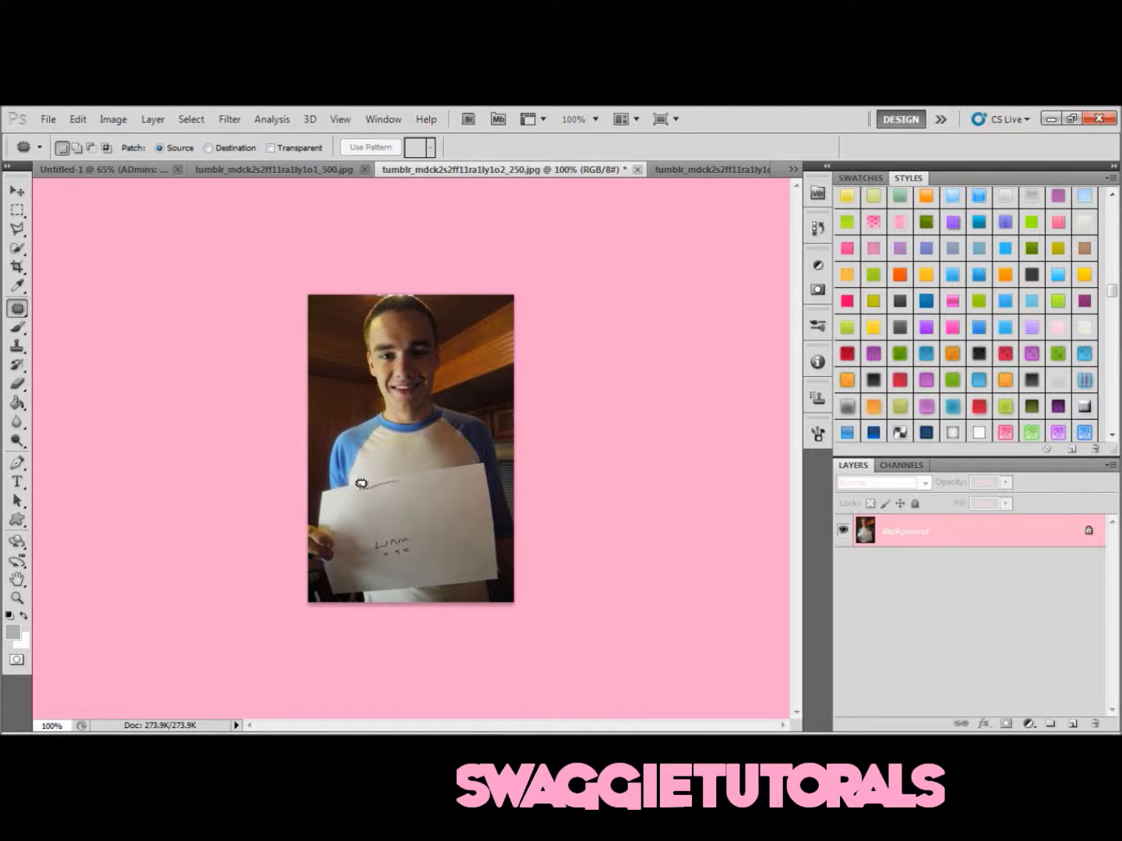
{"action": "mouse_move", "coordinate": [404, 478]}
{"action": "left_mouse_down"}
{"action": "mouse_move", "coordinate": [429, 537]}
{"action": "mouse_move", "coordinate": [458, 551]}
{"action": "left_mouse_up"}
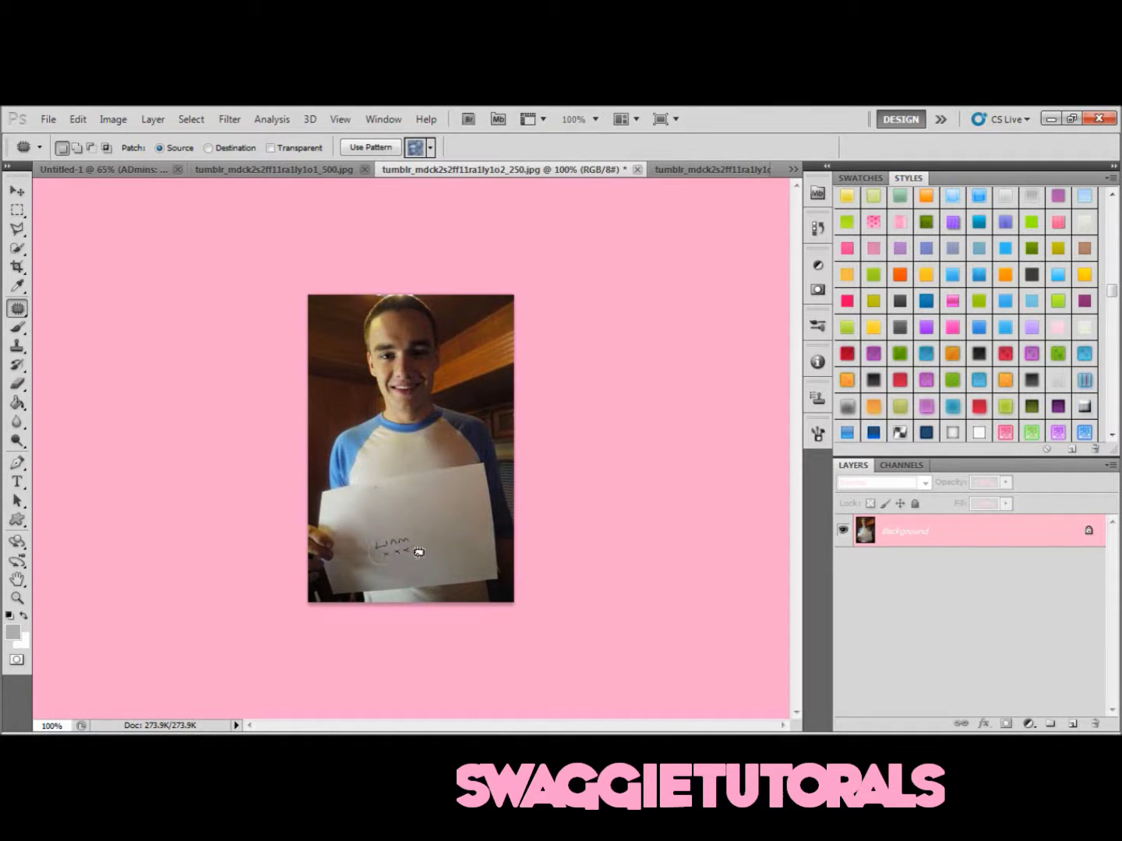
{"action": "mouse_move", "coordinate": [373, 534]}
{"action": "left_mouse_down"}
{"action": "mouse_move", "coordinate": [430, 557]}
{"action": "mouse_move", "coordinate": [456, 529]}
{"action": "mouse_move", "coordinate": [471, 536]}
{"action": "left_mouse_up"}
{"action": "left_click_drag", "start_coordinate": [385, 478], "coordinate": [383, 485]}
{"action": "left_click", "coordinate": [409, 489]}
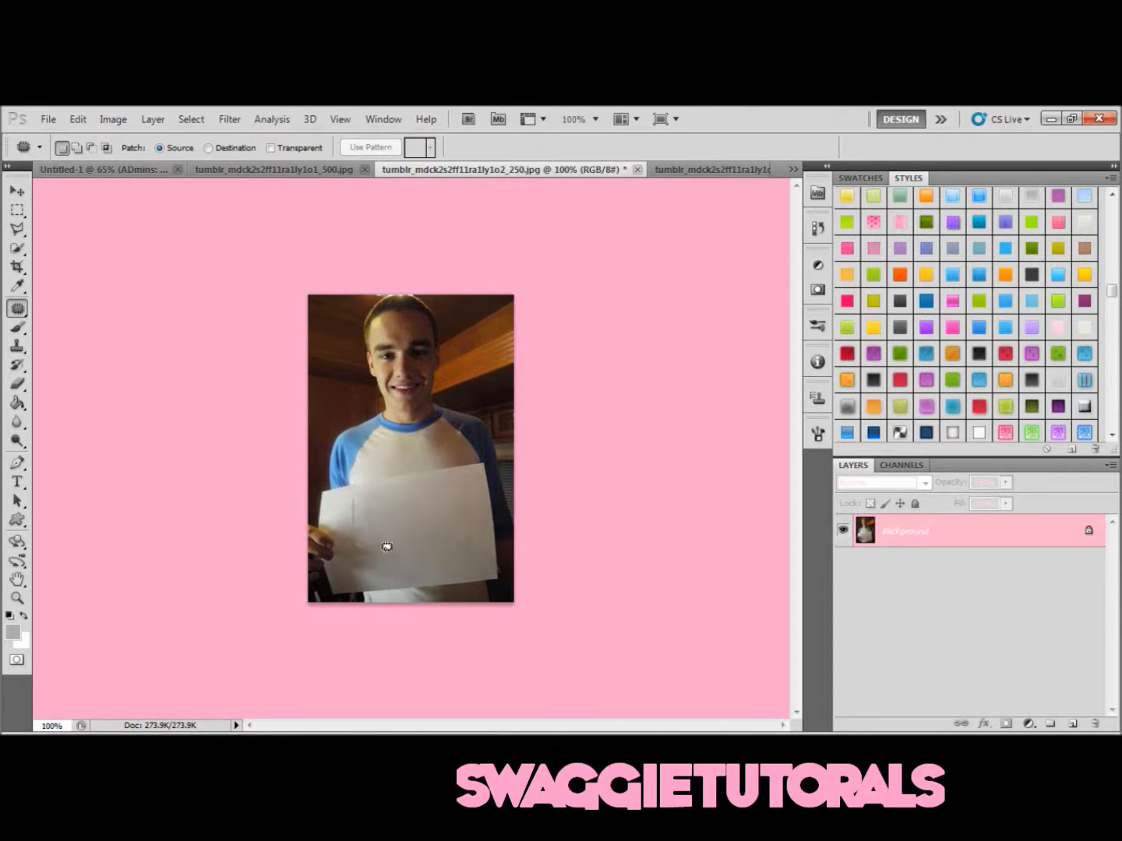
Patch away the remaining pencil marks so the sheet is entirely blank.
{"action": "mouse_move", "coordinate": [439, 477]}
{"action": "left_mouse_down"}
{"action": "mouse_move", "coordinate": [346, 490]}
{"action": "mouse_move", "coordinate": [350, 560]}
{"action": "mouse_move", "coordinate": [437, 480]}
{"action": "left_mouse_up"}
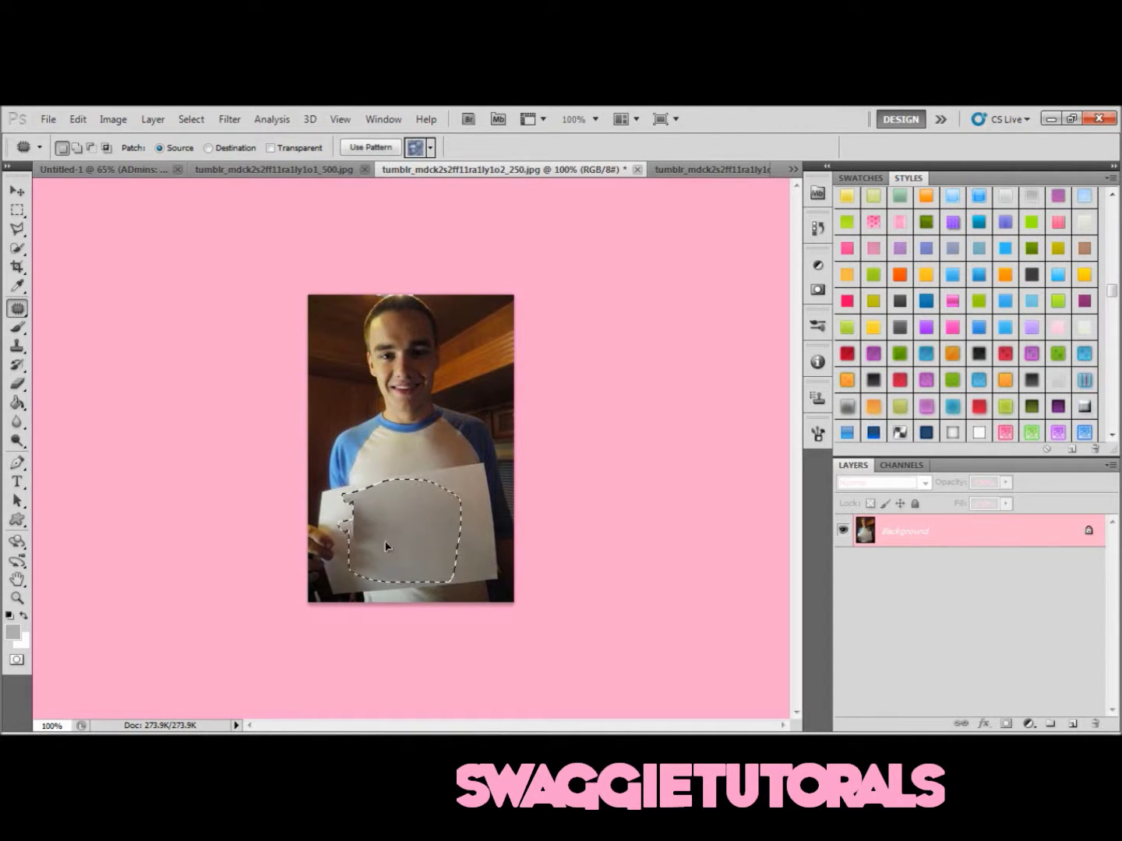
{"action": "left_click", "coordinate": [403, 497]}
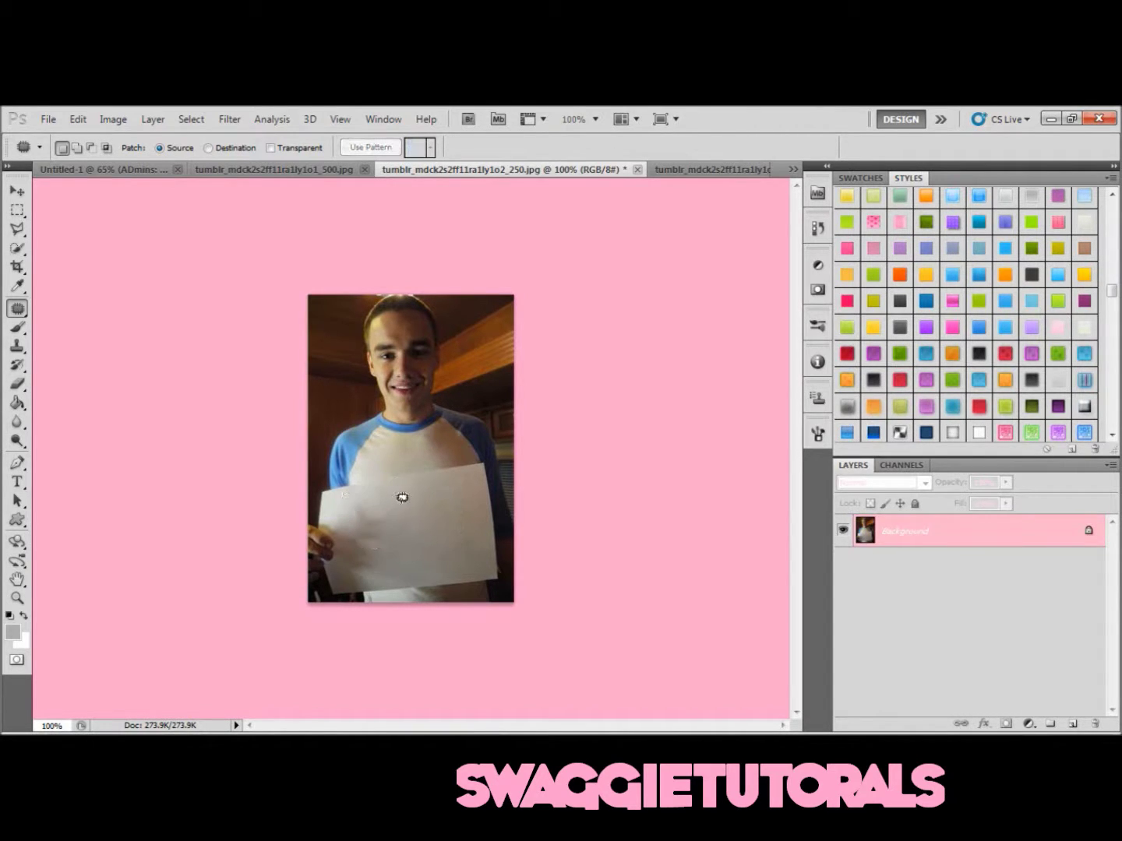
{"action": "mouse_move", "coordinate": [368, 509]}
{"action": "left_mouse_down"}
{"action": "mouse_move", "coordinate": [394, 550]}
{"action": "mouse_move", "coordinate": [450, 548]}
{"action": "mouse_move", "coordinate": [435, 546]}
{"action": "mouse_move", "coordinate": [418, 510]}
{"action": "left_mouse_up"}
{"action": "left_click", "coordinate": [400, 487]}
{"action": "mouse_move", "coordinate": [352, 498]}
{"action": "left_mouse_down"}
{"action": "mouse_move", "coordinate": [483, 550]}
{"action": "mouse_move", "coordinate": [465, 564]}
{"action": "left_mouse_up"}
{"action": "left_click", "coordinate": [404, 537]}
{"action": "left_click", "coordinate": [19, 488]}
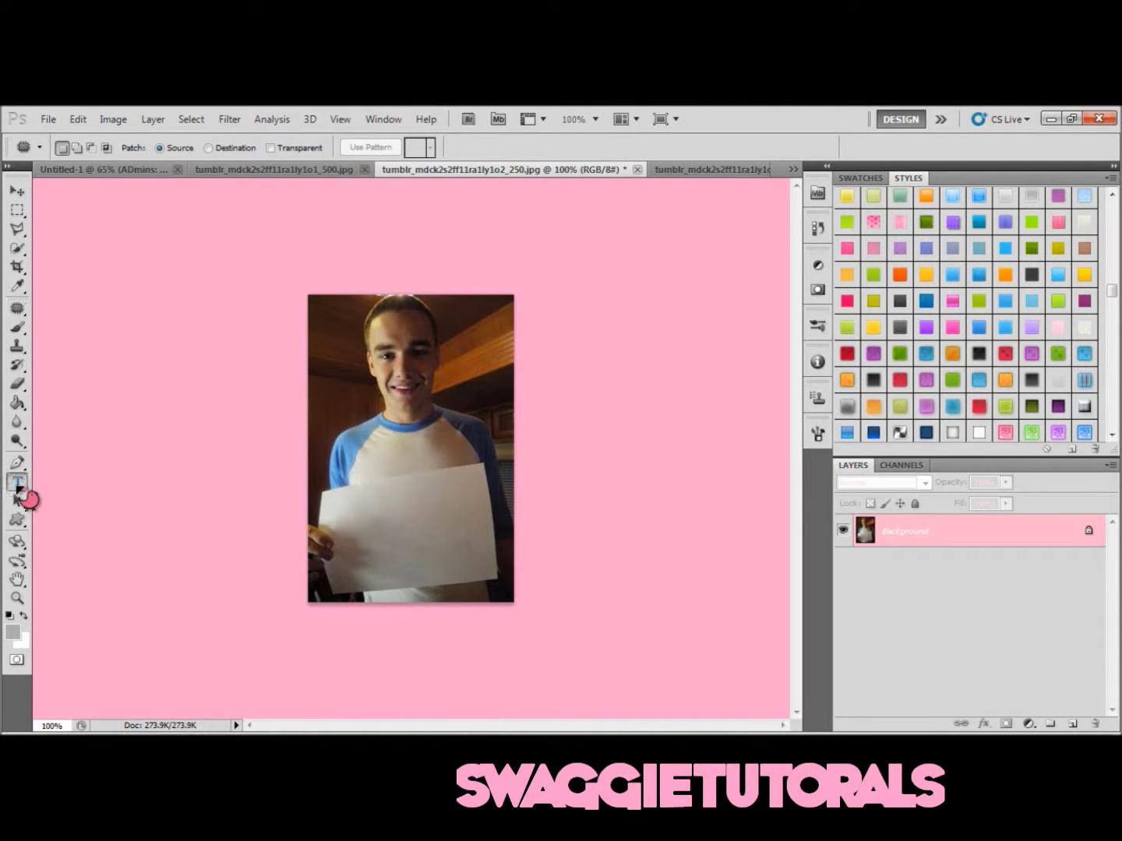
Type 'I LOVE' and a name on two lines in pink 30 pt WhoopAss, positioned on the paper.
{"action": "left_click", "coordinate": [18, 489]}
{"action": "mouse_move", "coordinate": [438, 714]}
{"action": "left_click", "coordinate": [483, 724]}
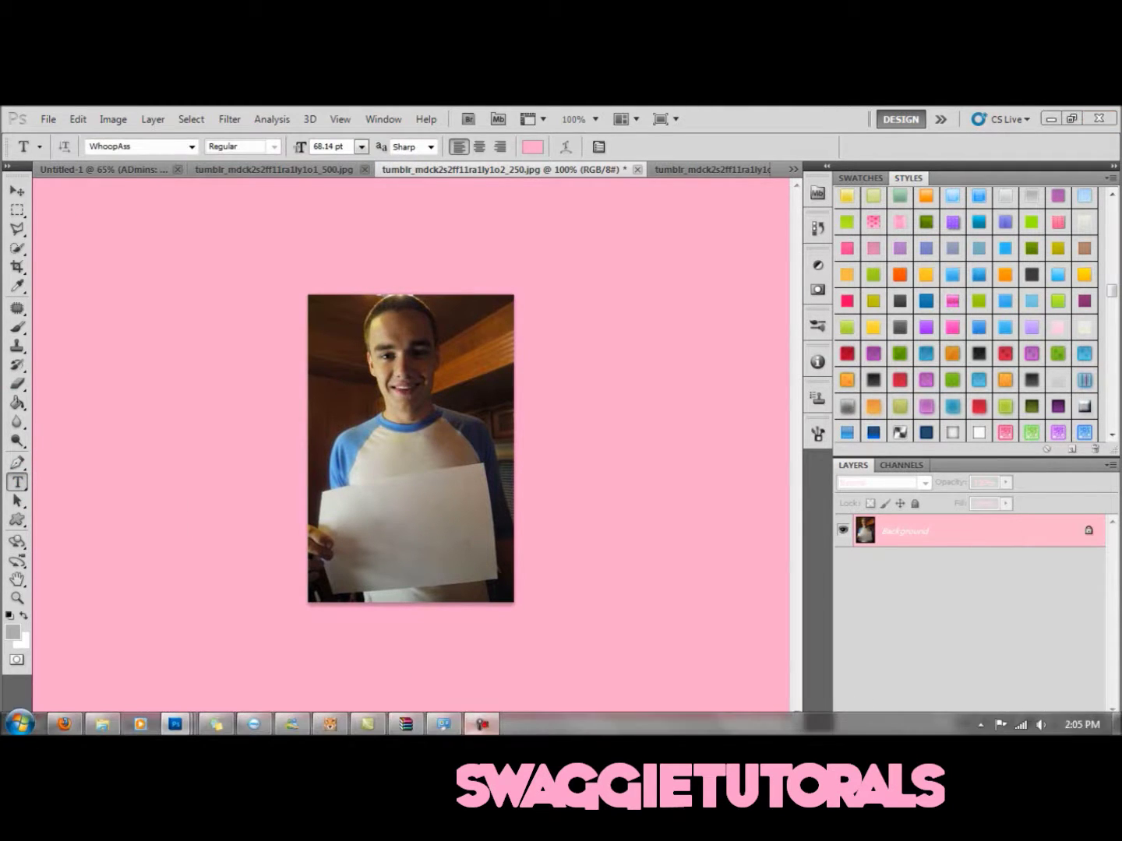
{"action": "left_click", "coordinate": [481, 724]}
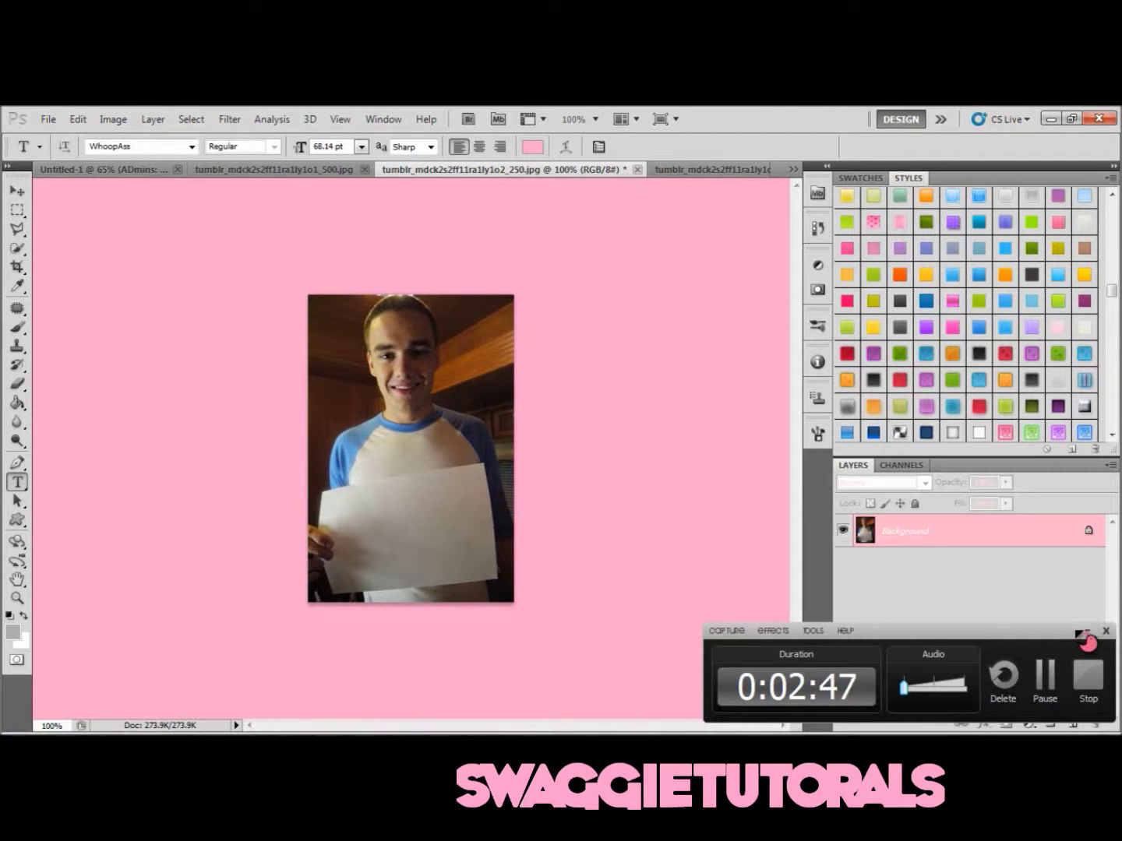
{"action": "left_click", "coordinate": [1083, 636]}
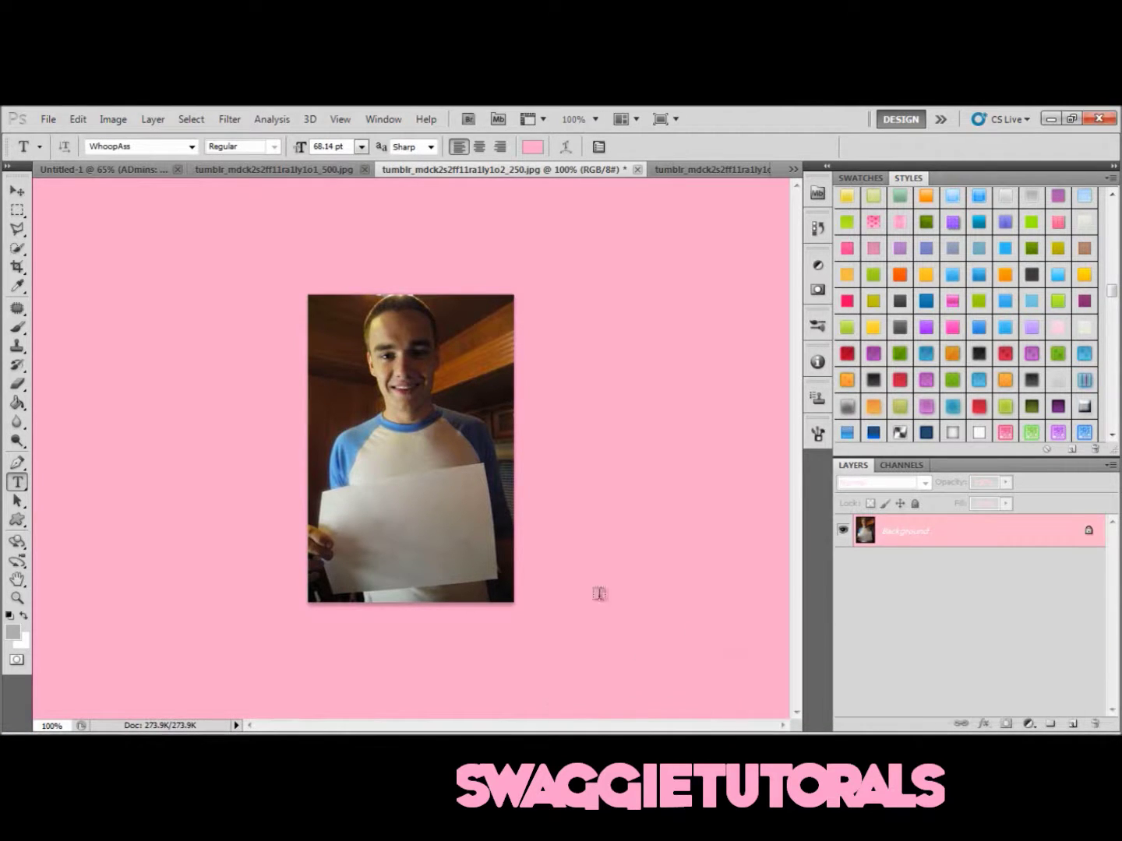
{"action": "left_click", "coordinate": [416, 497]}
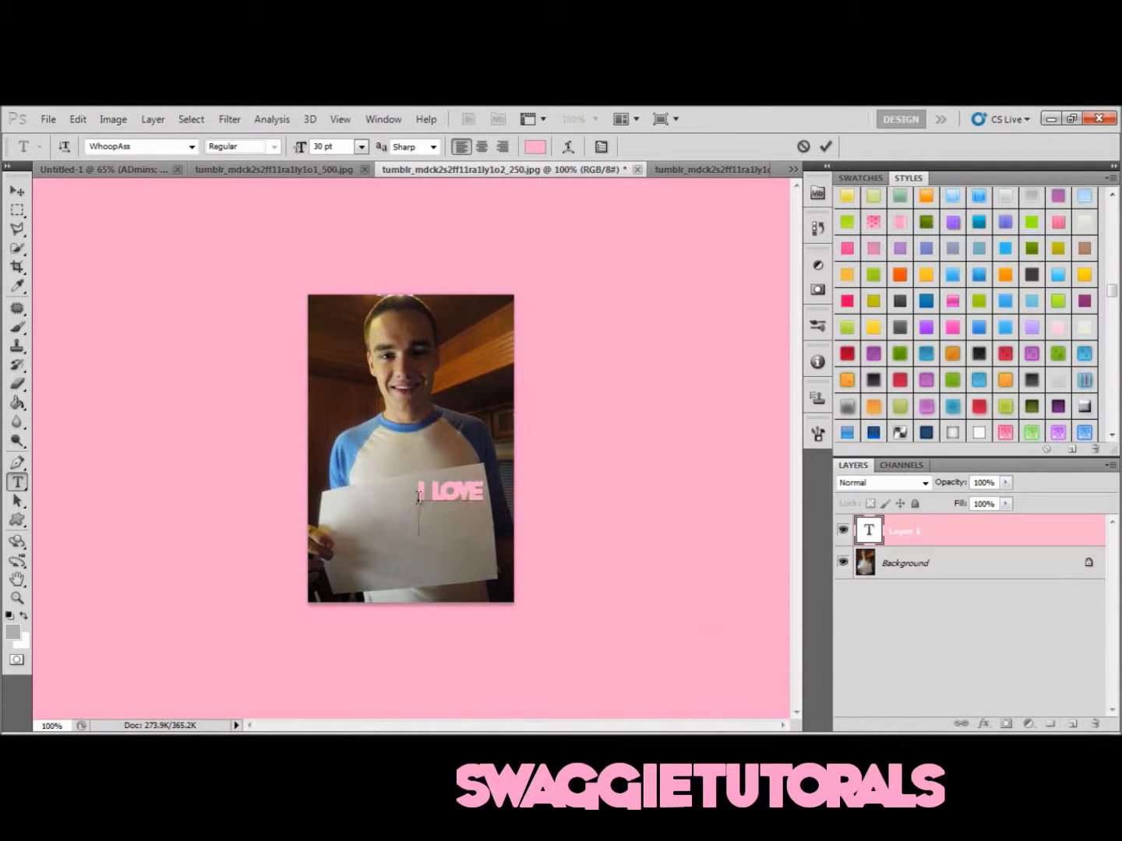
{"action": "type", "text": "I LOVE"}
{"action": "key", "text": "Return"}
{"action": "type", "text": "NAYELI"}
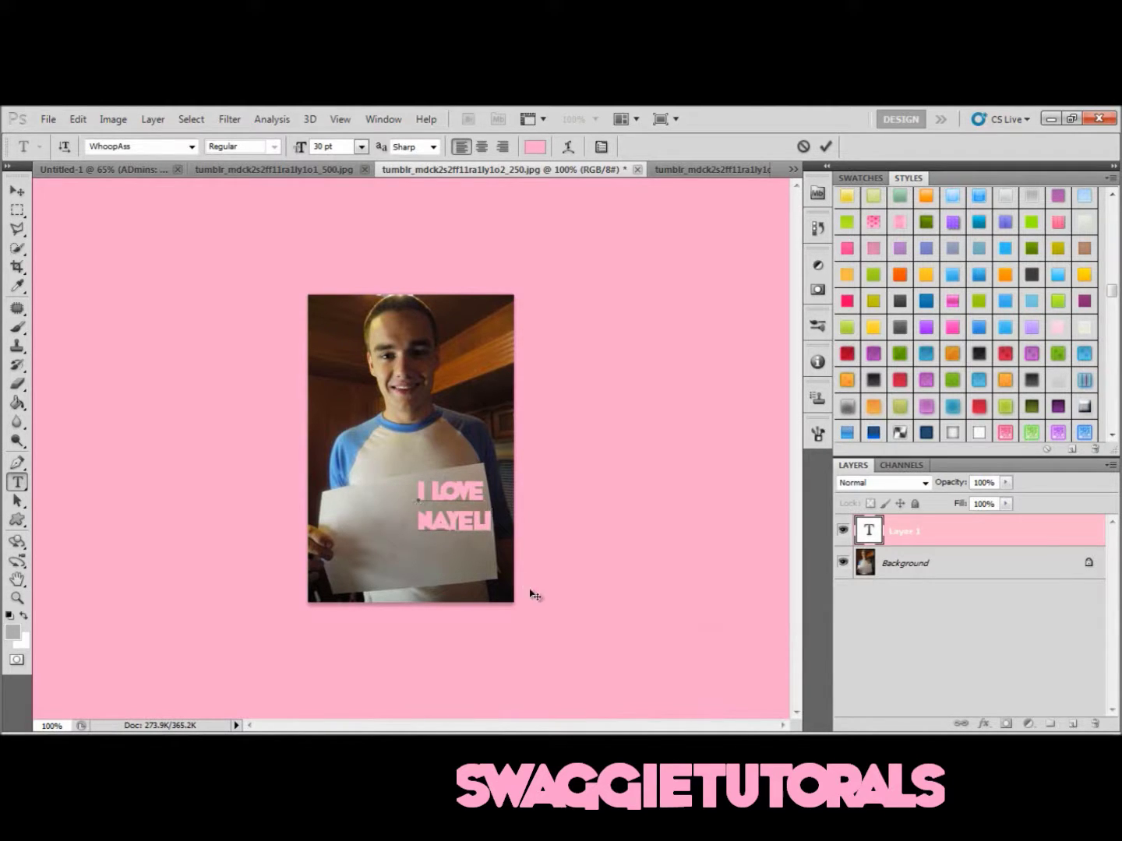
{"action": "left_click_drag", "start_coordinate": [532, 595], "coordinate": [476, 606]}
{"action": "left_click_drag", "start_coordinate": [451, 527], "coordinate": [421, 117]}
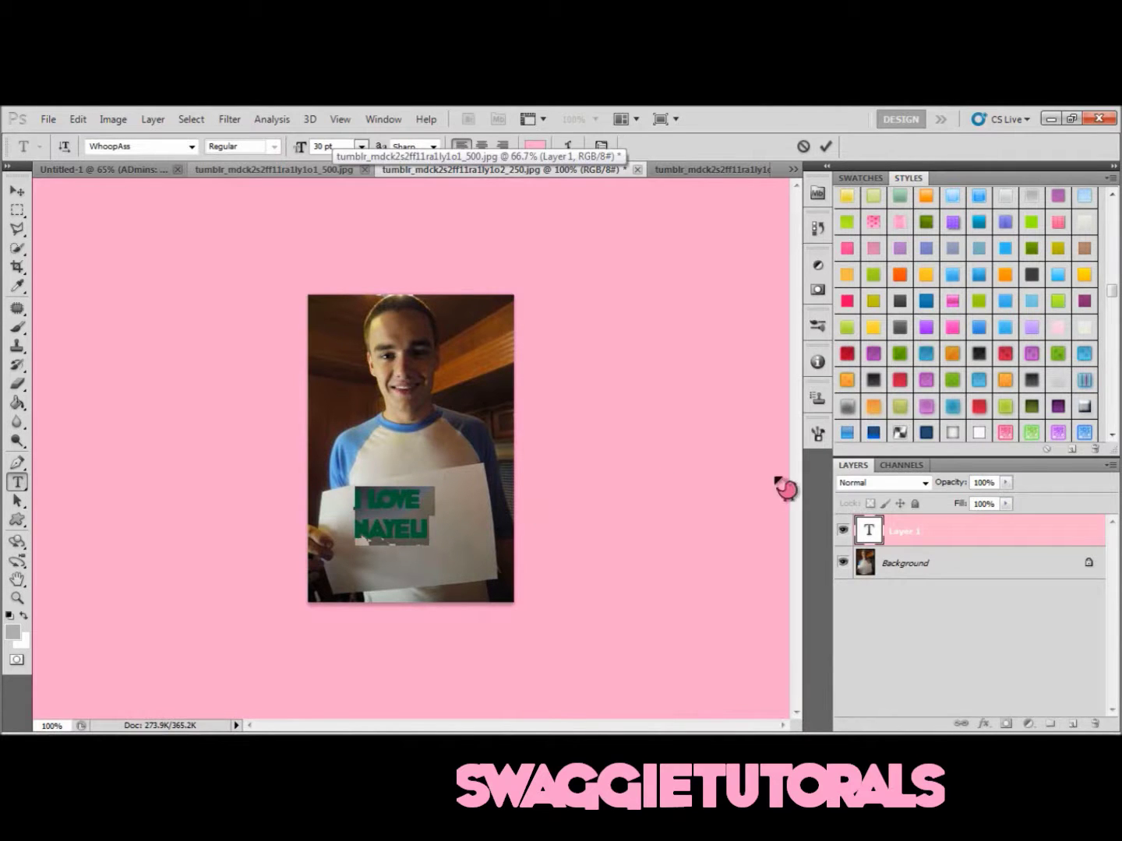
Commit the text and try pink, yellow-orange and several green preset styles on it.
{"action": "left_click", "coordinate": [952, 353]}
{"action": "left_click", "coordinate": [925, 328]}
{"action": "left_click", "coordinate": [951, 327]}
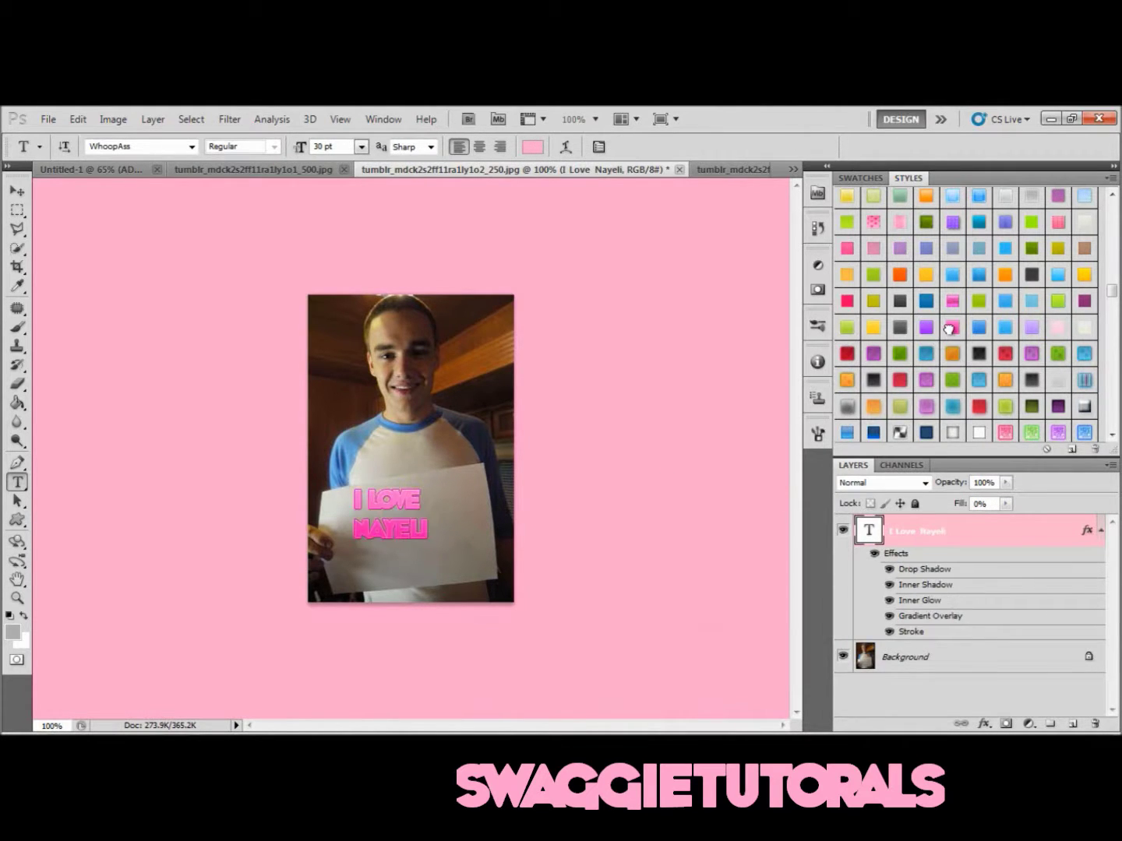
{"action": "left_click", "coordinate": [895, 277]}
{"action": "left_click", "coordinate": [871, 274]}
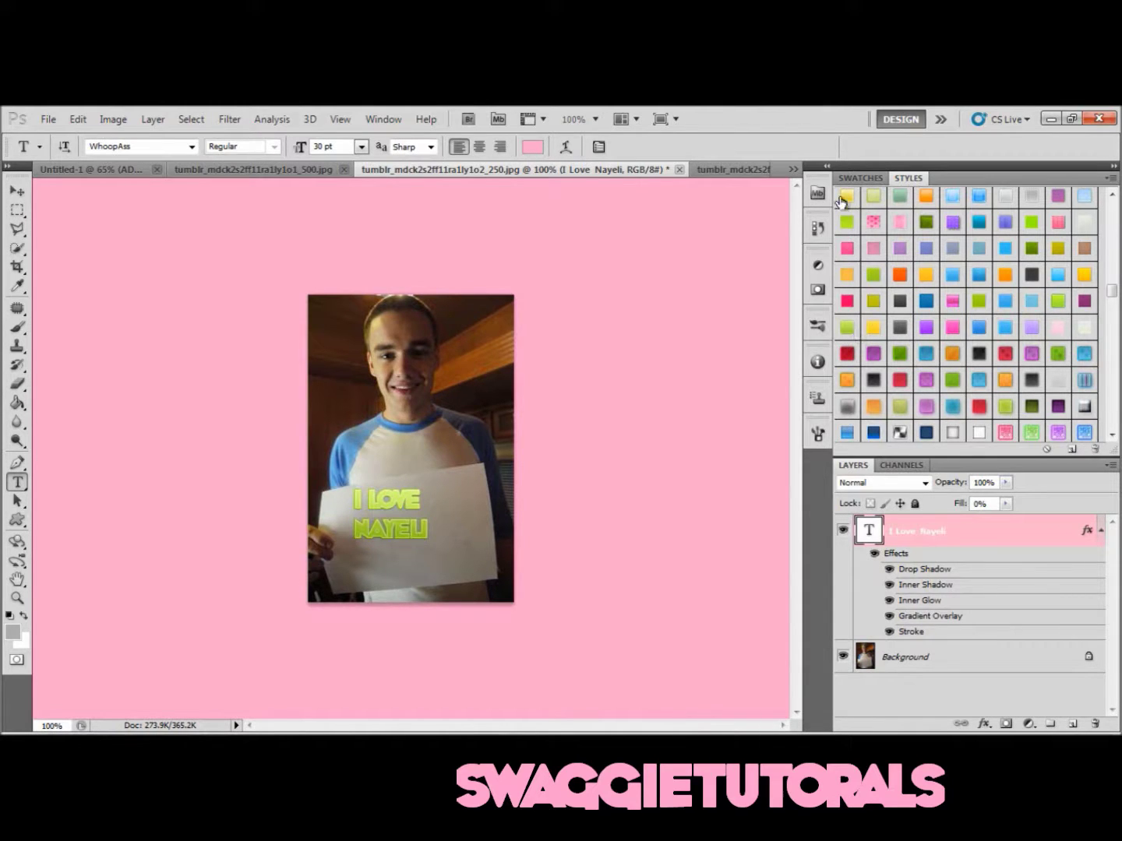
{"action": "left_click", "coordinate": [850, 230]}
{"action": "mouse_move", "coordinate": [1113, 294]}
{"action": "left_mouse_down"}
{"action": "mouse_move", "coordinate": [1114, 266]}
{"action": "mouse_move", "coordinate": [1117, 317]}
{"action": "mouse_move", "coordinate": [1112, 296]}
{"action": "left_mouse_up"}
{"action": "left_click", "coordinate": [1058, 229]}
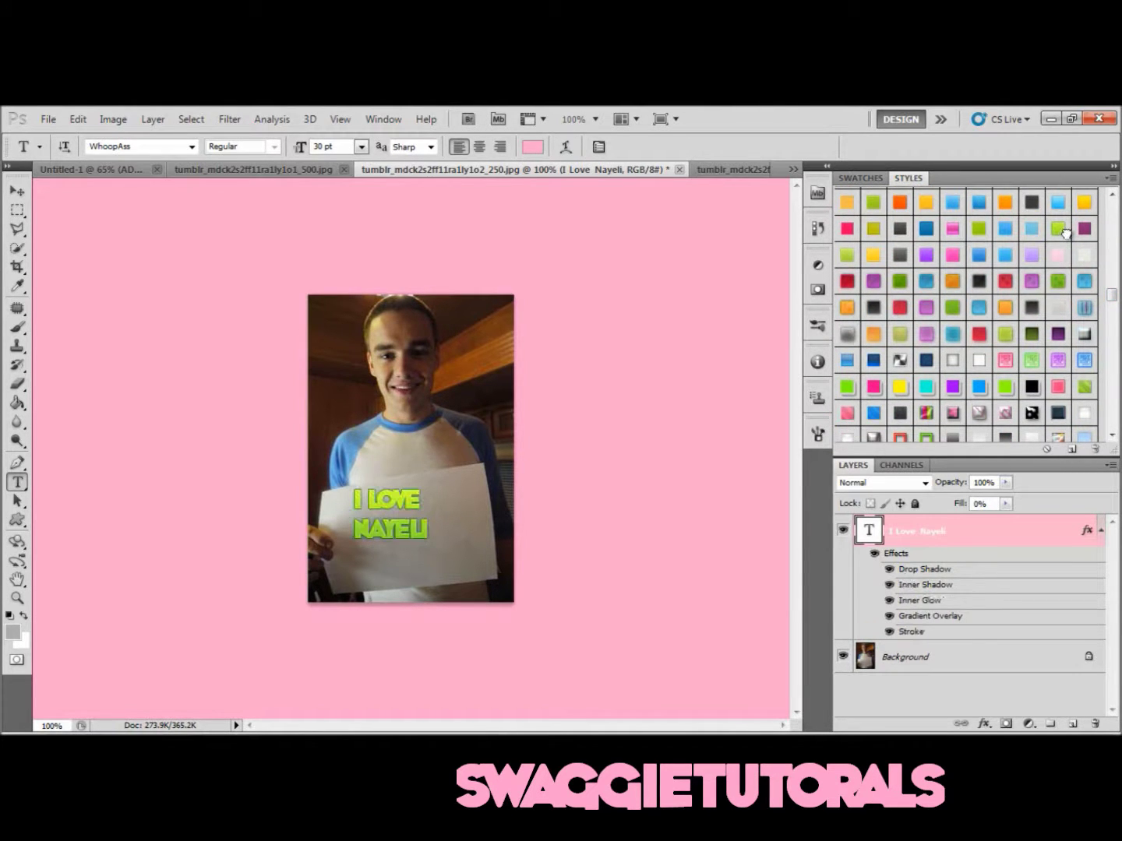
{"action": "left_click", "coordinate": [953, 319]}
{"action": "left_click", "coordinate": [952, 313]}
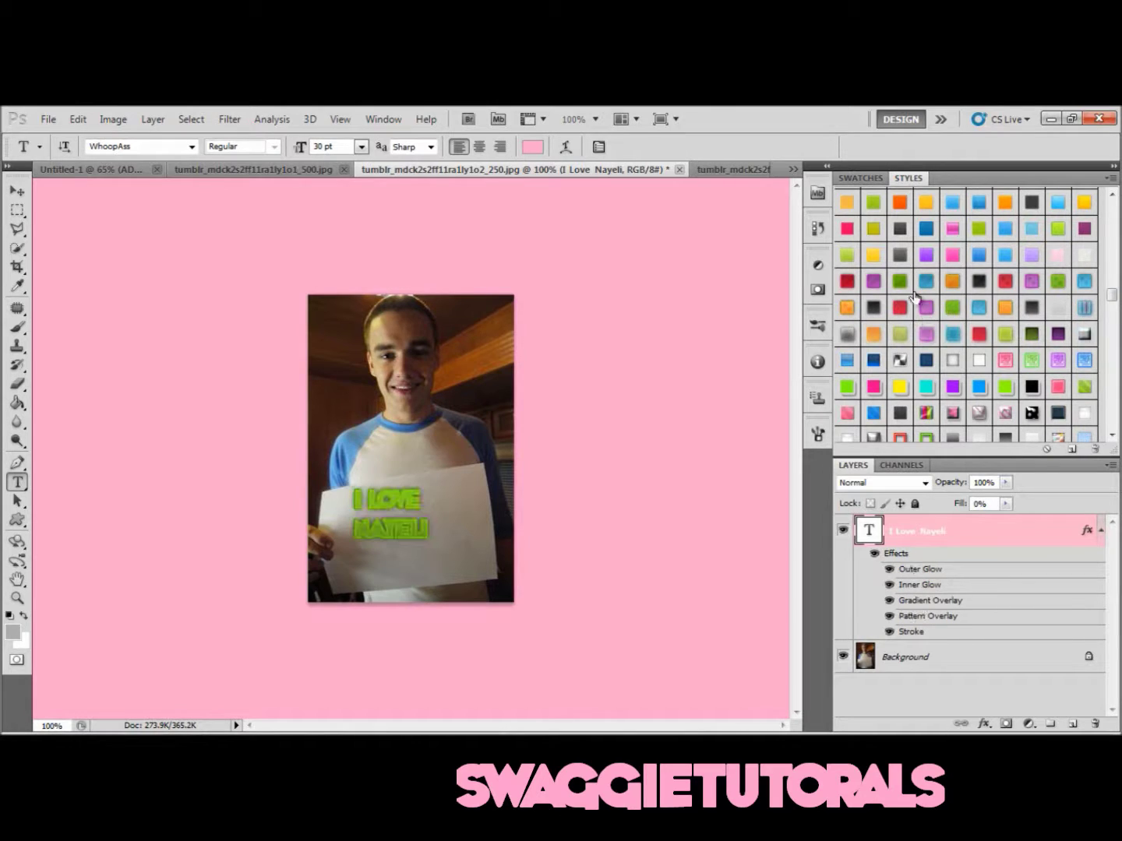
{"action": "left_click", "coordinate": [900, 282]}
{"action": "left_click", "coordinate": [850, 254]}
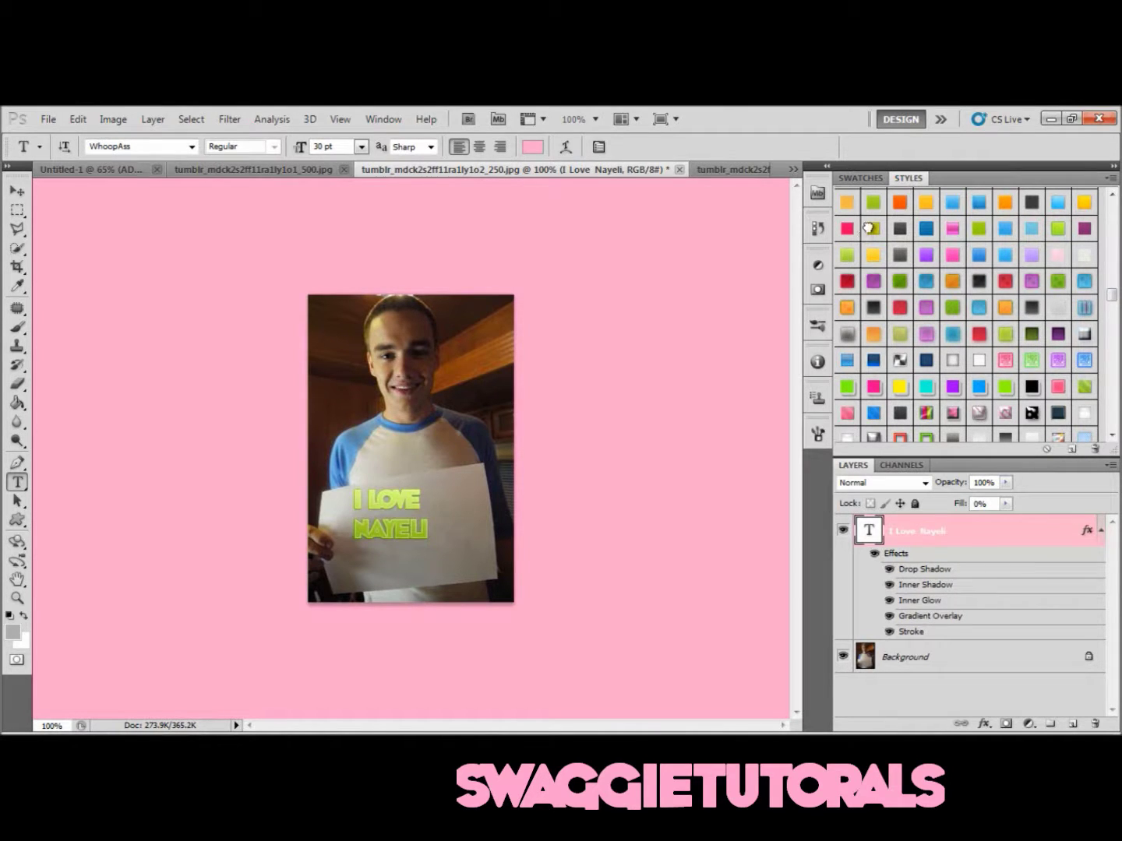
{"action": "left_click", "coordinate": [868, 226]}
{"action": "left_click", "coordinate": [871, 214]}
{"action": "left_click", "coordinate": [849, 387]}
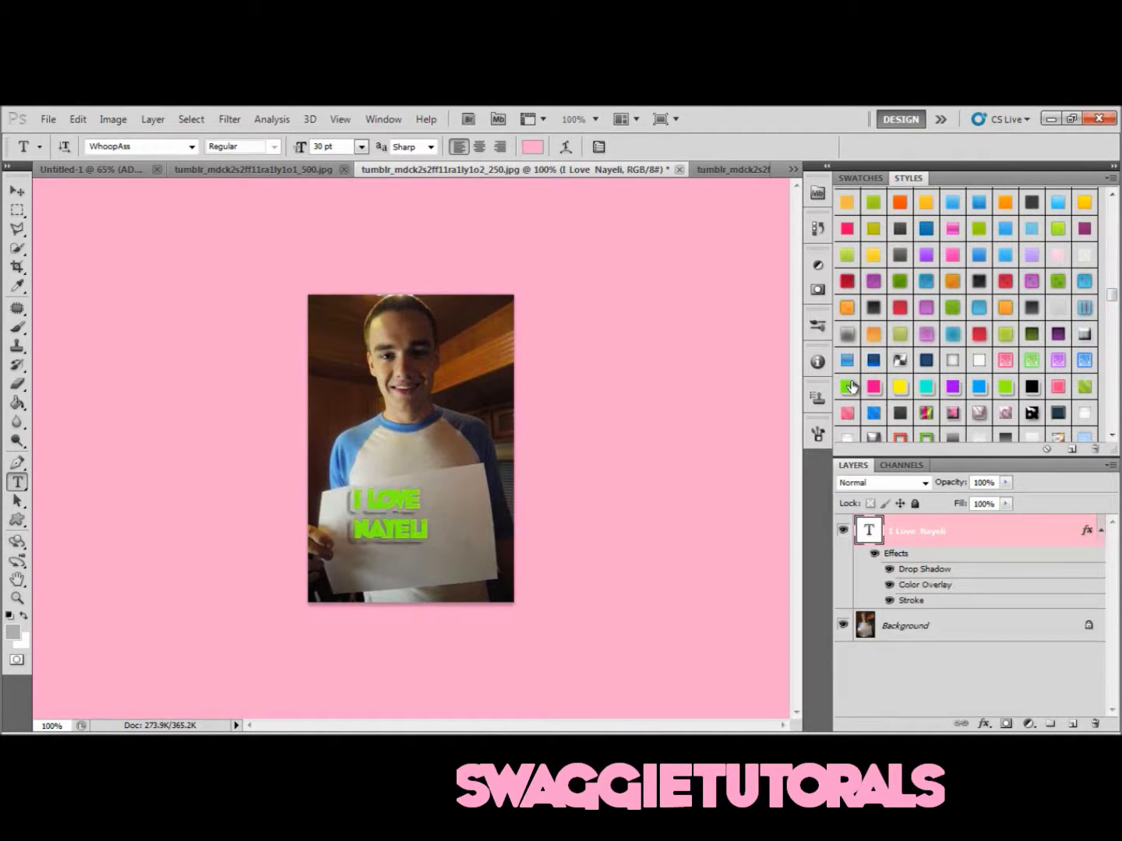
Try patterned, beveled, glowing green and pink, blue-purple preset styles on the text.
{"action": "left_click_drag", "start_coordinate": [1112, 296], "coordinate": [1113, 286]}
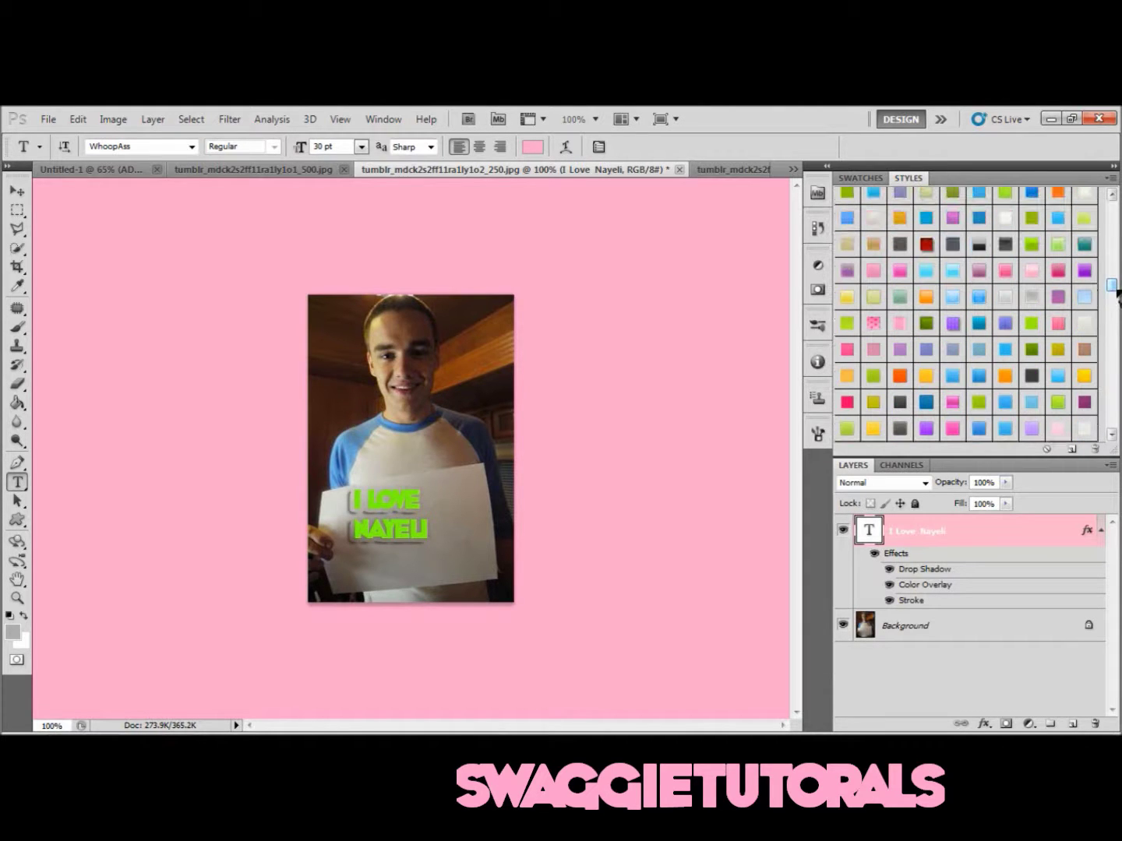
{"action": "left_click", "coordinate": [1034, 326]}
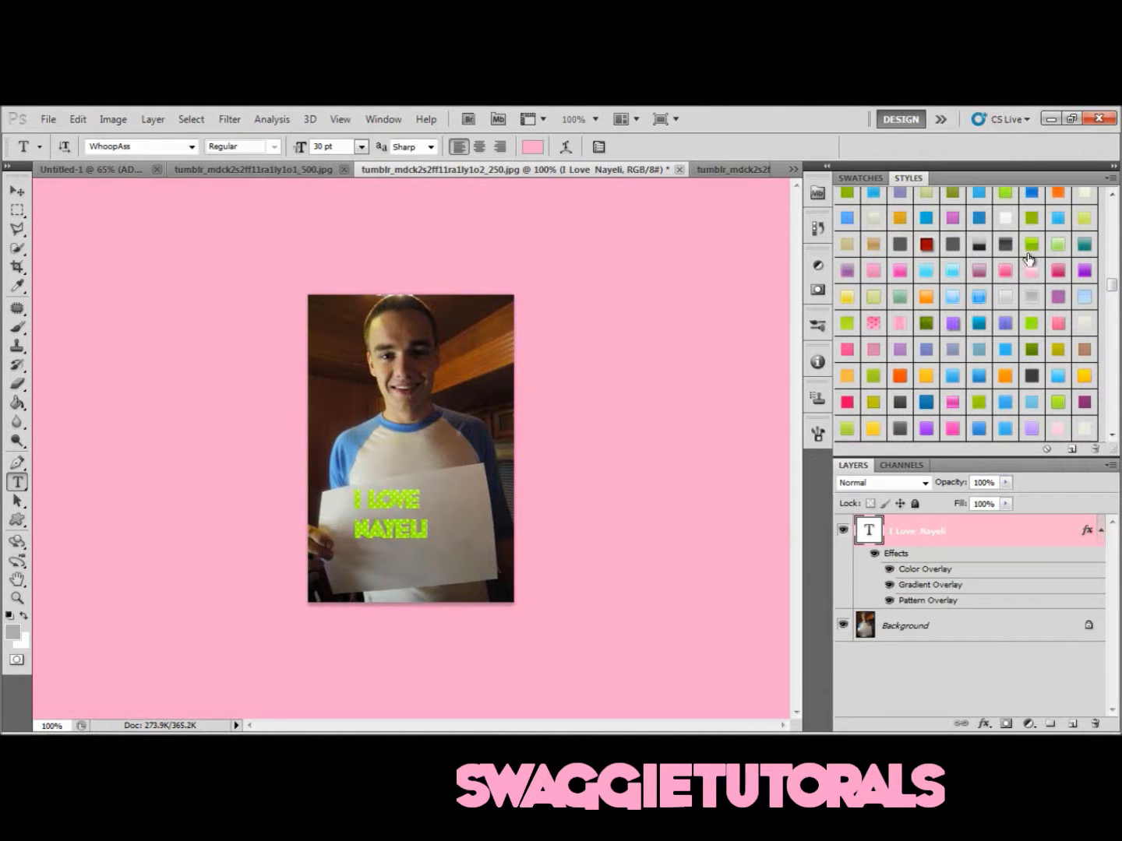
{"action": "left_click", "coordinate": [1030, 244]}
{"action": "left_click", "coordinate": [1007, 195]}
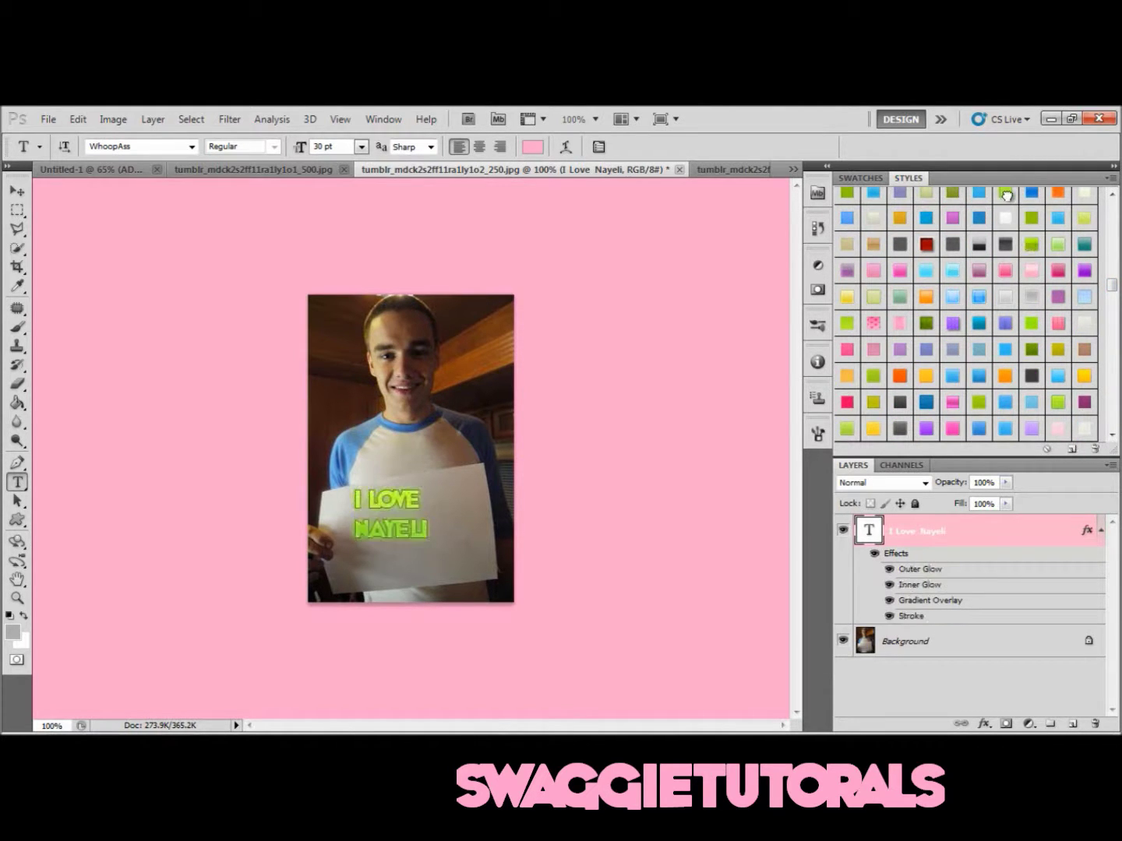
{"action": "left_click", "coordinate": [901, 351]}
{"action": "left_click", "coordinate": [879, 348]}
{"action": "left_click", "coordinate": [872, 380]}
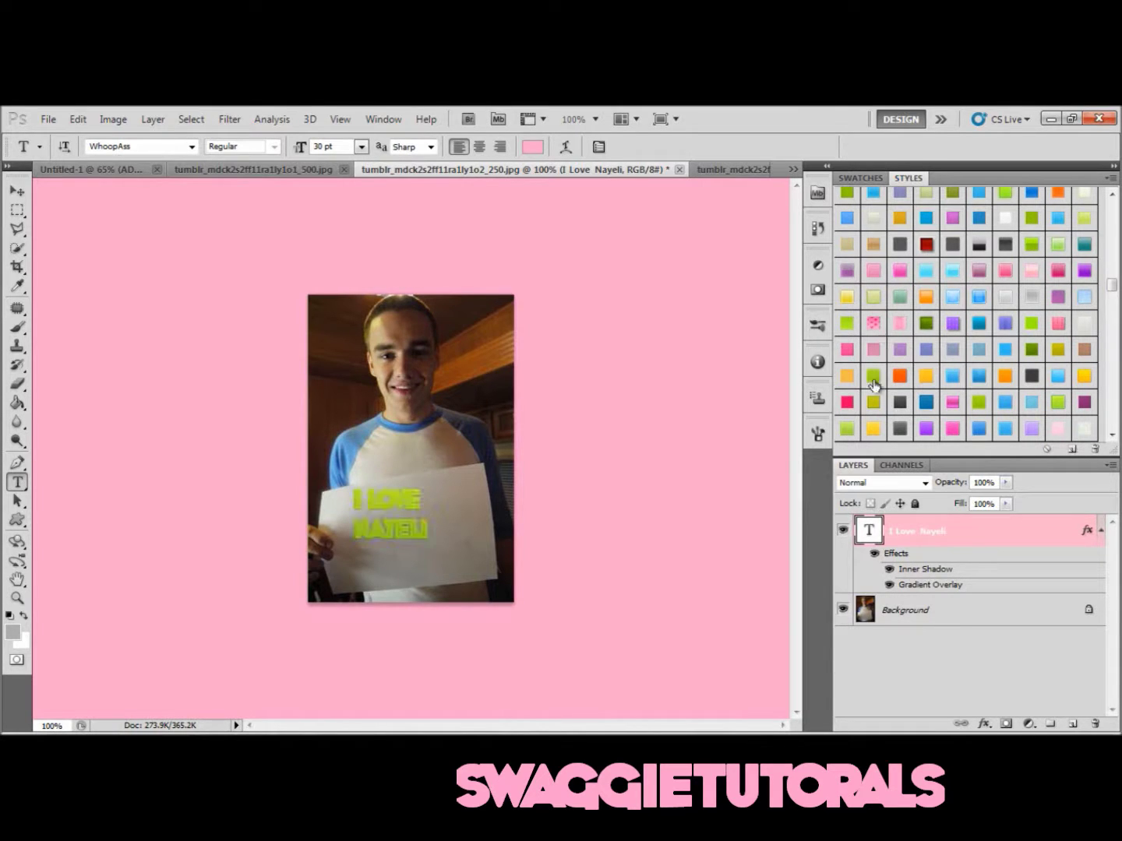
{"action": "left_click", "coordinate": [872, 381]}
{"action": "left_click", "coordinate": [849, 320]}
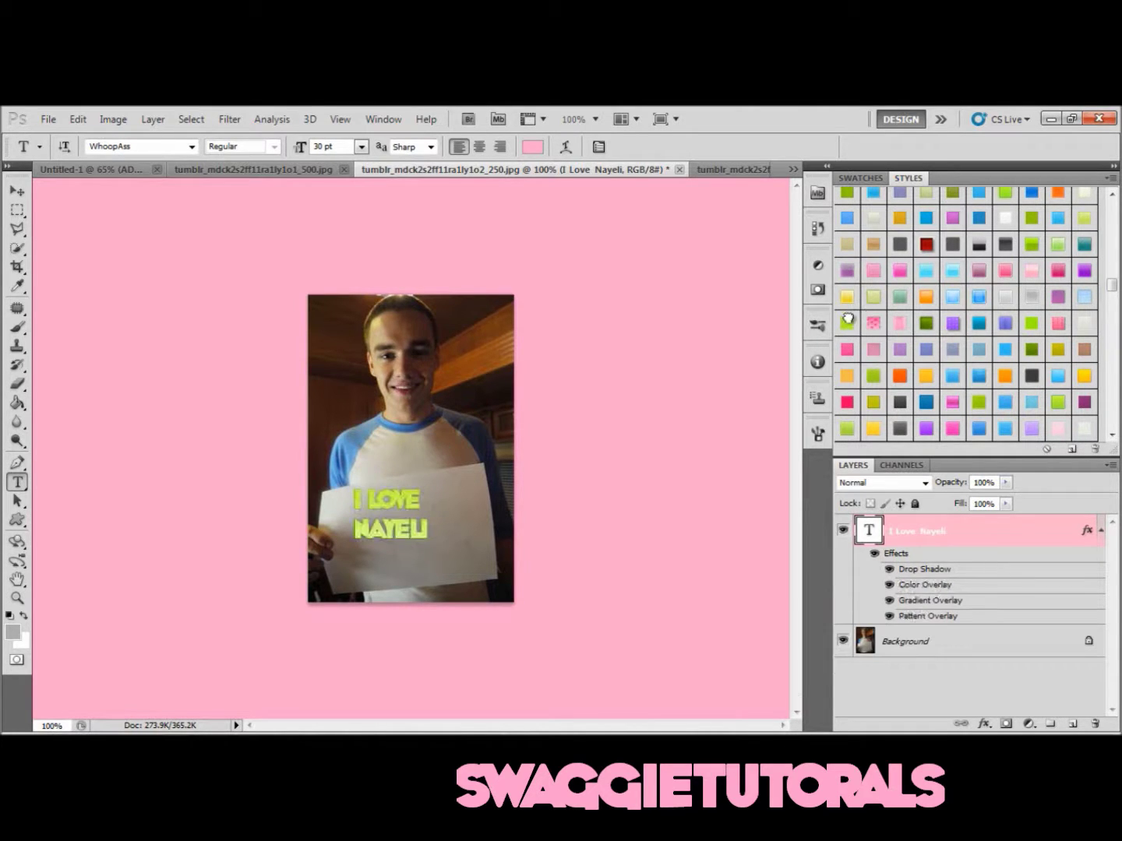
{"action": "left_click", "coordinate": [1059, 401]}
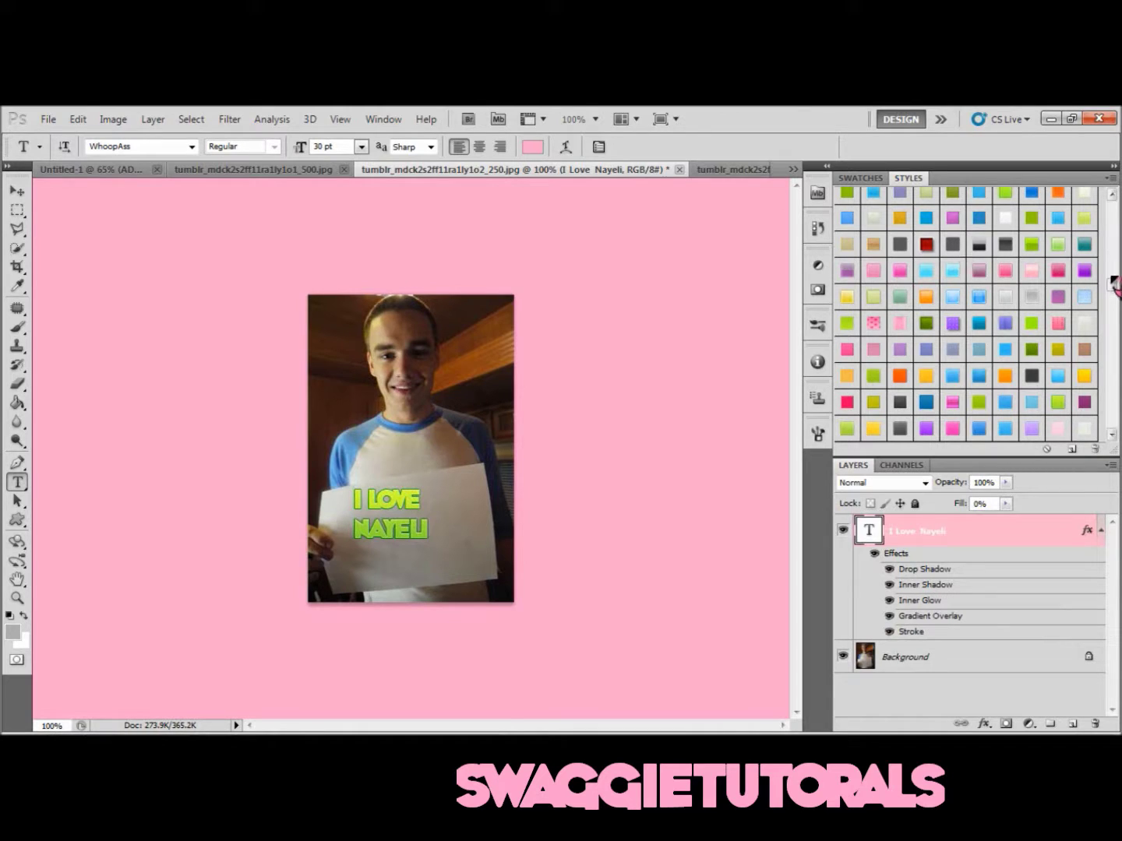
{"action": "left_click", "coordinate": [1029, 324]}
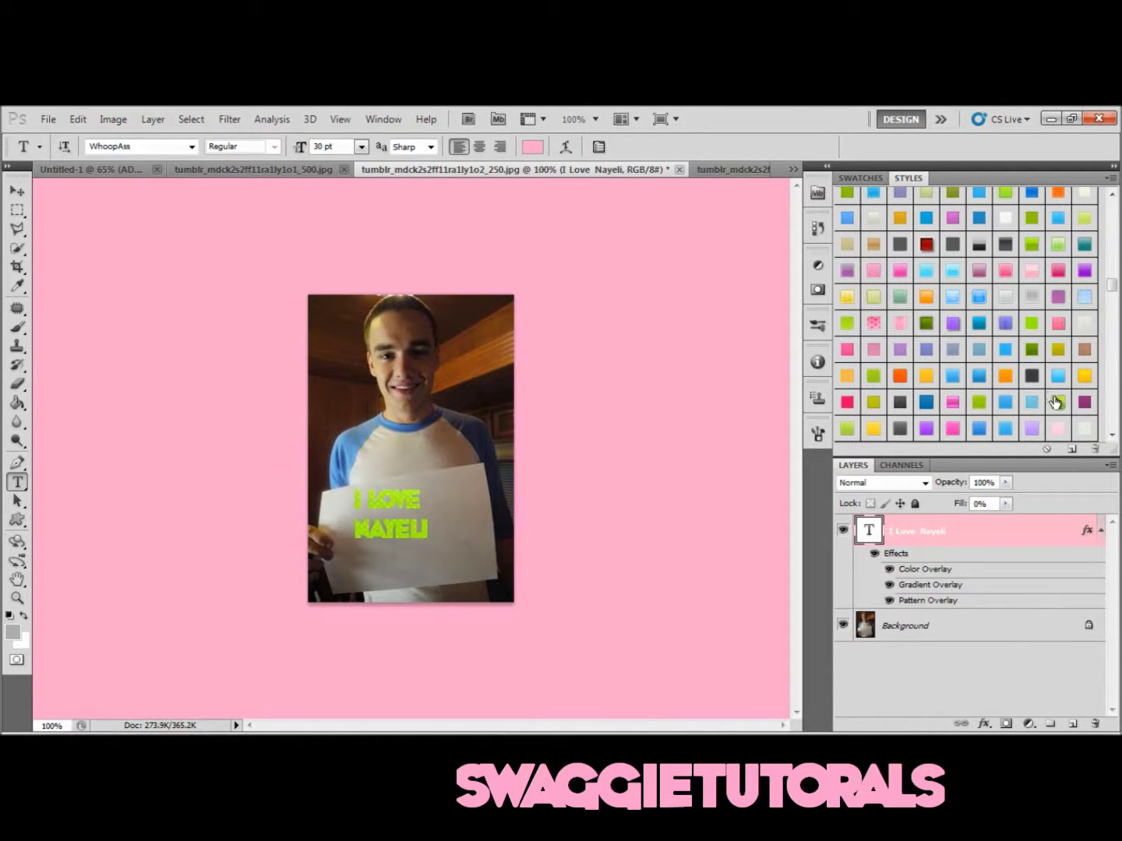
{"action": "left_click", "coordinate": [957, 403]}
{"action": "left_click", "coordinate": [874, 323]}
{"action": "left_click", "coordinate": [900, 323]}
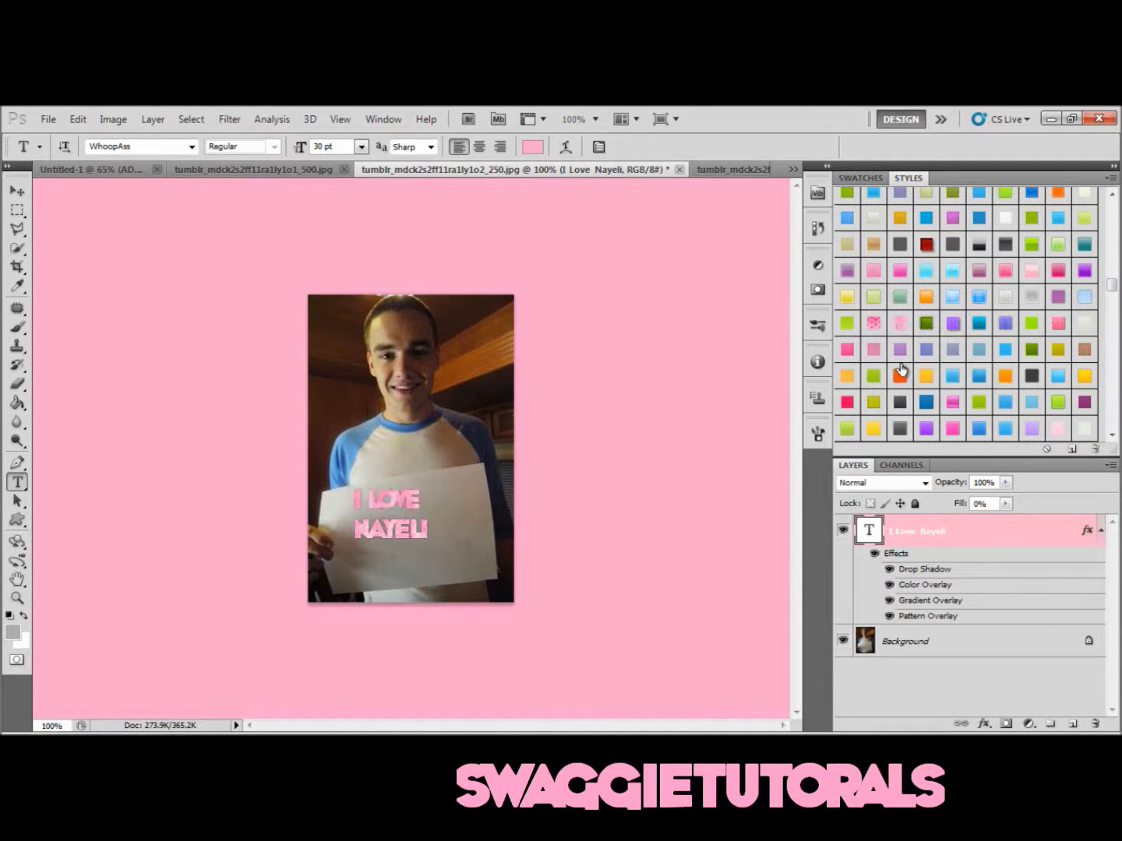
{"action": "left_click", "coordinate": [1013, 323]}
{"action": "left_click", "coordinate": [1057, 325]}
Try yellow, cyan and beveled greens, then settle on the patterned lime preset style.
{"action": "left_click_drag", "start_coordinate": [1112, 287], "coordinate": [1117, 339]}
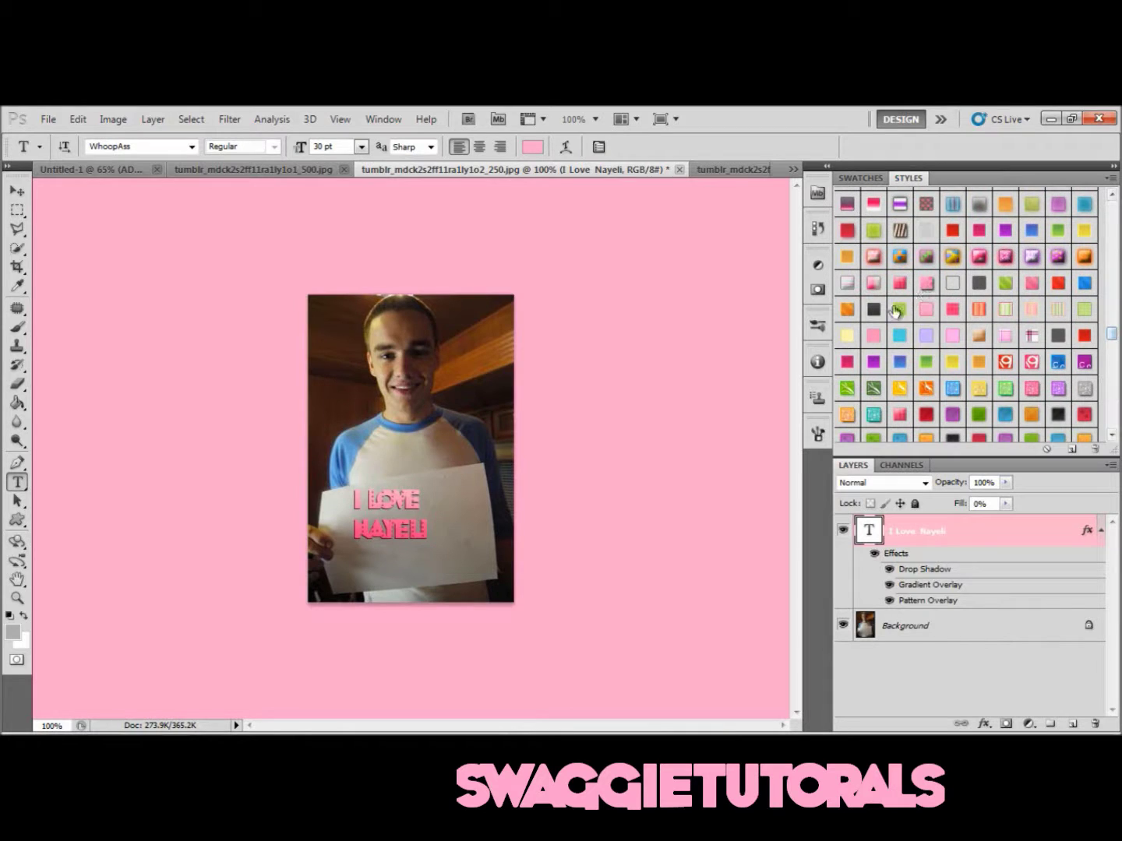
{"action": "left_click", "coordinate": [897, 313]}
{"action": "left_click", "coordinate": [899, 391]}
{"action": "left_click", "coordinate": [872, 389]}
{"action": "left_click", "coordinate": [858, 389]}
{"action": "left_click_drag", "start_coordinate": [1113, 336], "coordinate": [1114, 355]}
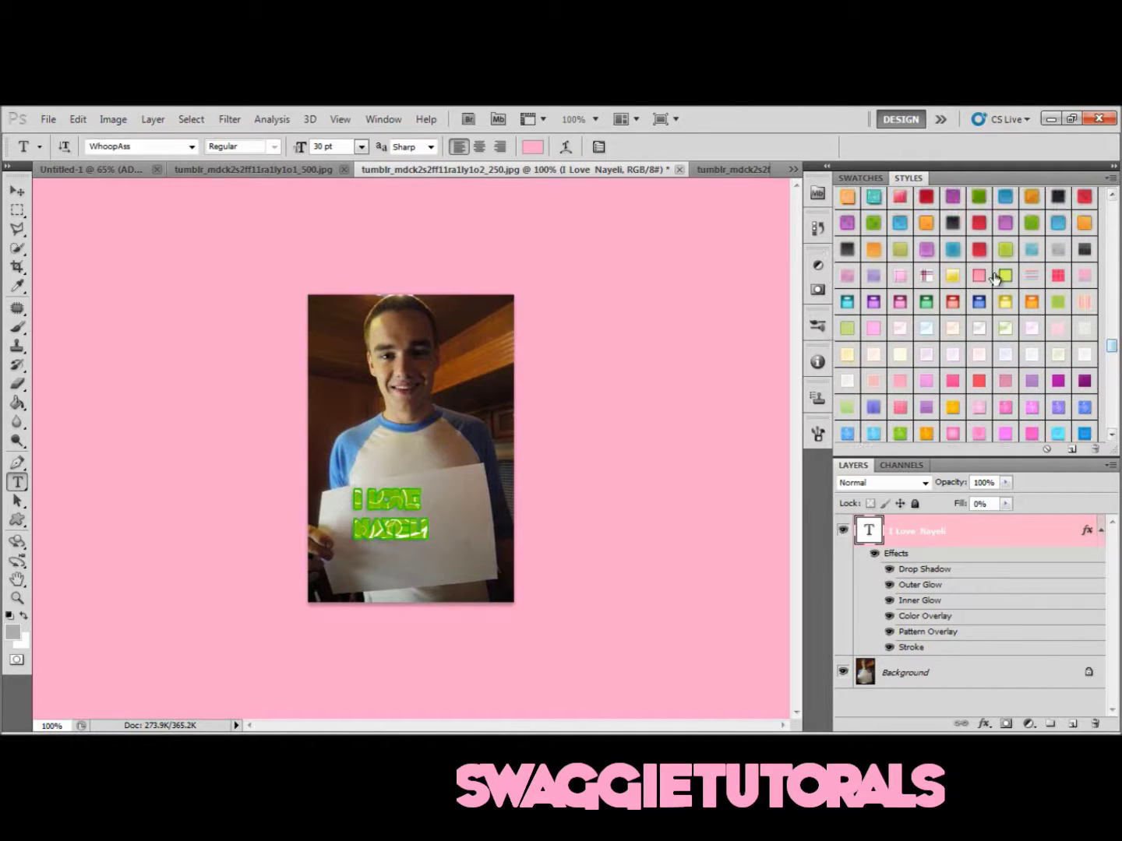
{"action": "left_click", "coordinate": [1006, 249]}
{"action": "left_click", "coordinate": [901, 434]}
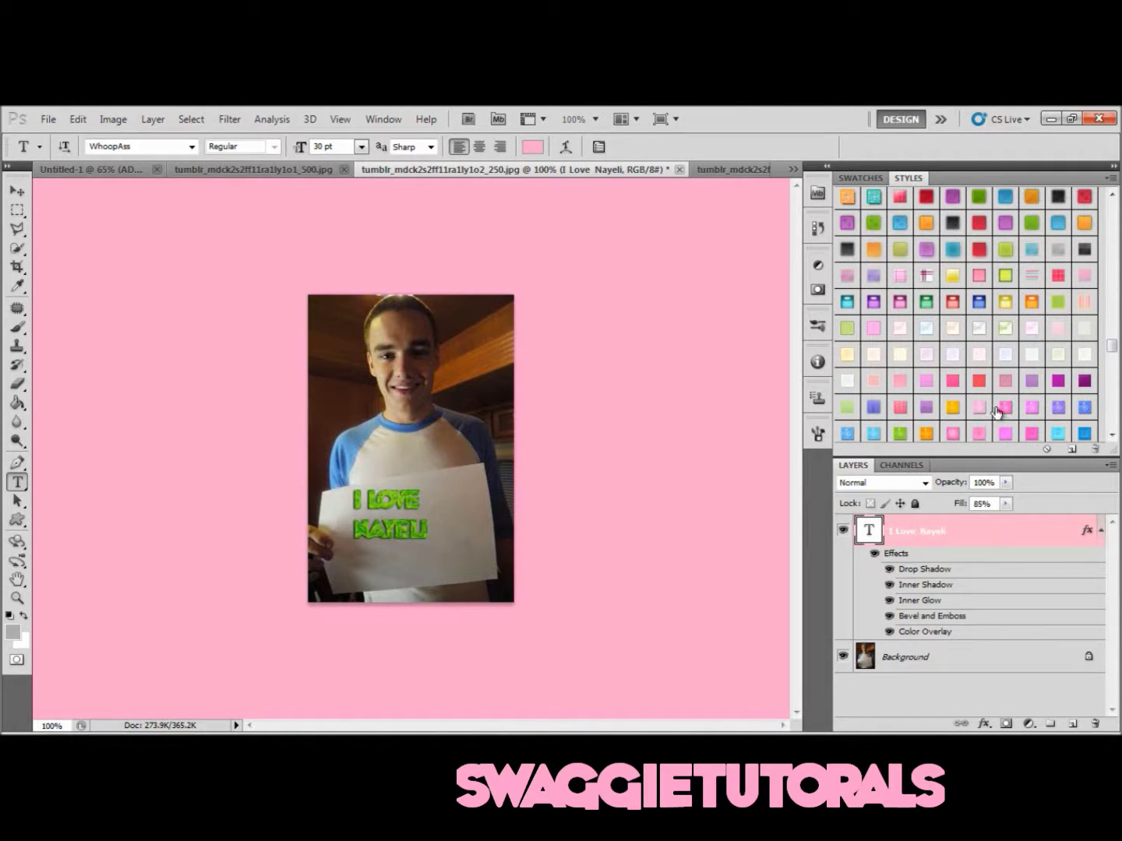
{"action": "left_click_drag", "start_coordinate": [1114, 352], "coordinate": [1115, 364]}
{"action": "left_click", "coordinate": [964, 331]}
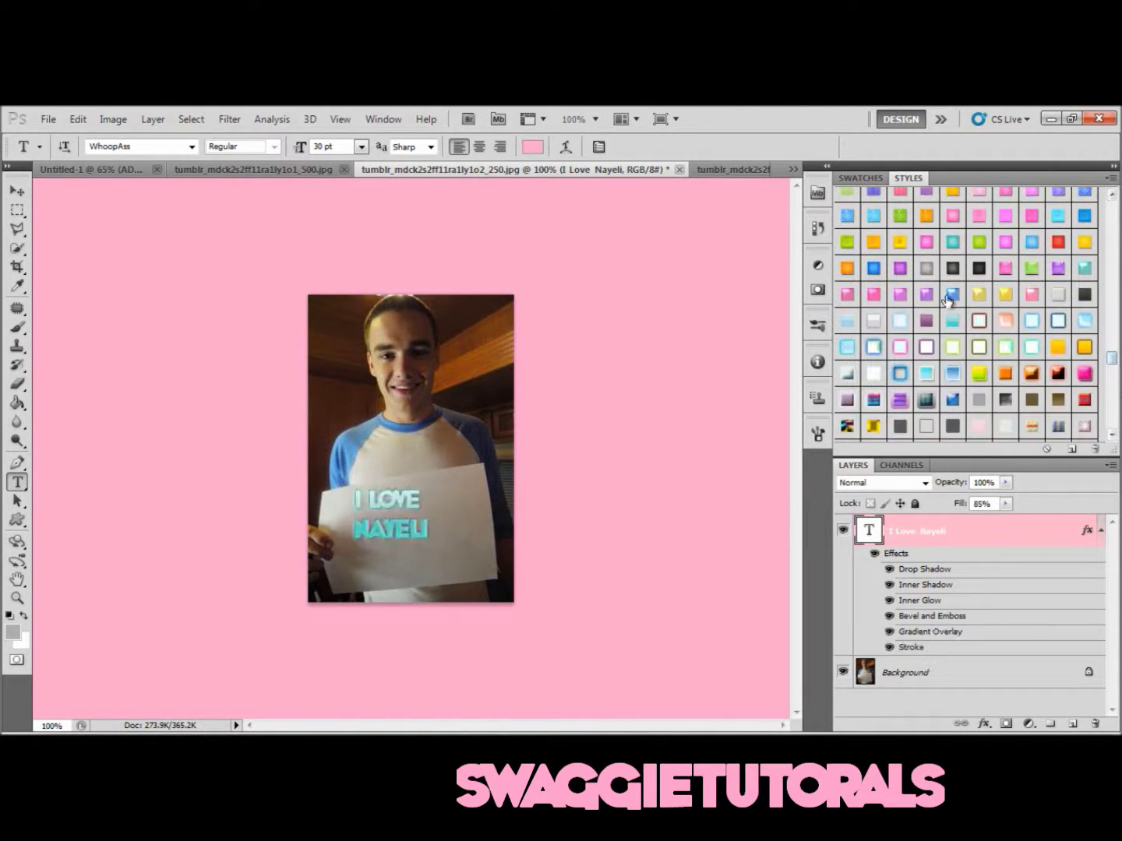
{"action": "left_click", "coordinate": [979, 257]}
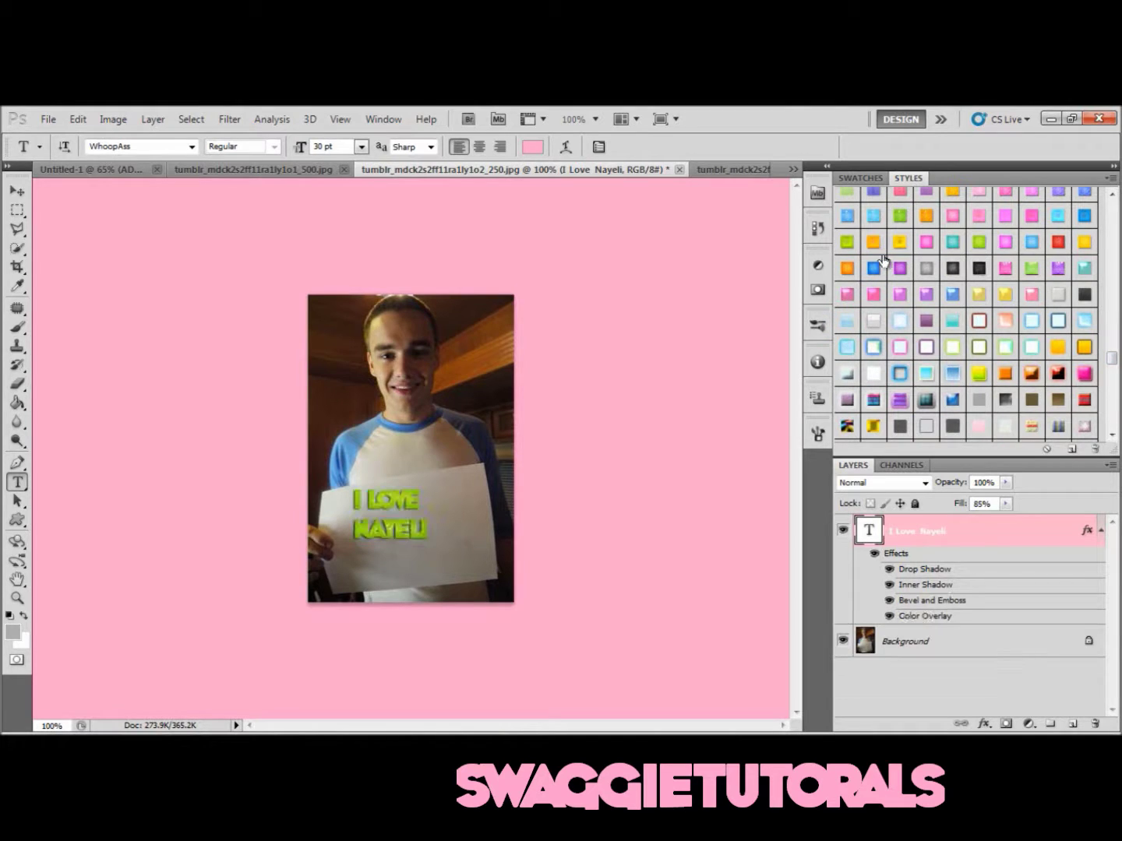
{"action": "left_click", "coordinate": [846, 241]}
{"action": "left_click", "coordinate": [976, 253]}
{"action": "left_click_drag", "start_coordinate": [1114, 359], "coordinate": [1117, 373]}
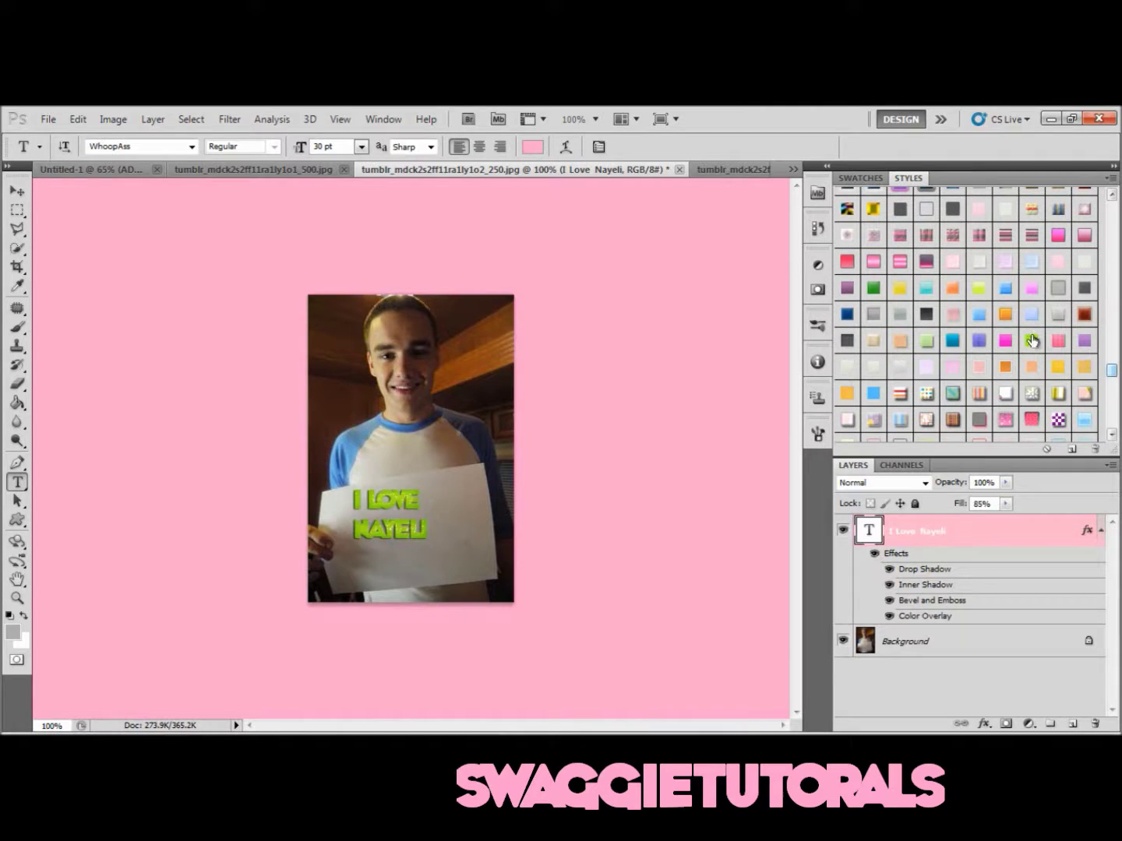
{"action": "left_click", "coordinate": [996, 318]}
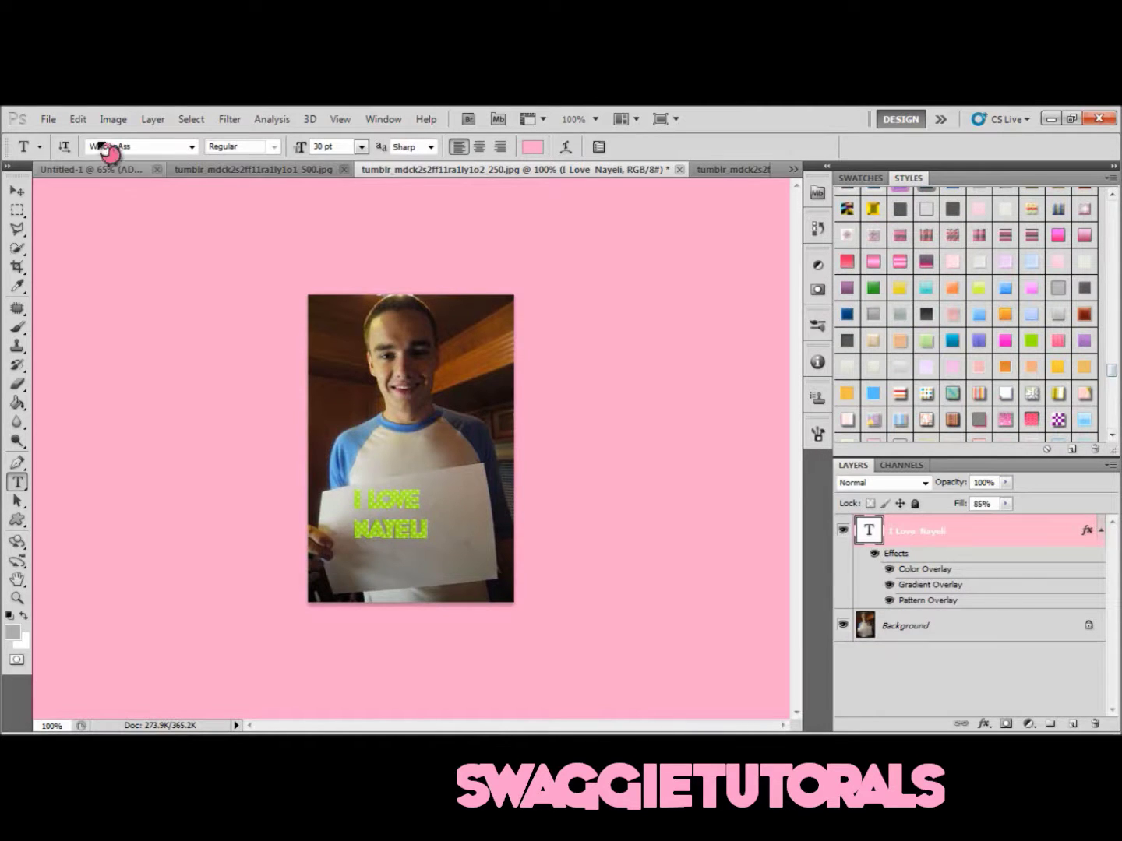
{"action": "left_click", "coordinate": [18, 191]}
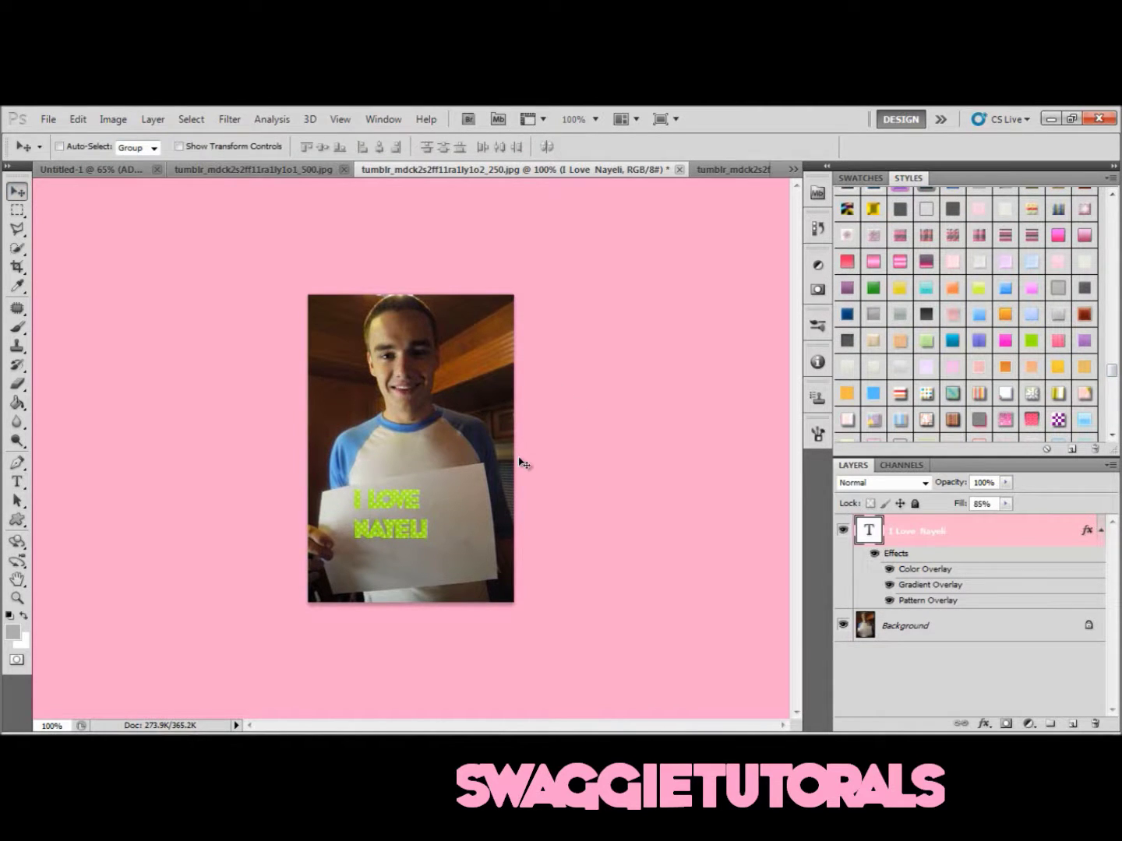
Scale the sign text proportionally to 173%, move it down-right and rotate it about -9.6°.
{"action": "key", "text": "ctrl+t"}
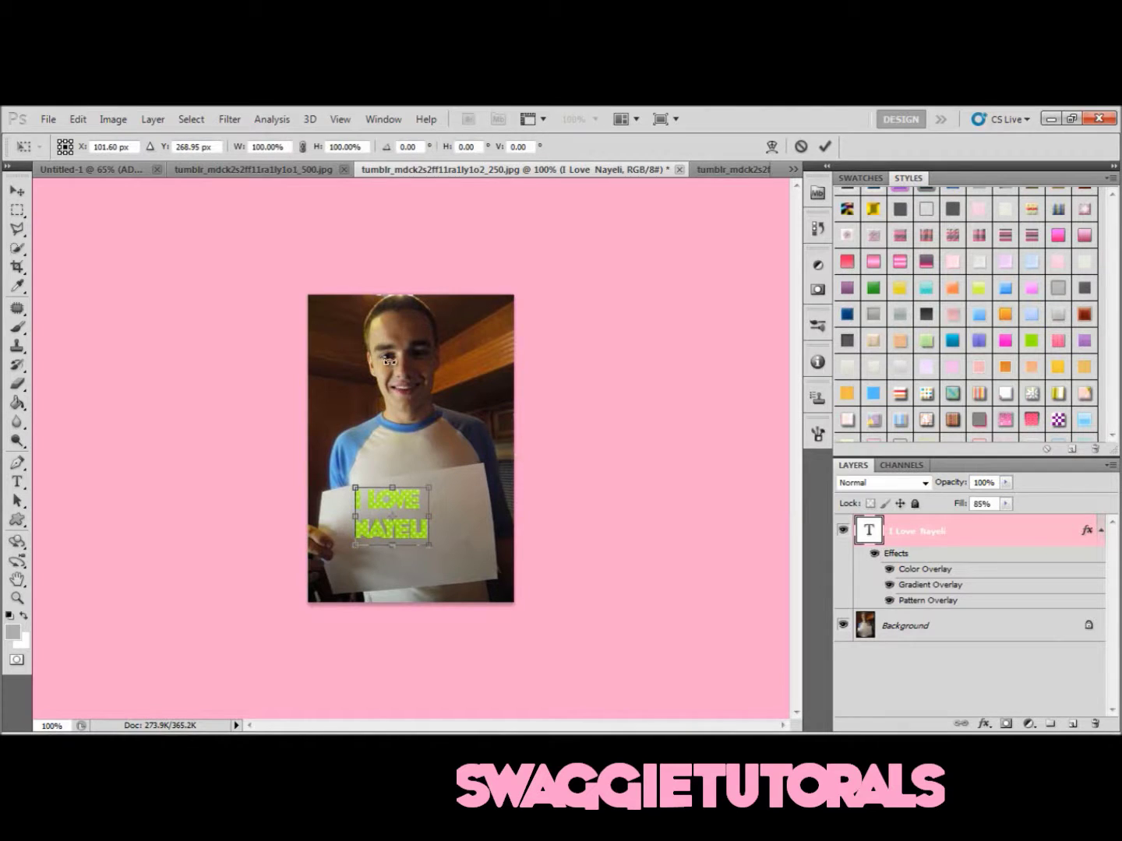
{"action": "left_click", "coordinate": [303, 147]}
{"action": "left_click_drag", "start_coordinate": [317, 148], "coordinate": [374, 150]}
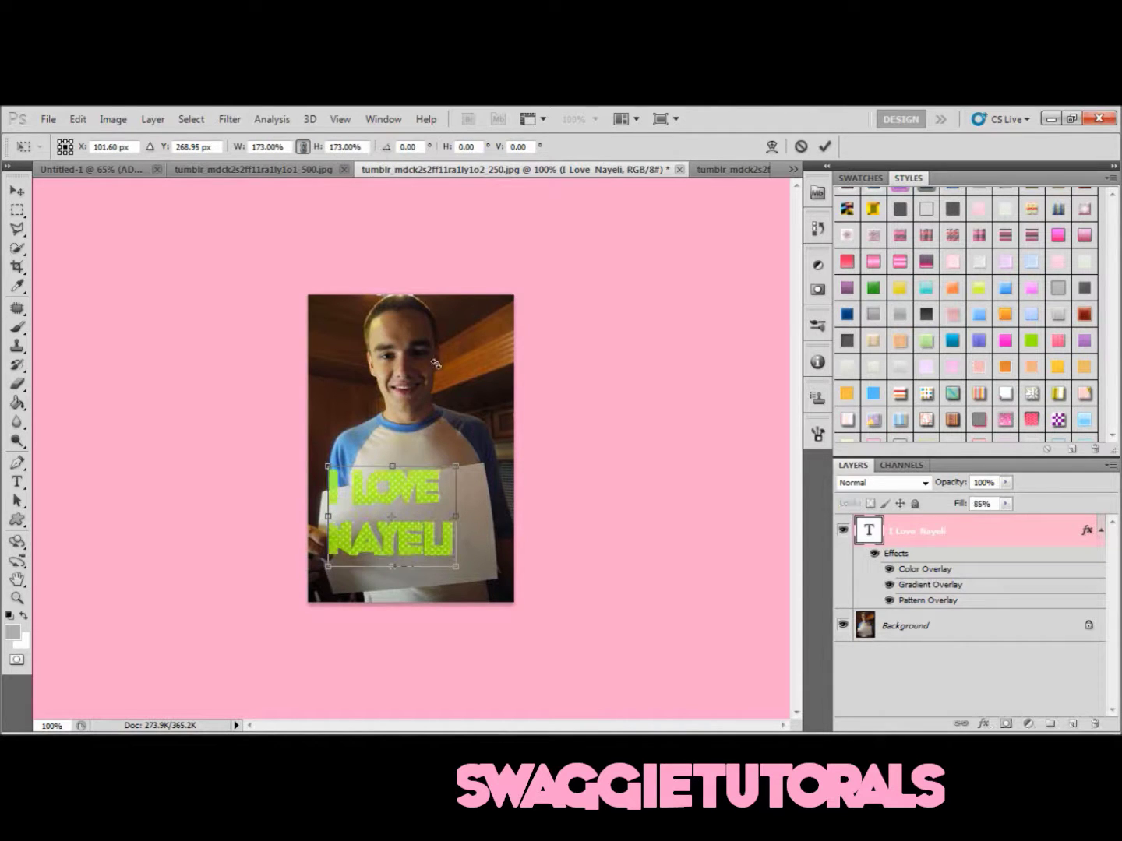
{"action": "left_click_drag", "start_coordinate": [429, 542], "coordinate": [443, 552]}
{"action": "left_click_drag", "start_coordinate": [425, 448], "coordinate": [417, 444]}
{"action": "key", "text": "Return"}
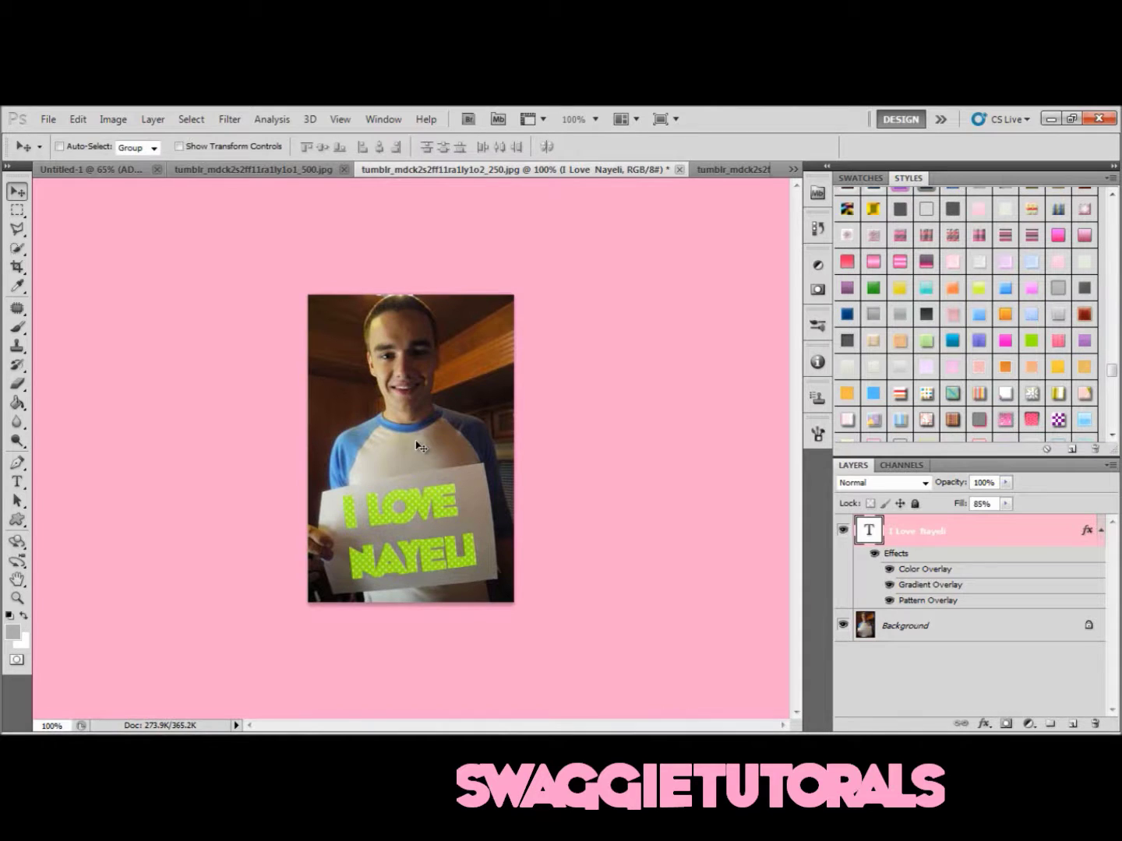
{"action": "mouse_move", "coordinate": [439, 733]}
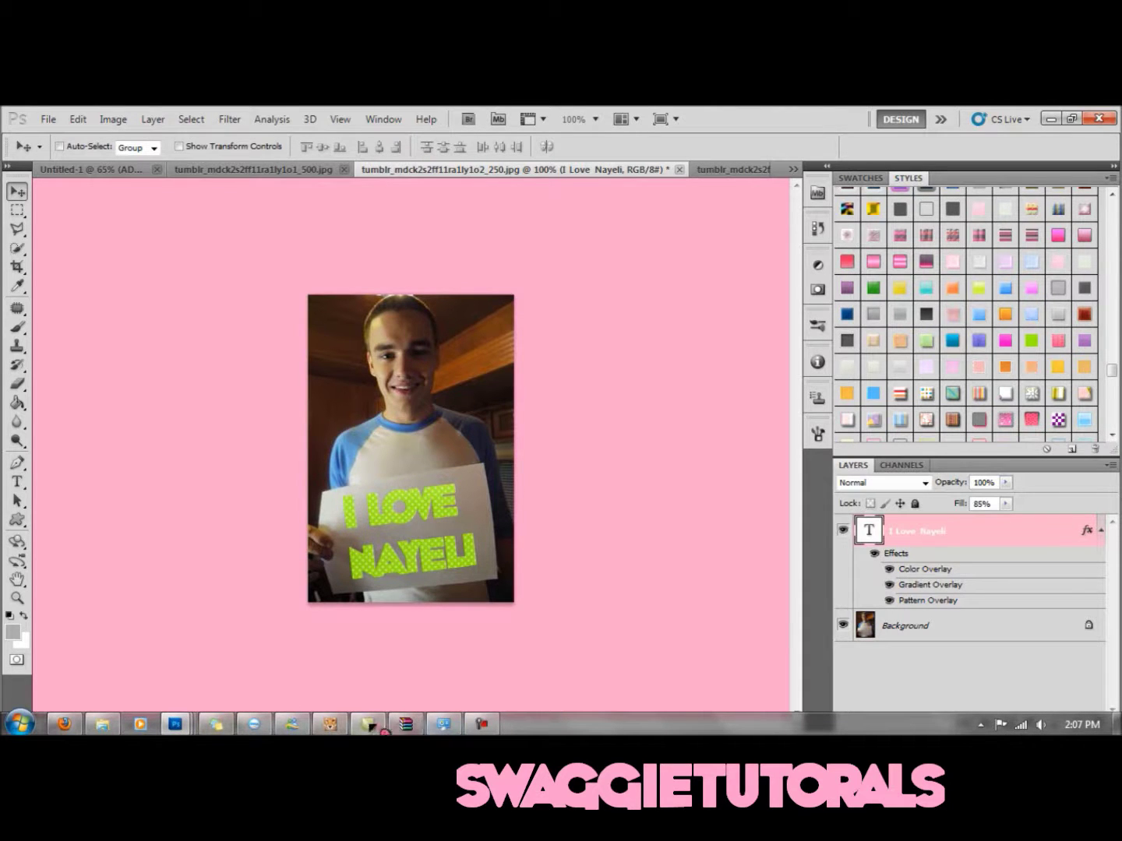
Bring Signaure.png up from the taskbar and make its window active.
{"action": "left_click", "coordinate": [192, 726]}
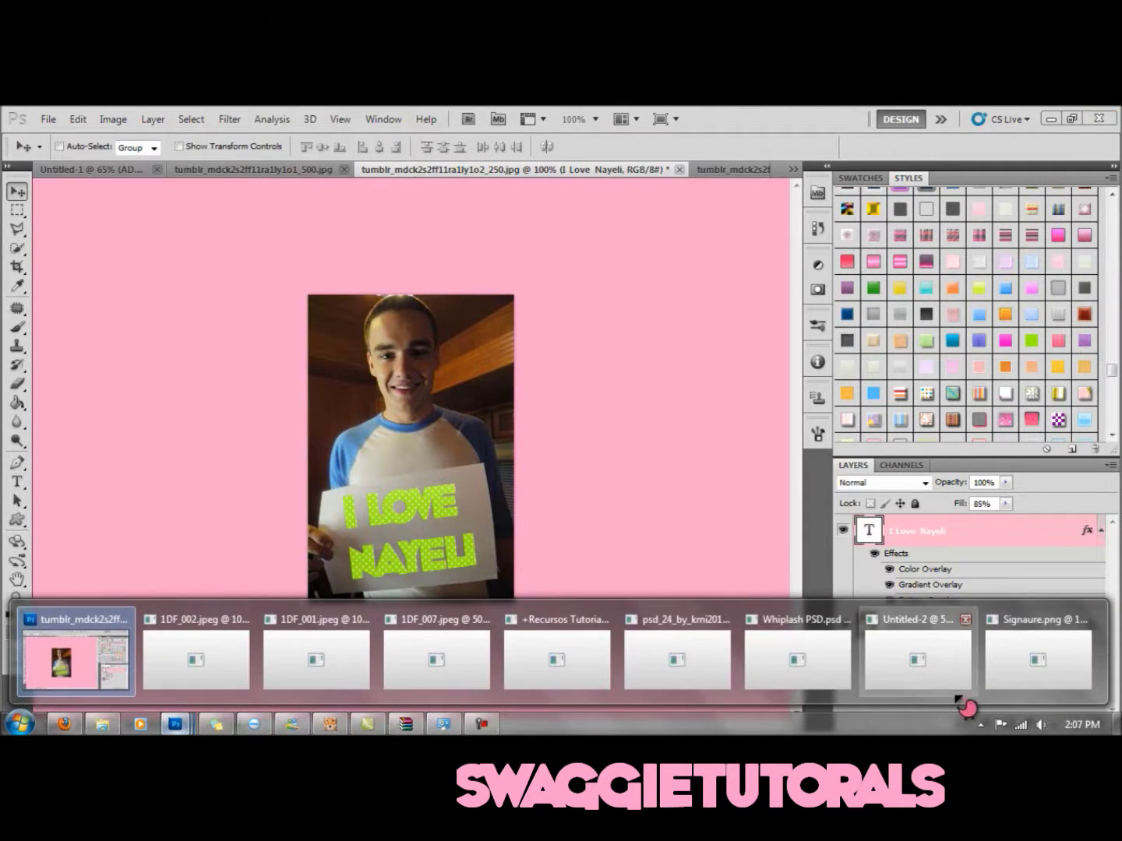
{"action": "left_click", "coordinate": [1009, 685]}
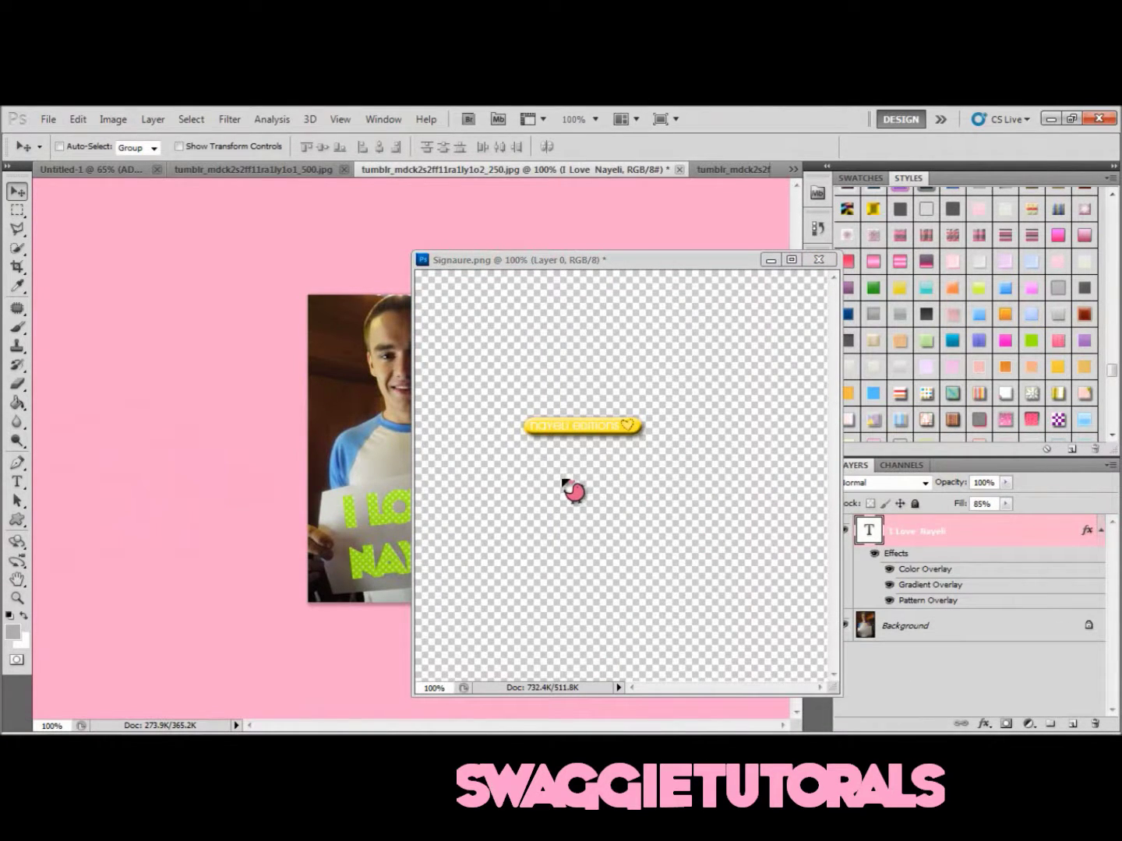
{"action": "left_click", "coordinate": [592, 424]}
{"action": "left_click", "coordinate": [655, 468]}
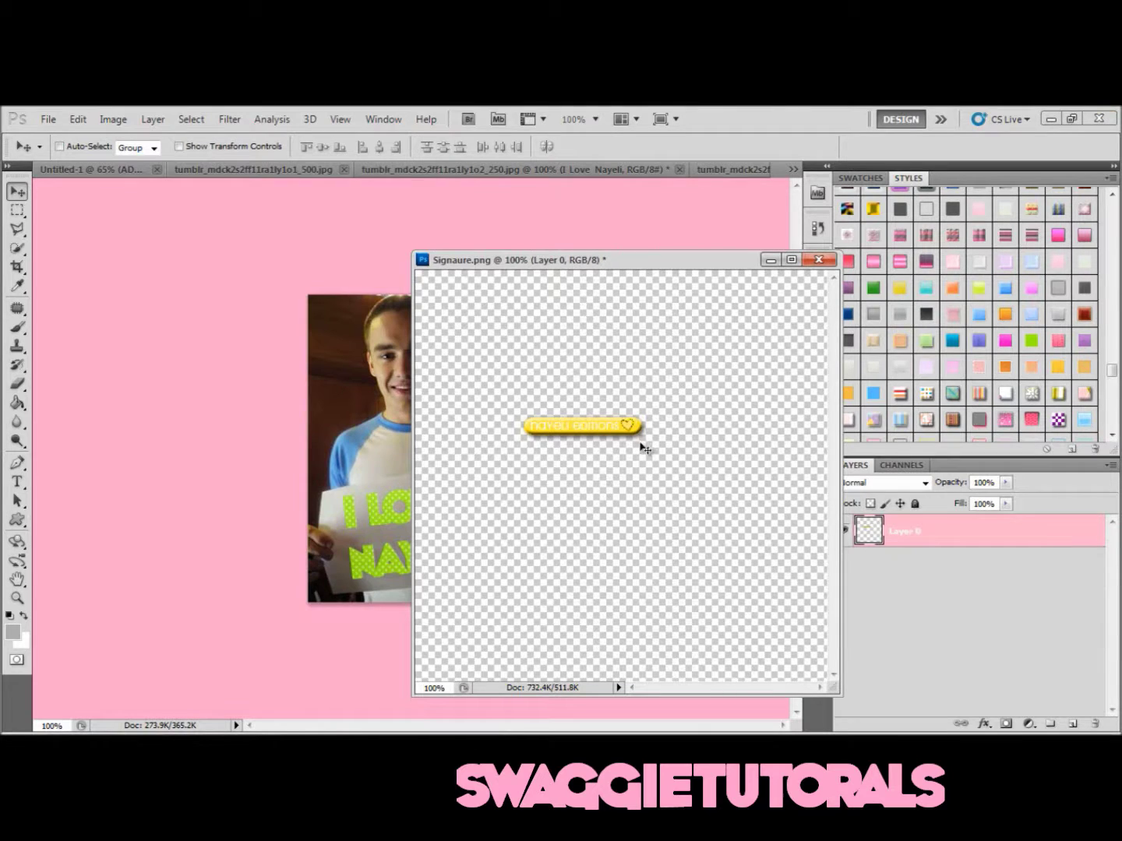
Recolour the signature bar lime green using Hue/Saturation.
{"action": "key", "text": "ctrl+u"}
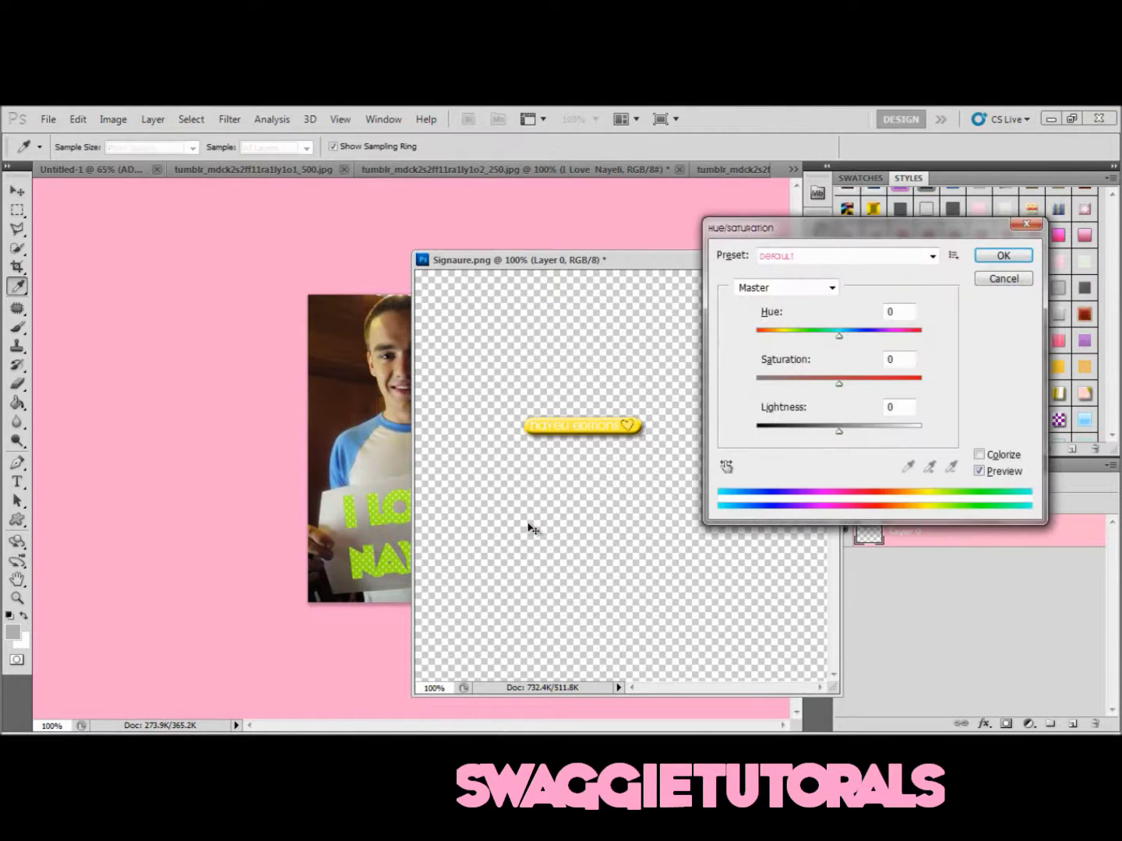
{"action": "mouse_move", "coordinate": [839, 337]}
{"action": "left_mouse_down"}
{"action": "mouse_move", "coordinate": [759, 336]}
{"action": "mouse_move", "coordinate": [914, 335]}
{"action": "mouse_move", "coordinate": [886, 334]}
{"action": "left_mouse_up"}
{"action": "left_click_drag", "start_coordinate": [839, 384], "coordinate": [848, 383]}
{"action": "left_click", "coordinate": [998, 277]}
{"action": "key", "text": "v"}
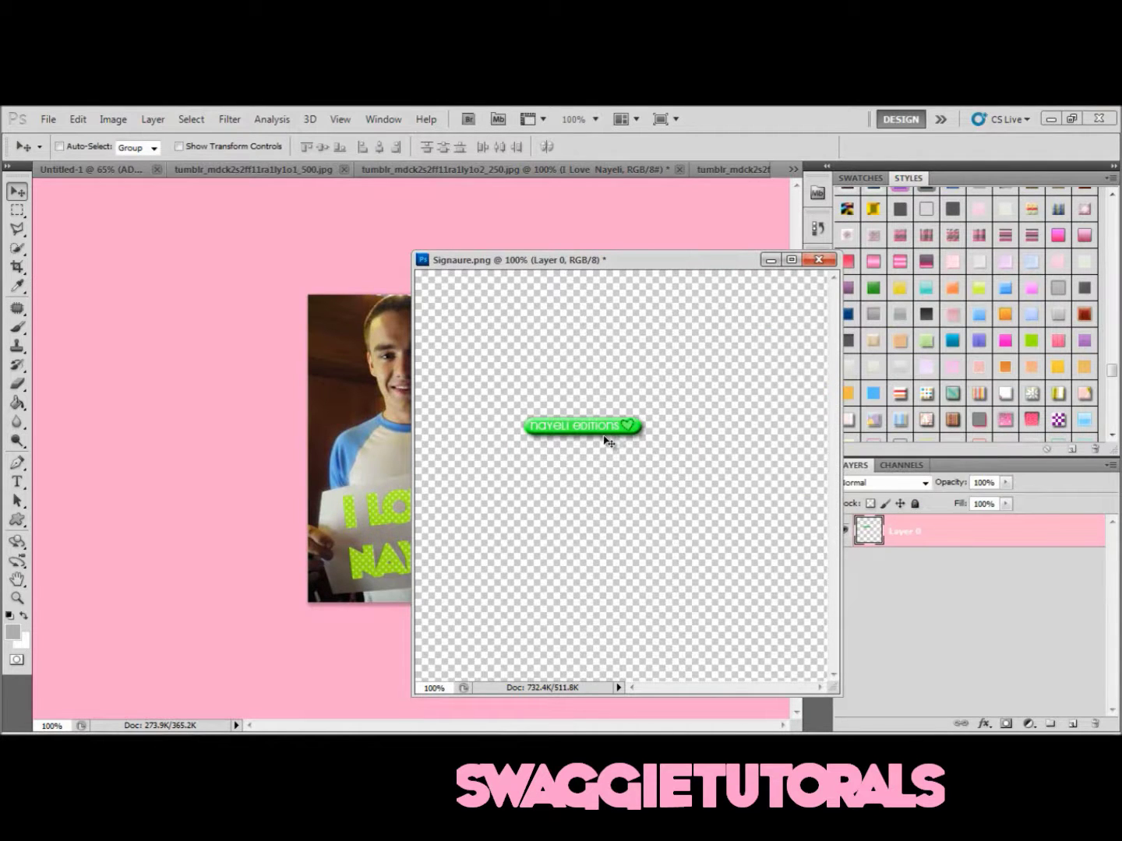
{"action": "key", "text": "ctrl+u"}
{"action": "mouse_move", "coordinate": [831, 335]}
{"action": "left_mouse_down"}
{"action": "mouse_move", "coordinate": [839, 343]}
{"action": "mouse_move", "coordinate": [815, 337]}
{"action": "left_mouse_up"}
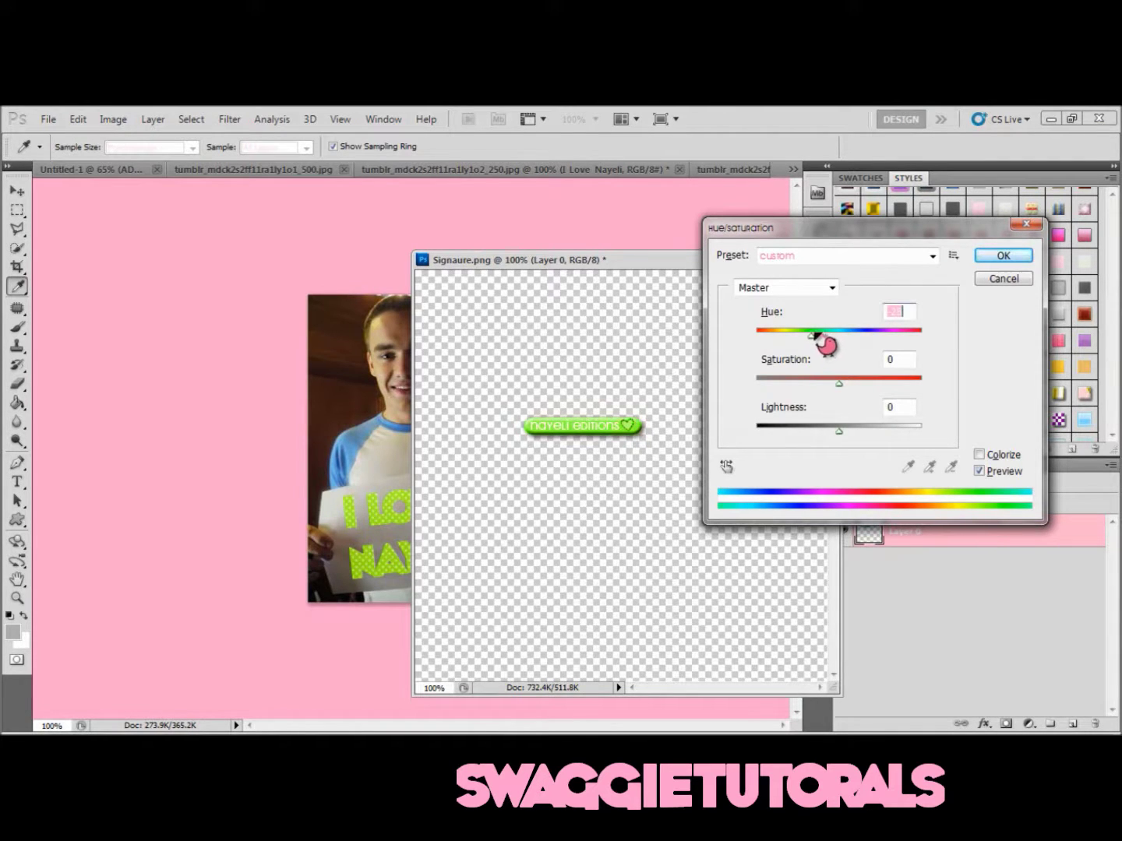
{"action": "left_click", "coordinate": [995, 260]}
Drag the signature bar onto the sign photo as Layer 1 and move it toward the centre.
{"action": "left_click_drag", "start_coordinate": [594, 418], "coordinate": [340, 354]}
{"action": "left_click", "coordinate": [770, 260]}
{"action": "left_click_drag", "start_coordinate": [302, 449], "coordinate": [416, 466]}
Scale the signature bar proportionally to 59% and move it onto the sign's top edge.
{"action": "key", "text": "ctrl+t"}
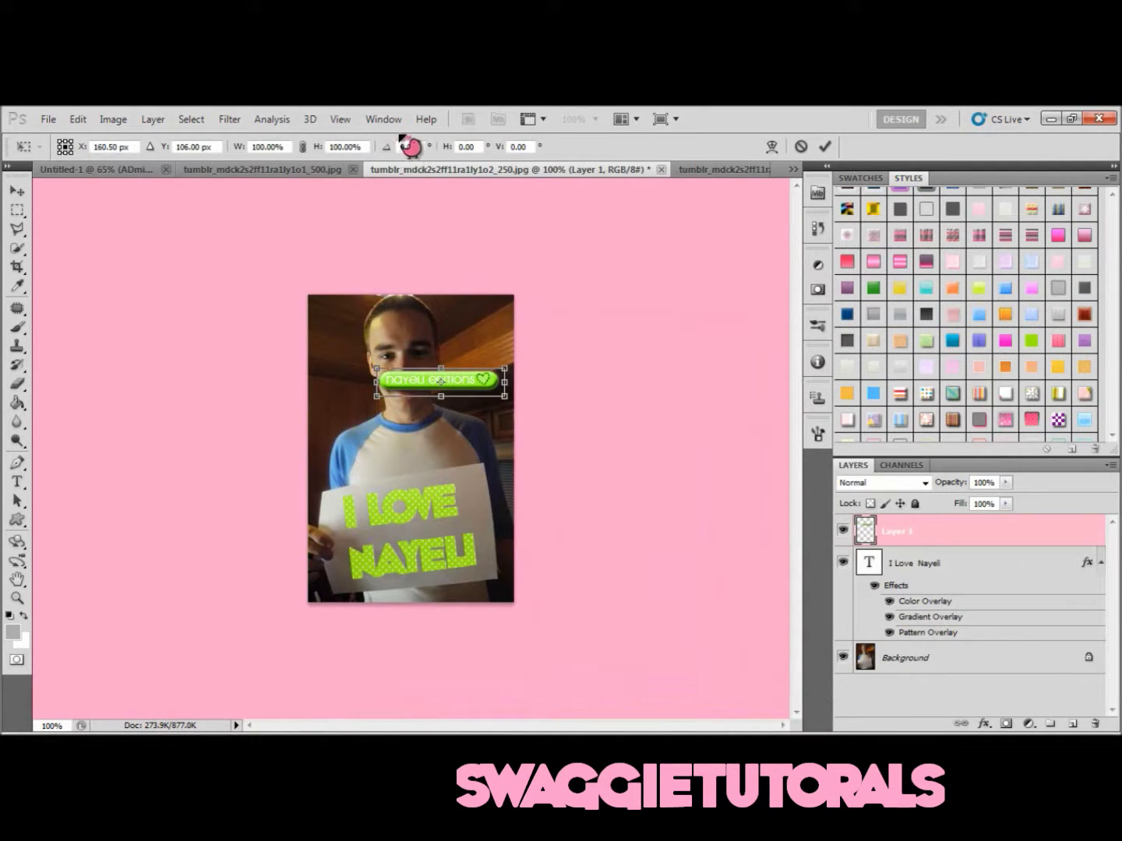
{"action": "left_click", "coordinate": [303, 151]}
{"action": "left_click_drag", "start_coordinate": [314, 153], "coordinate": [276, 151]}
{"action": "left_click_drag", "start_coordinate": [456, 388], "coordinate": [413, 473]}
{"action": "key", "text": "Return"}
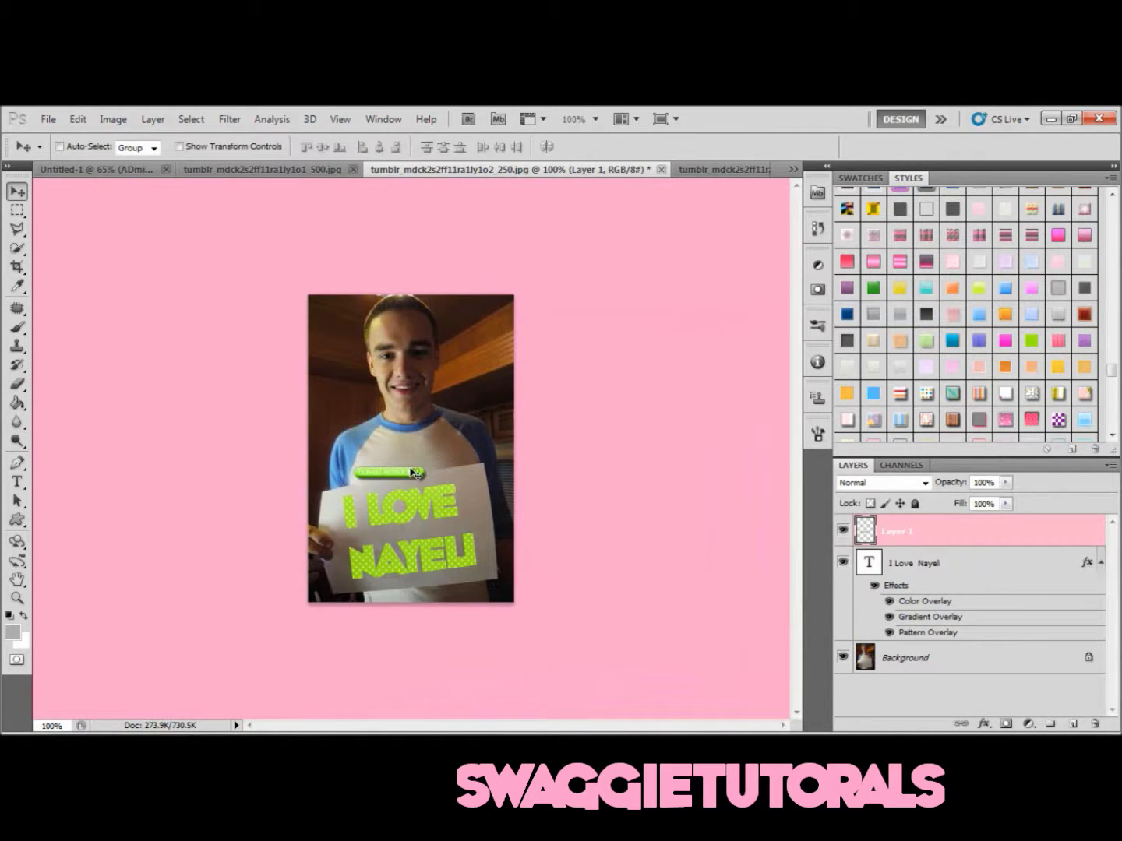
Rotate the bar slightly counter-clockwise and shrink it a little further.
{"action": "key", "text": "ctrl+t"}
{"action": "left_click_drag", "start_coordinate": [405, 436], "coordinate": [402, 435]}
{"action": "key", "text": "Return"}
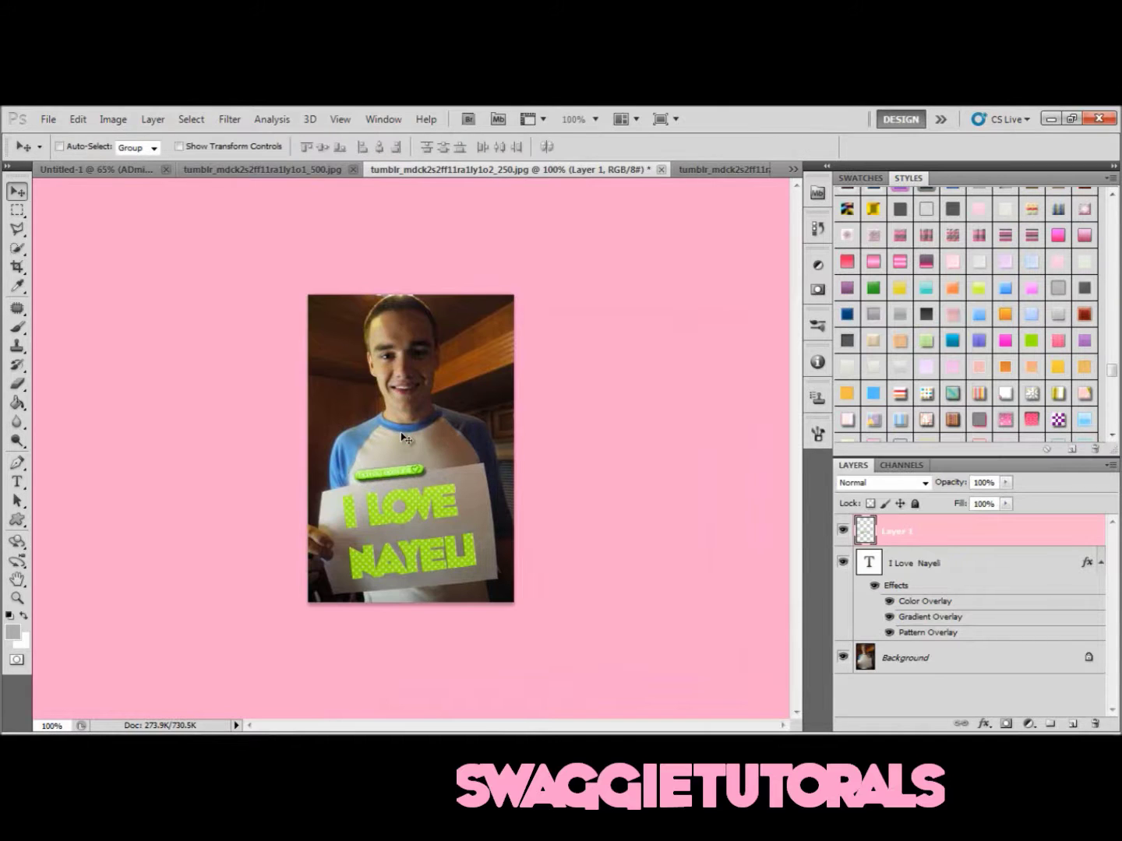
{"action": "key", "text": "ctrl+t"}
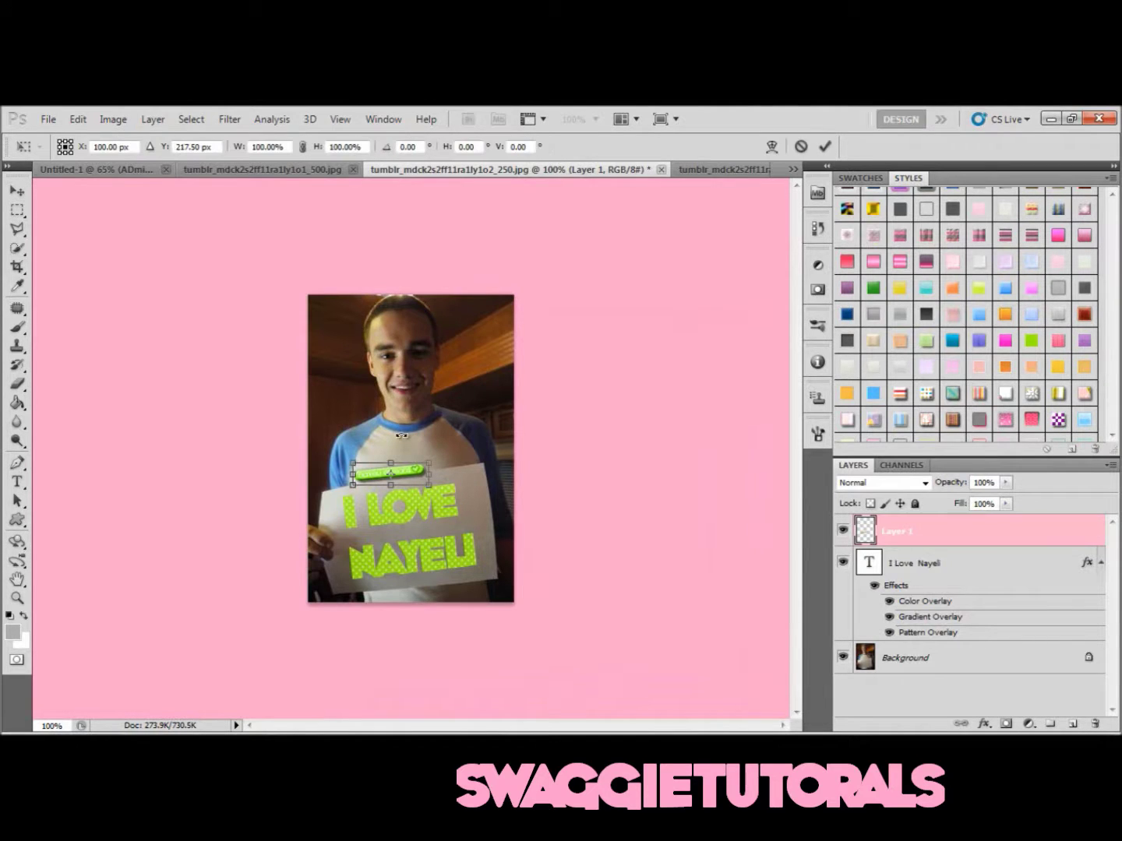
{"action": "left_click", "coordinate": [305, 148]}
{"action": "left_click_drag", "start_coordinate": [316, 150], "coordinate": [310, 150]}
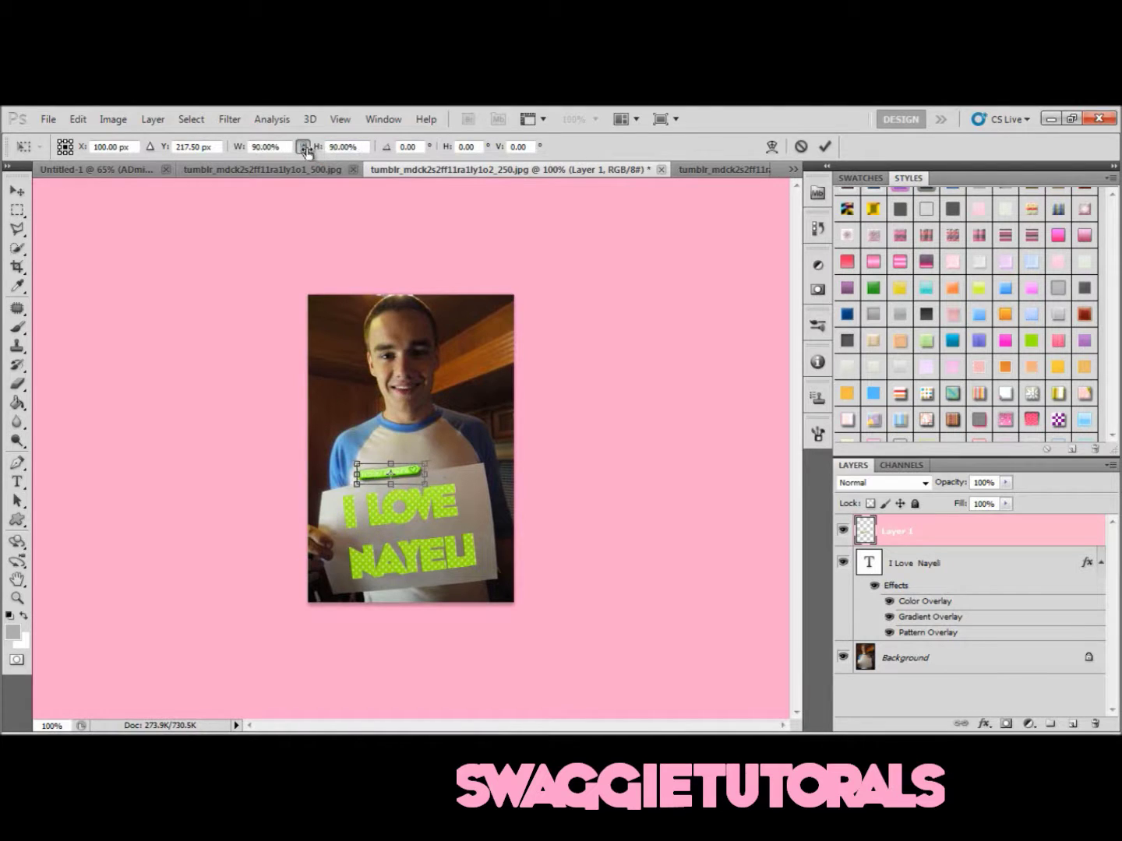
{"action": "key", "text": "Return"}
Return to the pink-lettered sign photo via the tab list, then start a 574 × 216 px transparent new document.
{"action": "mouse_move", "coordinate": [290, 733]}
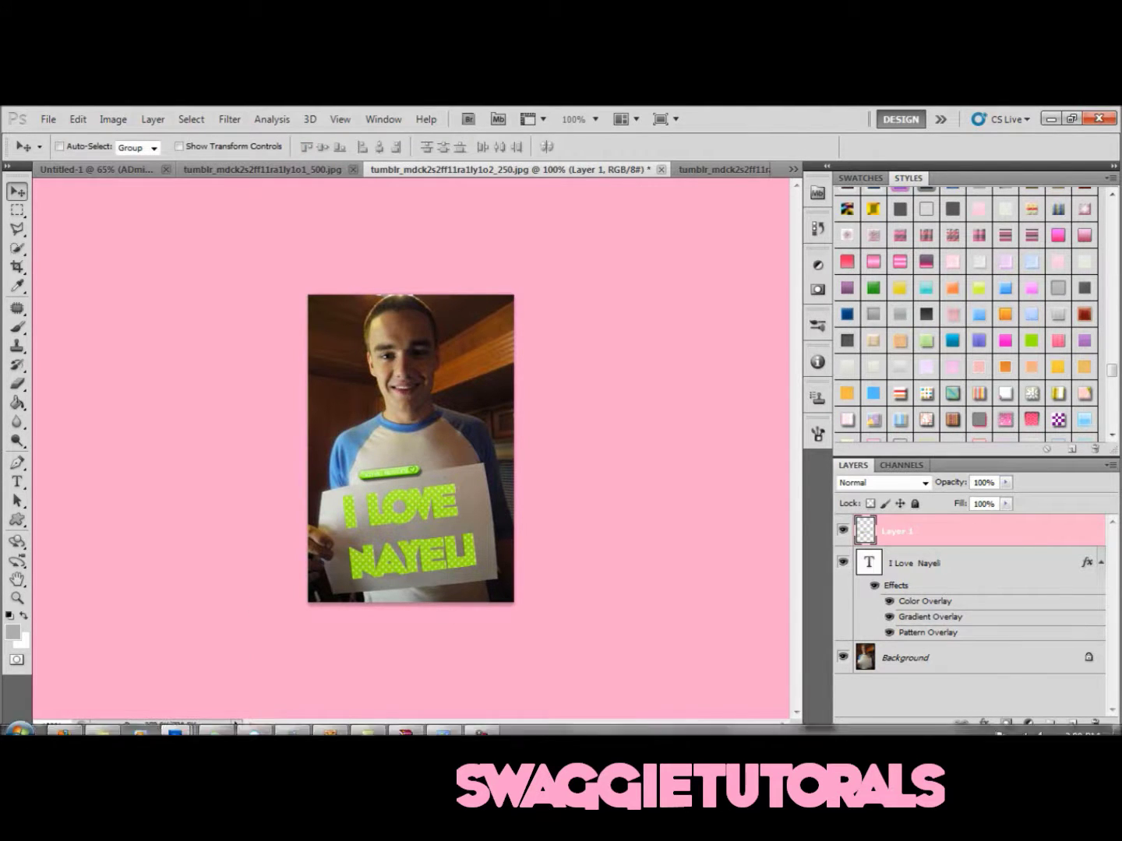
{"action": "left_click", "coordinate": [477, 724]}
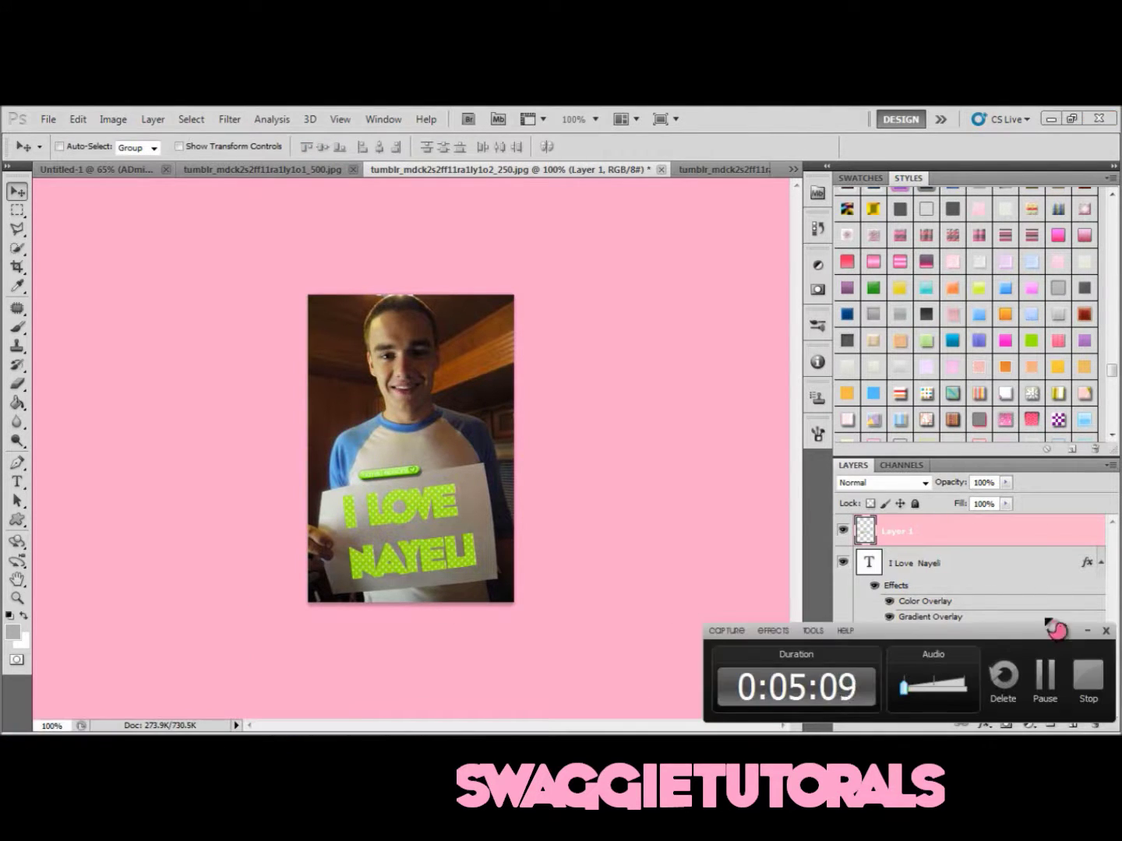
{"action": "left_click", "coordinate": [1042, 690]}
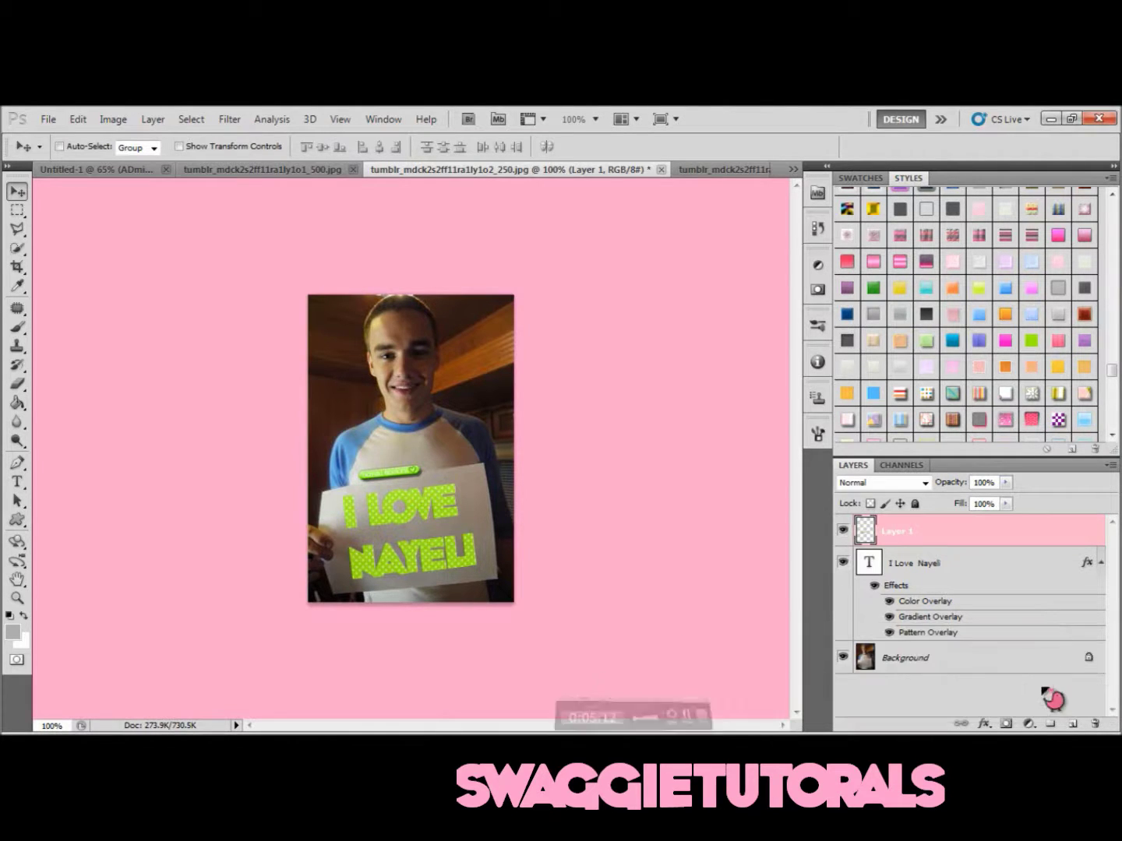
{"action": "left_click", "coordinate": [725, 170]}
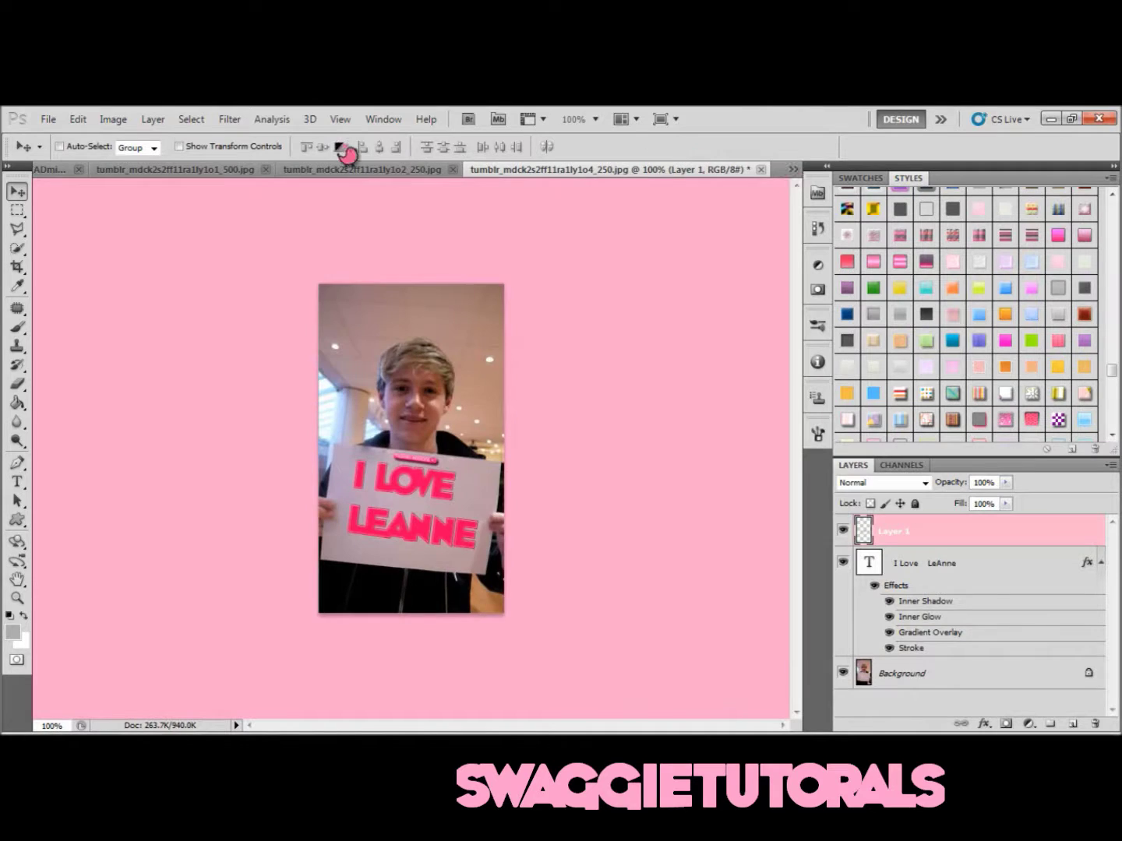
{"action": "left_click", "coordinate": [381, 172]}
{"action": "left_click", "coordinate": [218, 172]}
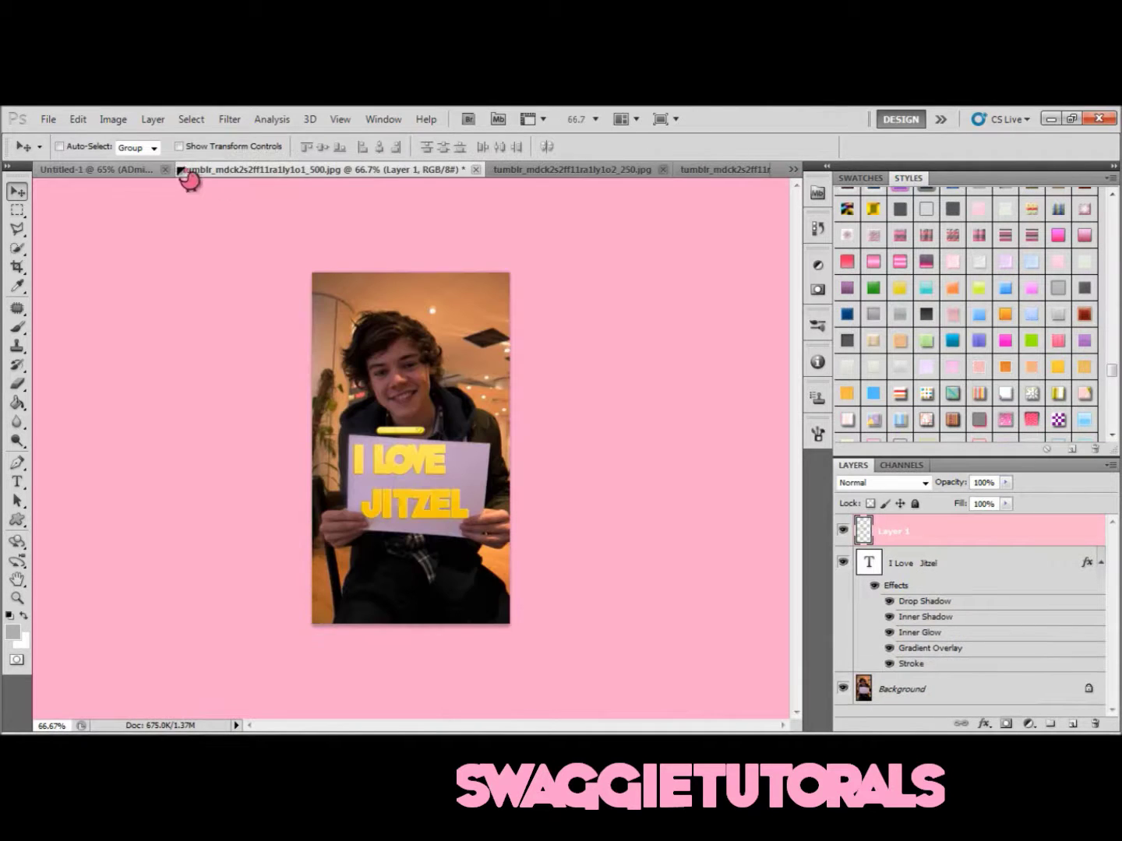
{"action": "left_click", "coordinate": [113, 176]}
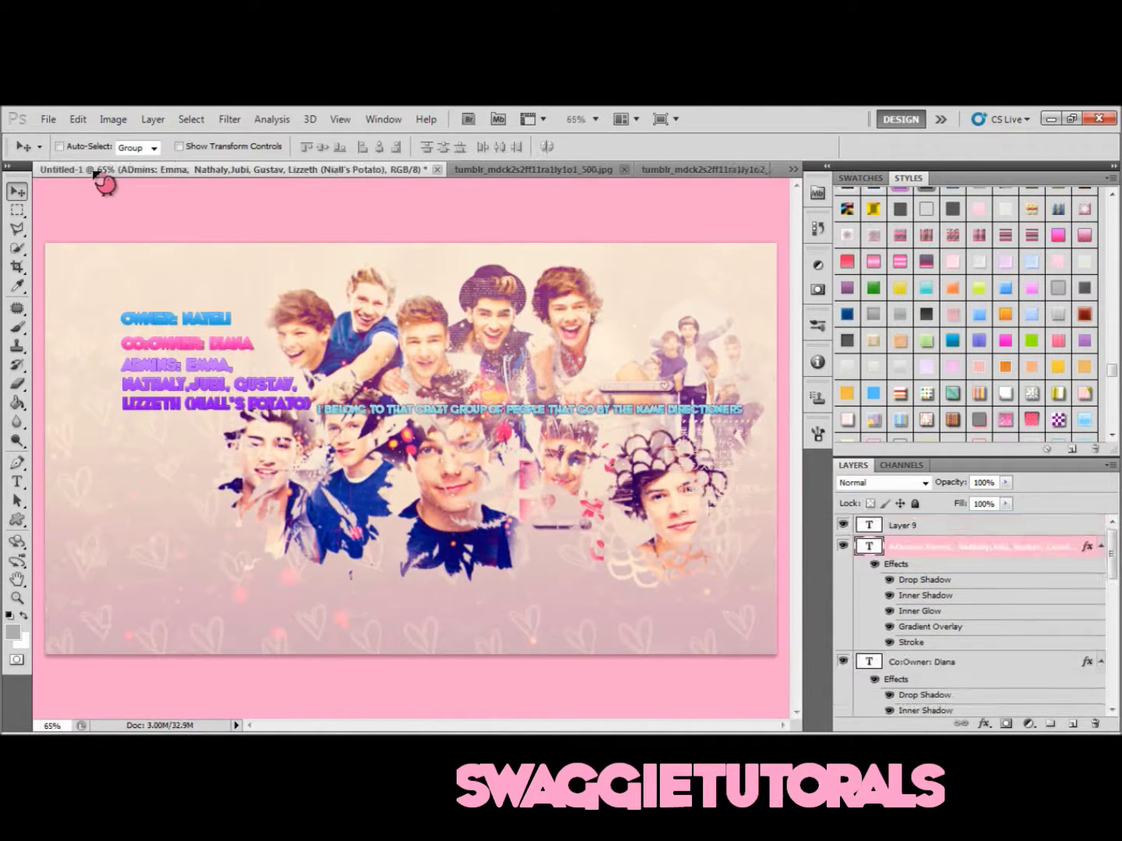
{"action": "left_click", "coordinate": [792, 166]}
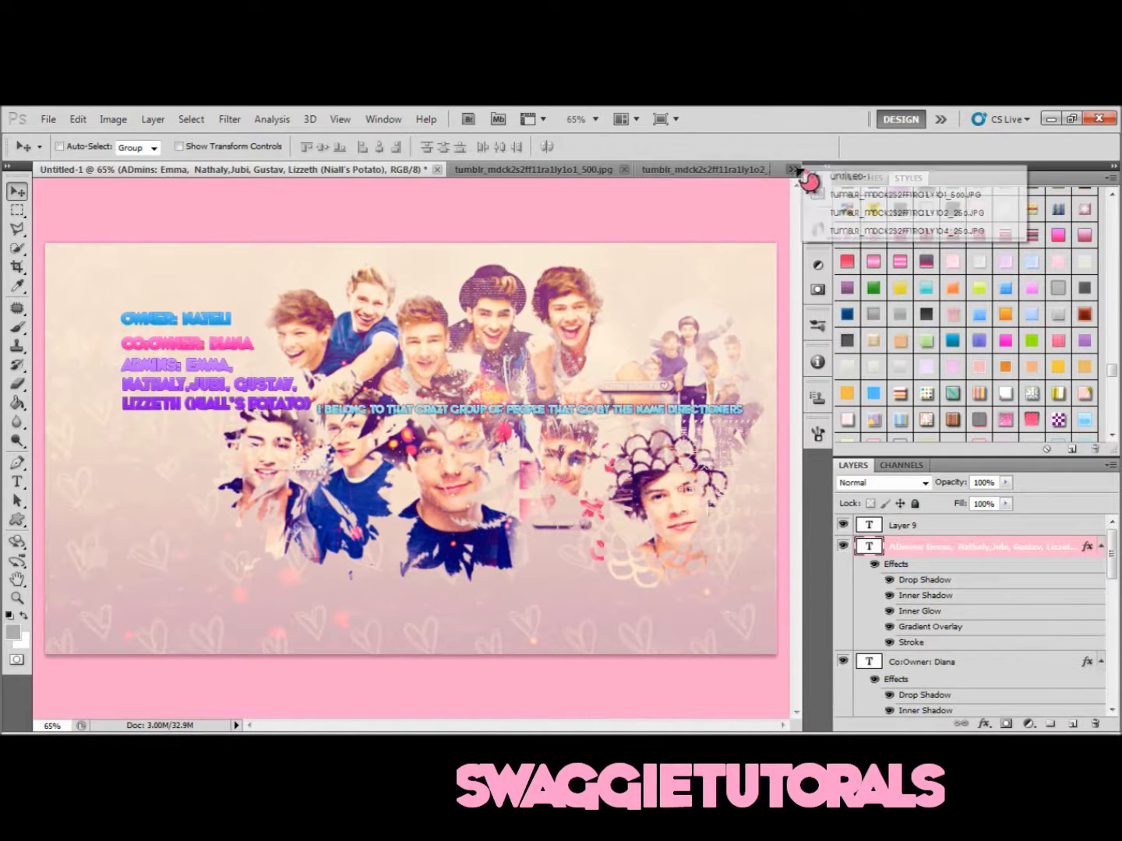
{"action": "left_click", "coordinate": [818, 232]}
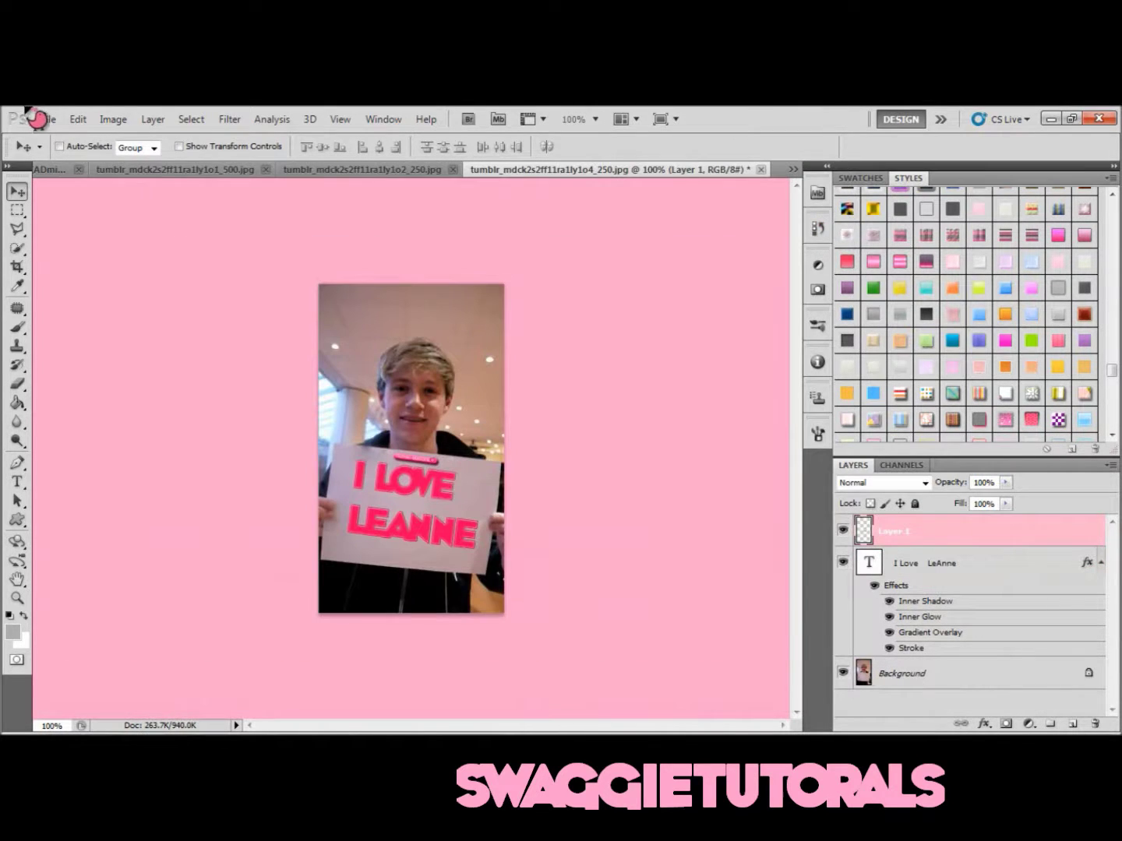
{"action": "left_click", "coordinate": [48, 118]}
{"action": "left_click", "coordinate": [73, 136]}
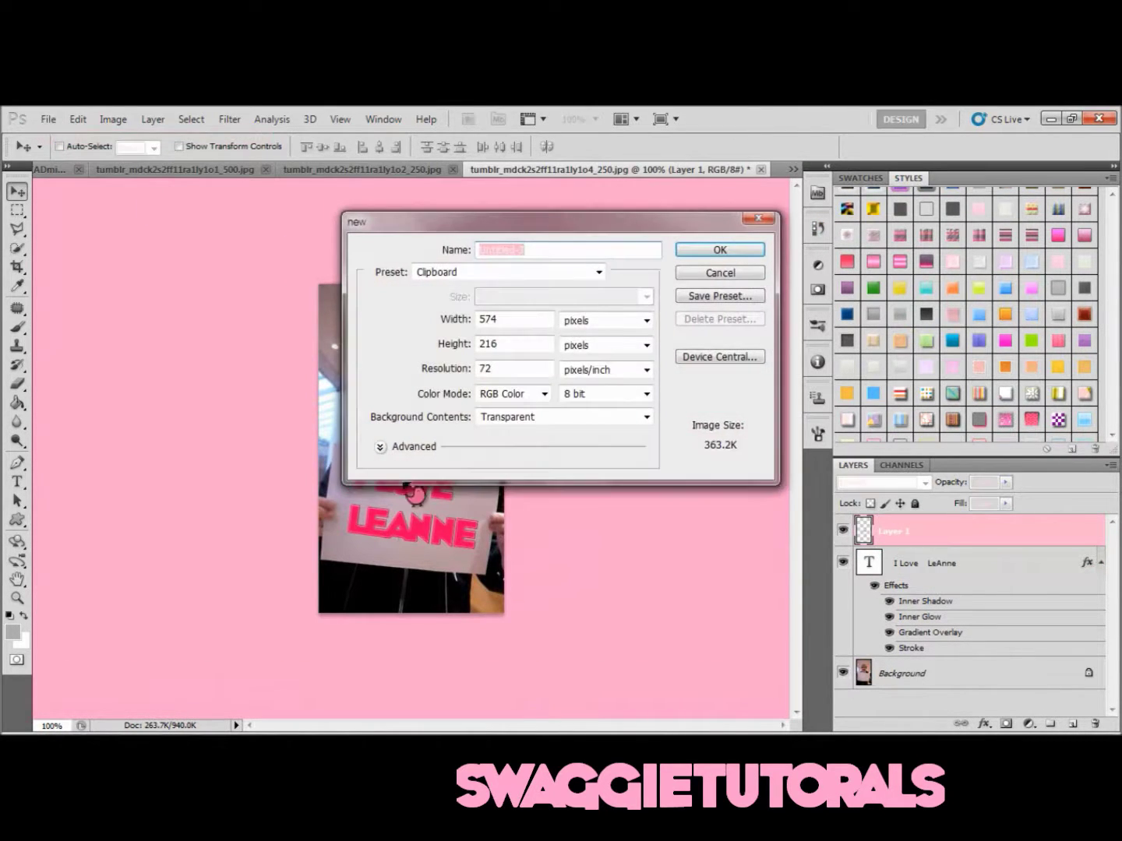
Enter width 550 and height 600 pixels and create the transparent document.
{"action": "double_click", "coordinate": [493, 319]}
{"action": "type", "text": "5"}
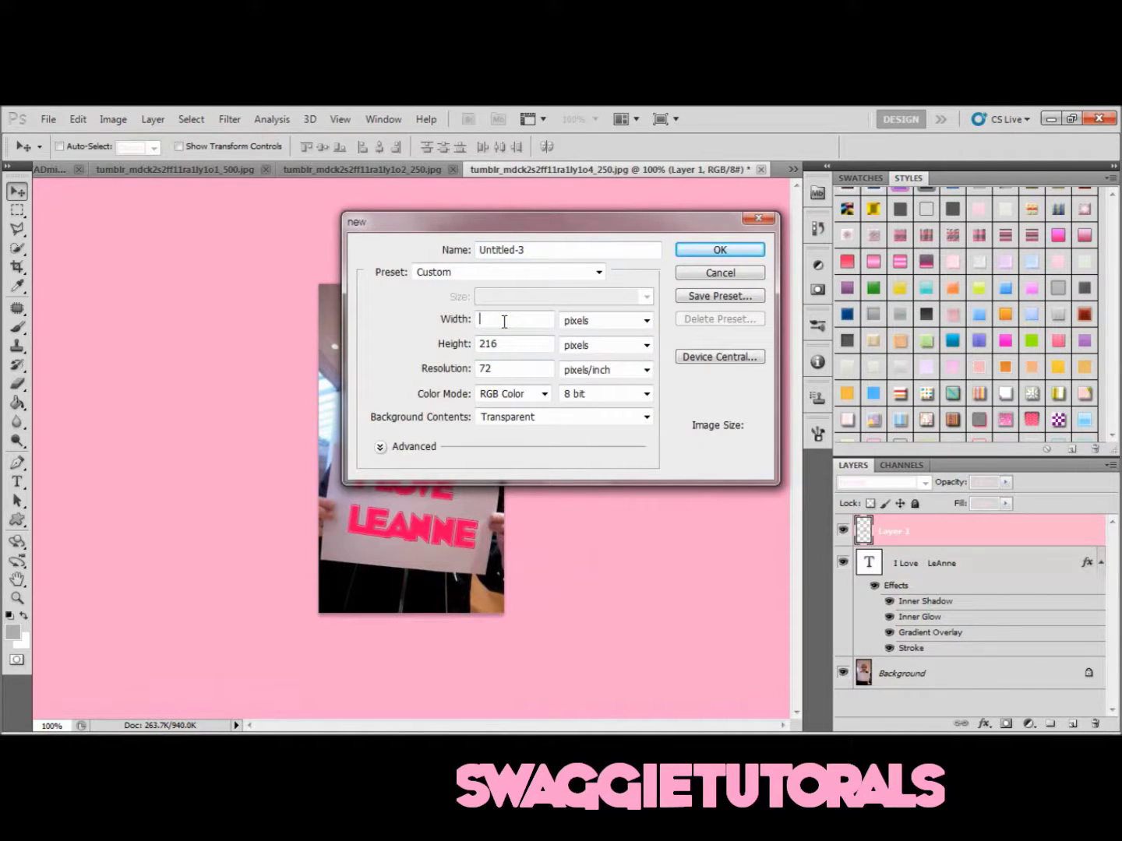
{"action": "type", "text": "500"}
{"action": "left_click", "coordinate": [507, 340]}
{"action": "type", "text": "600"}
{"action": "key", "text": "Return"}
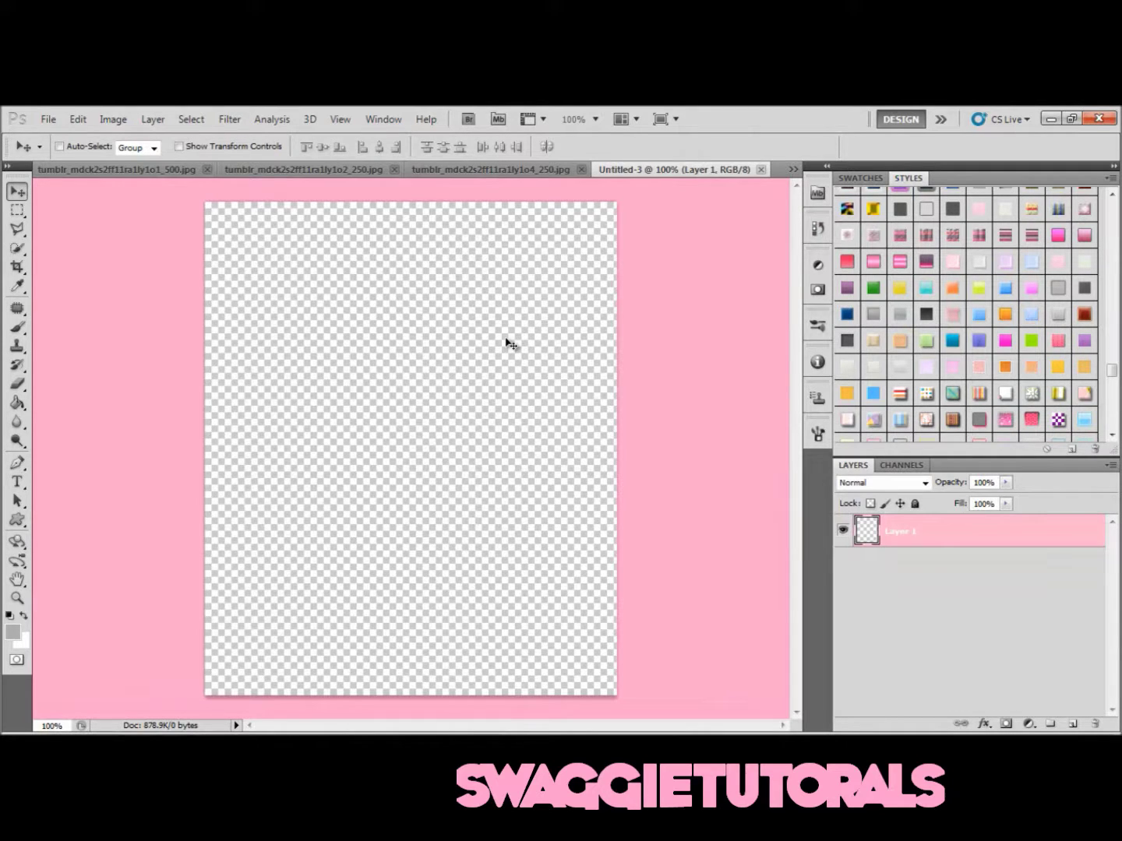
Draw a thin rectangular marquee selection on the canvas.
{"action": "left_click", "coordinate": [18, 382]}
{"action": "left_click_drag", "start_coordinate": [16, 208], "coordinate": [66, 215]}
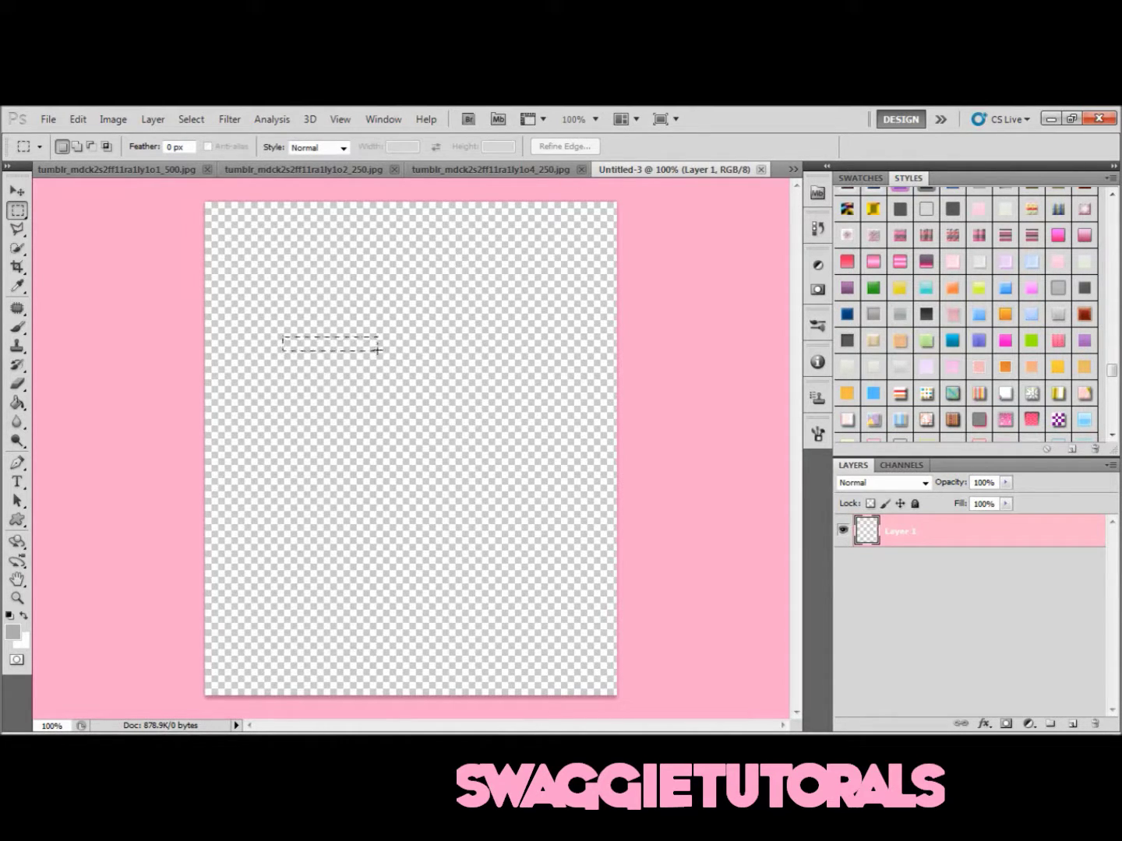
{"action": "left_click_drag", "start_coordinate": [387, 351], "coordinate": [386, 354]}
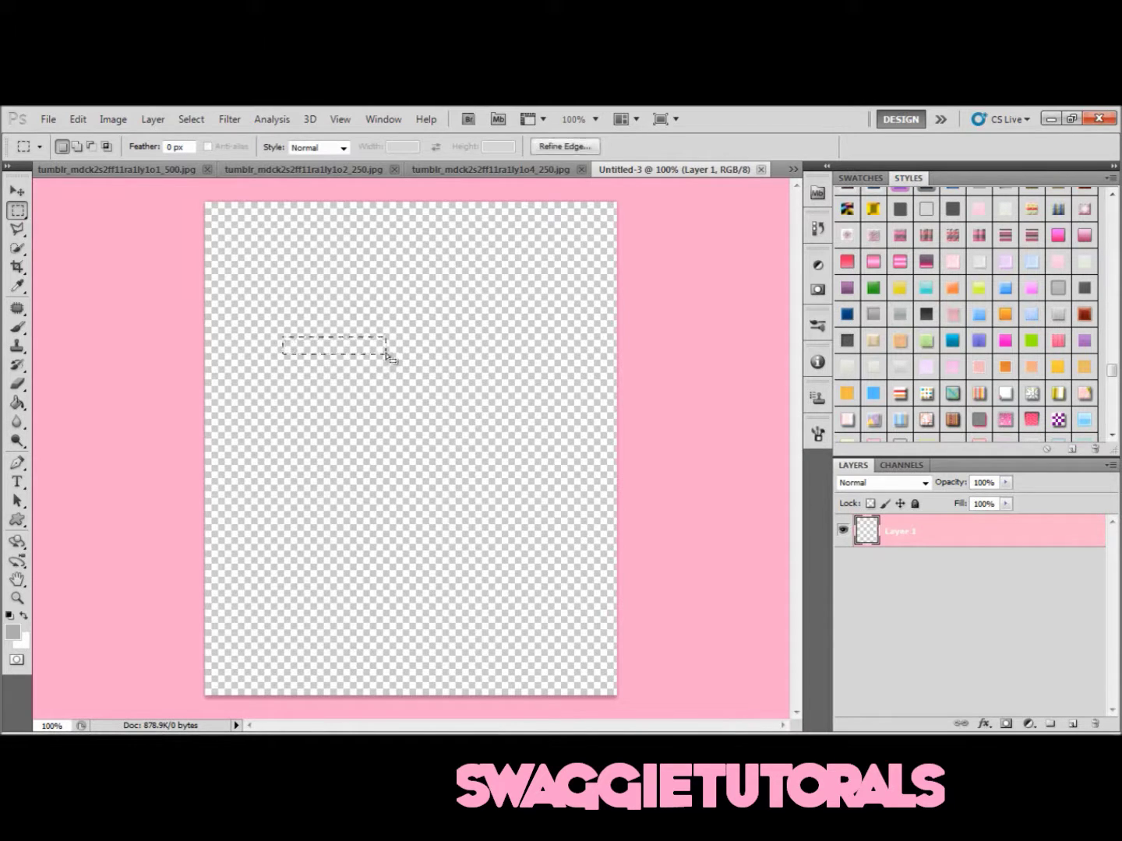
Fill the selection with light blue 93ddff and deselect it.
{"action": "right_click", "coordinate": [294, 353]}
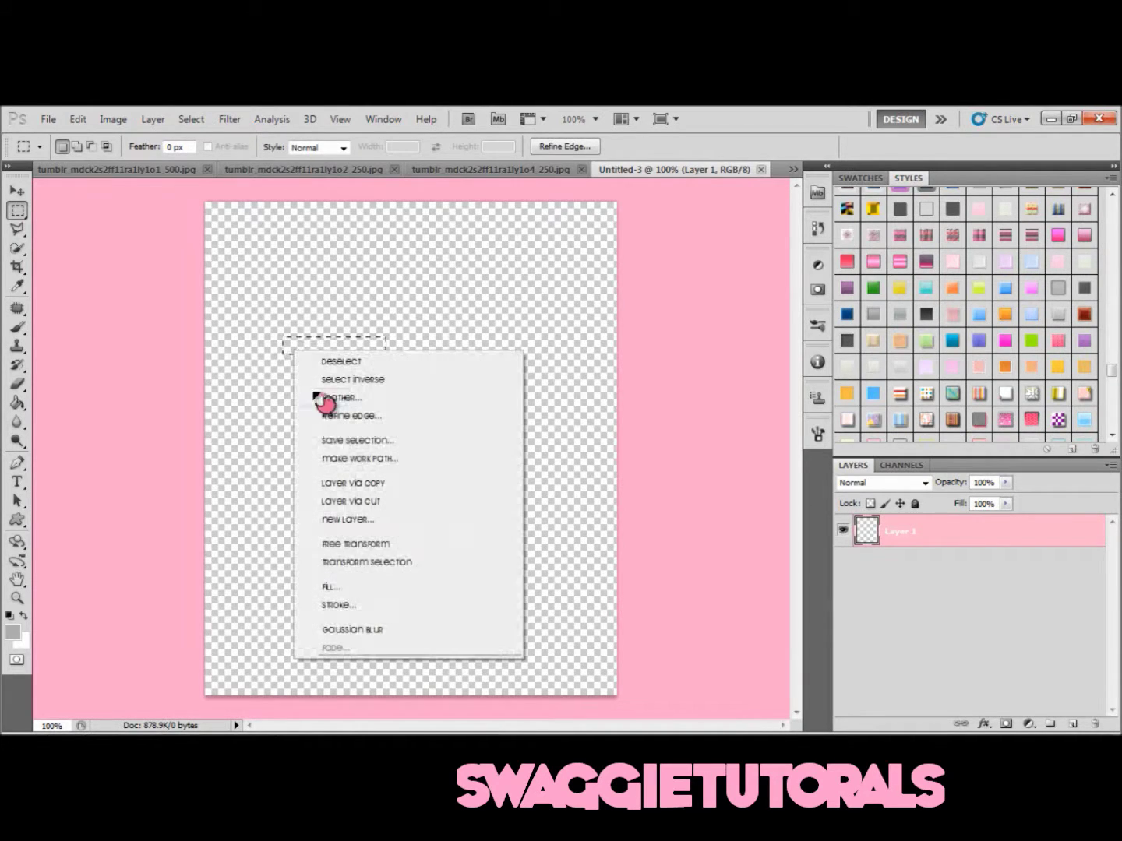
{"action": "left_click", "coordinate": [345, 594]}
{"action": "left_click", "coordinate": [593, 291]}
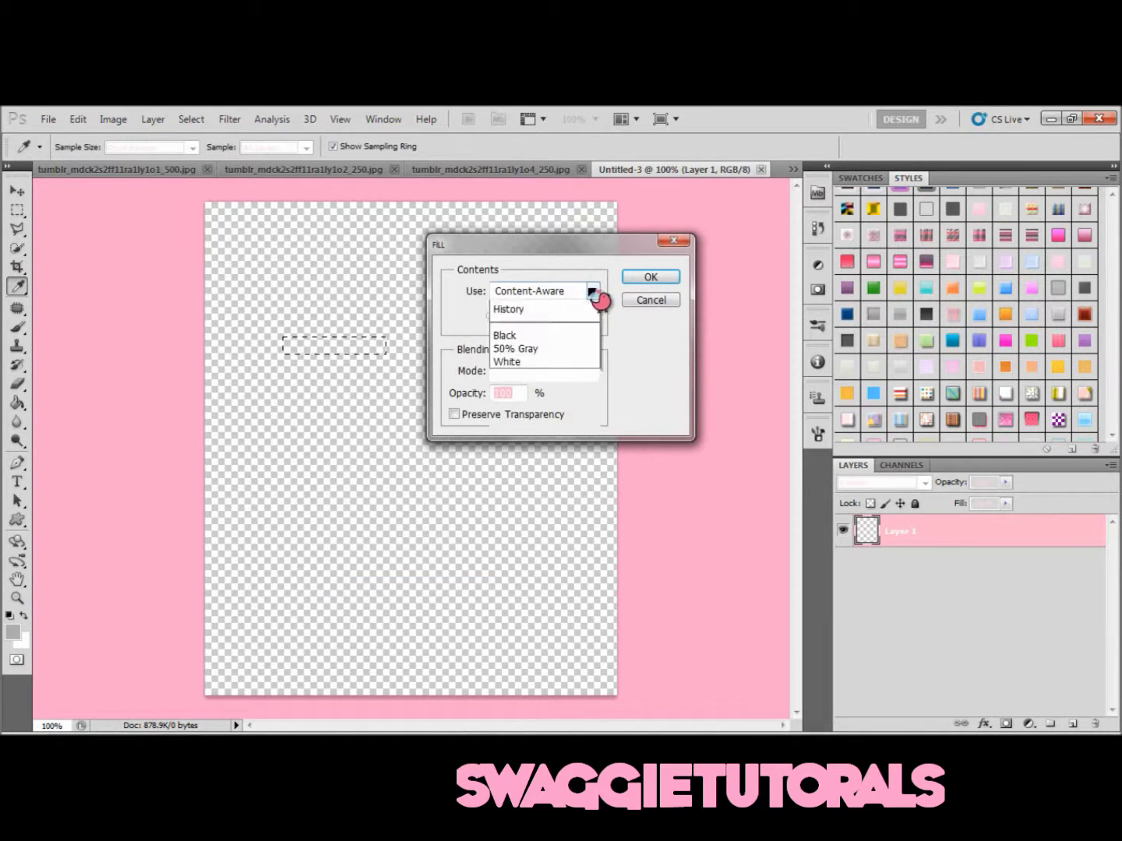
{"action": "left_click", "coordinate": [515, 335]}
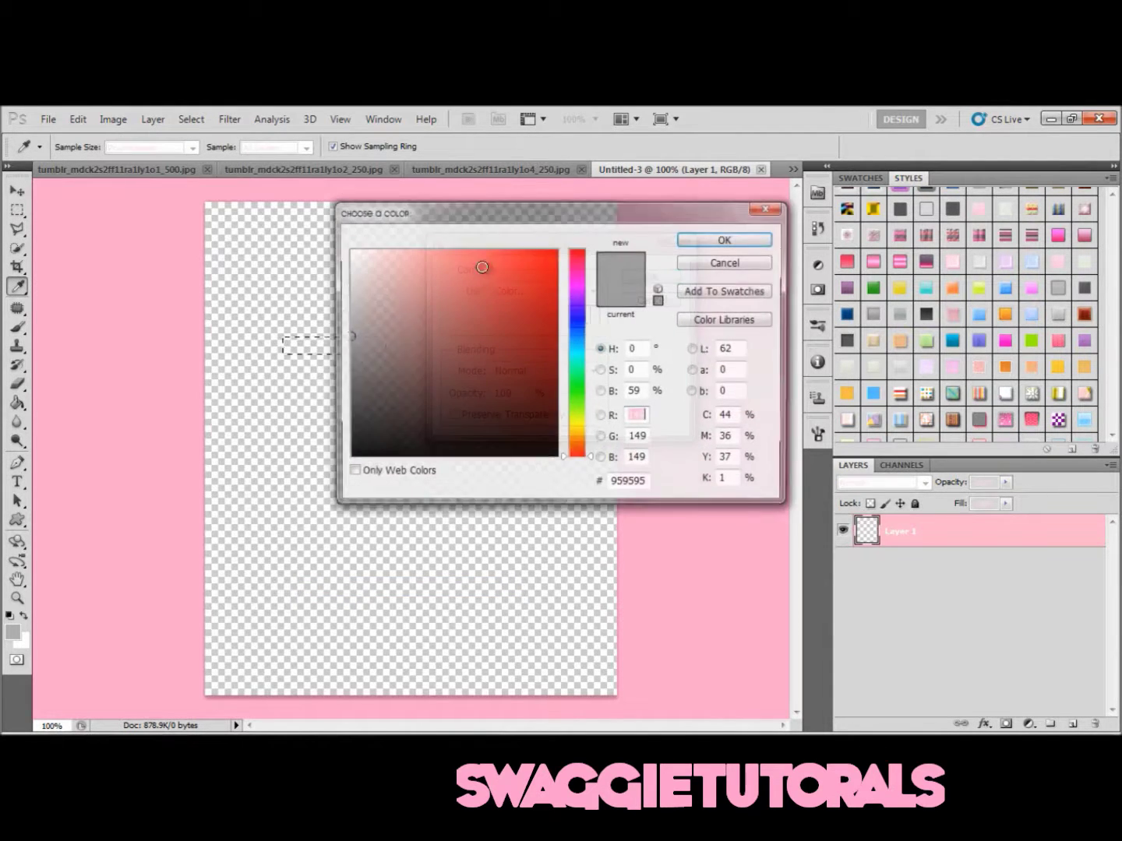
{"action": "mouse_move", "coordinate": [583, 371]}
{"action": "left_mouse_down"}
{"action": "mouse_move", "coordinate": [581, 422]}
{"action": "mouse_move", "coordinate": [586, 304]}
{"action": "mouse_move", "coordinate": [596, 370]}
{"action": "mouse_move", "coordinate": [591, 272]}
{"action": "mouse_move", "coordinate": [591, 340]}
{"action": "mouse_move", "coordinate": [605, 221]}
{"action": "mouse_move", "coordinate": [584, 311]}
{"action": "mouse_move", "coordinate": [584, 432]}
{"action": "mouse_move", "coordinate": [588, 346]}
{"action": "mouse_move", "coordinate": [589, 357]}
{"action": "left_mouse_up"}
{"action": "mouse_move", "coordinate": [409, 253]}
{"action": "left_mouse_down"}
{"action": "mouse_move", "coordinate": [410, 206]}
{"action": "mouse_move", "coordinate": [440, 204]}
{"action": "left_mouse_up"}
{"action": "left_click", "coordinate": [715, 241]}
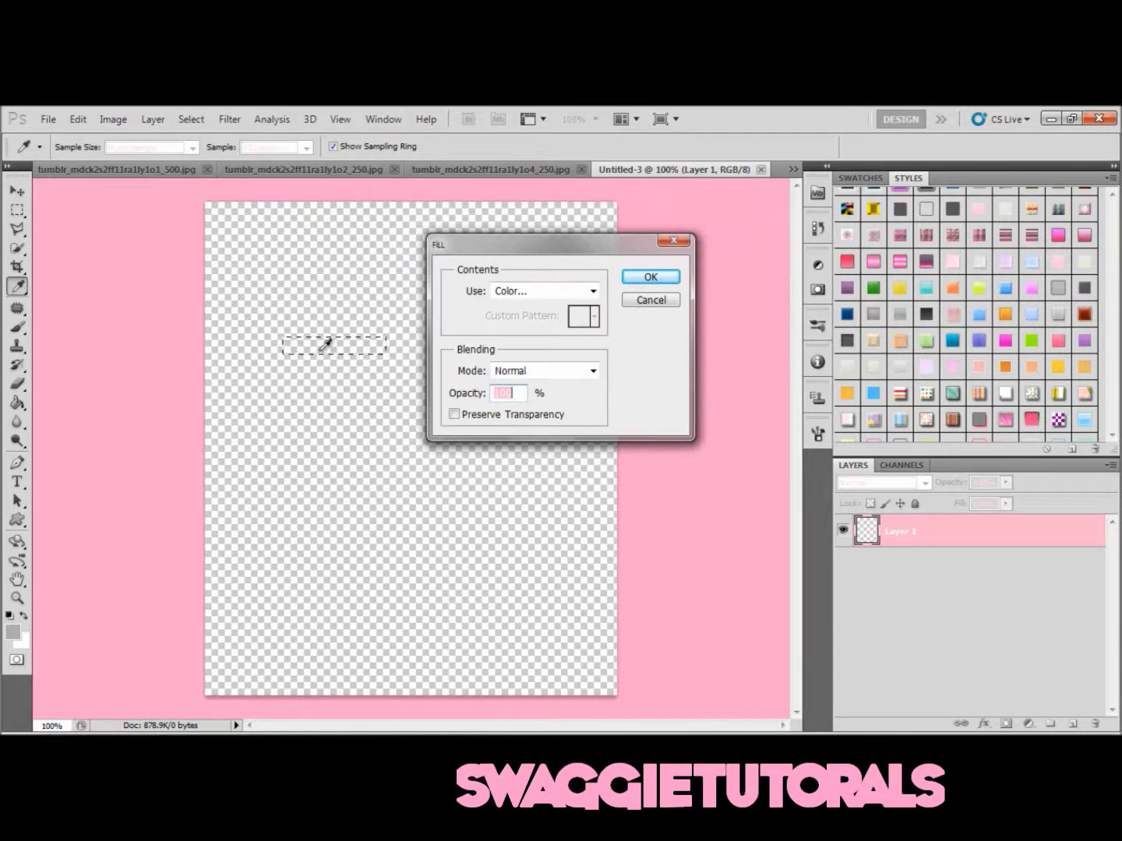
{"action": "left_click", "coordinate": [653, 279]}
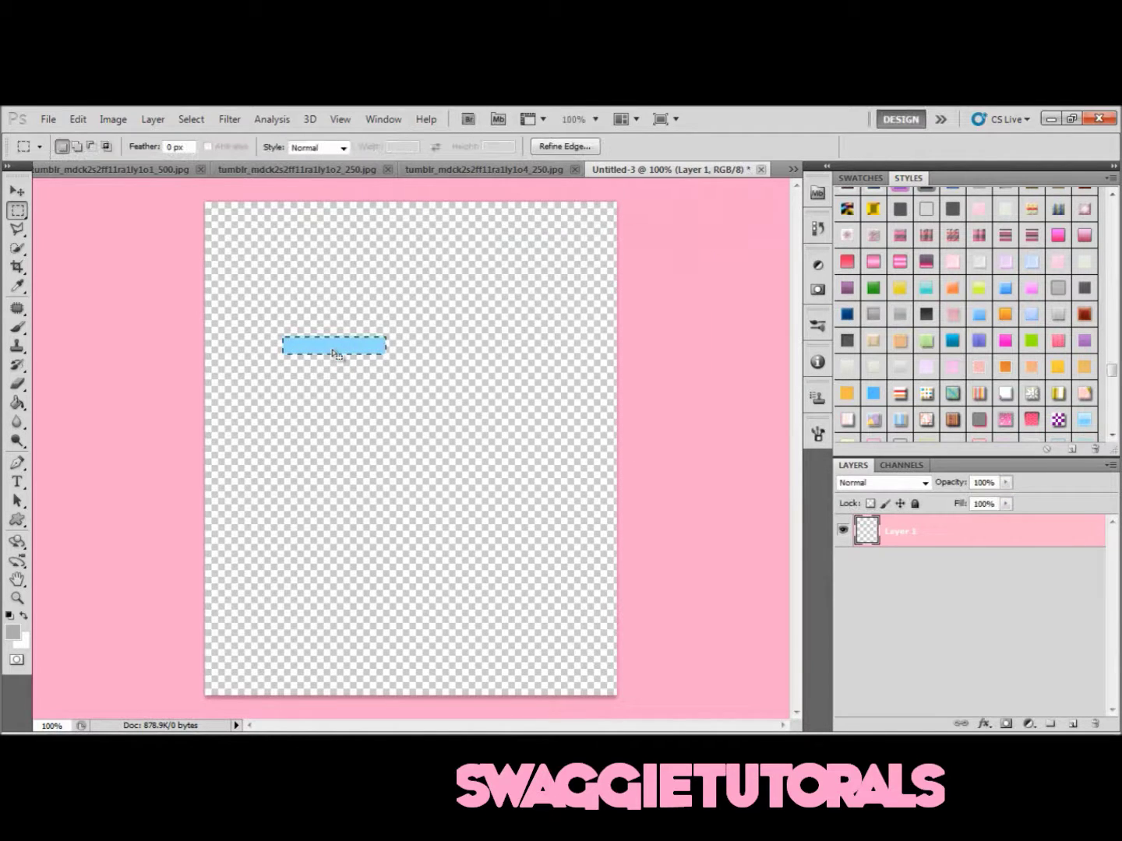
{"action": "key", "text": "ctrl+d"}
Fill a small elliptical selection at the bar's right end with the light blue.
{"action": "left_click", "coordinate": [19, 218]}
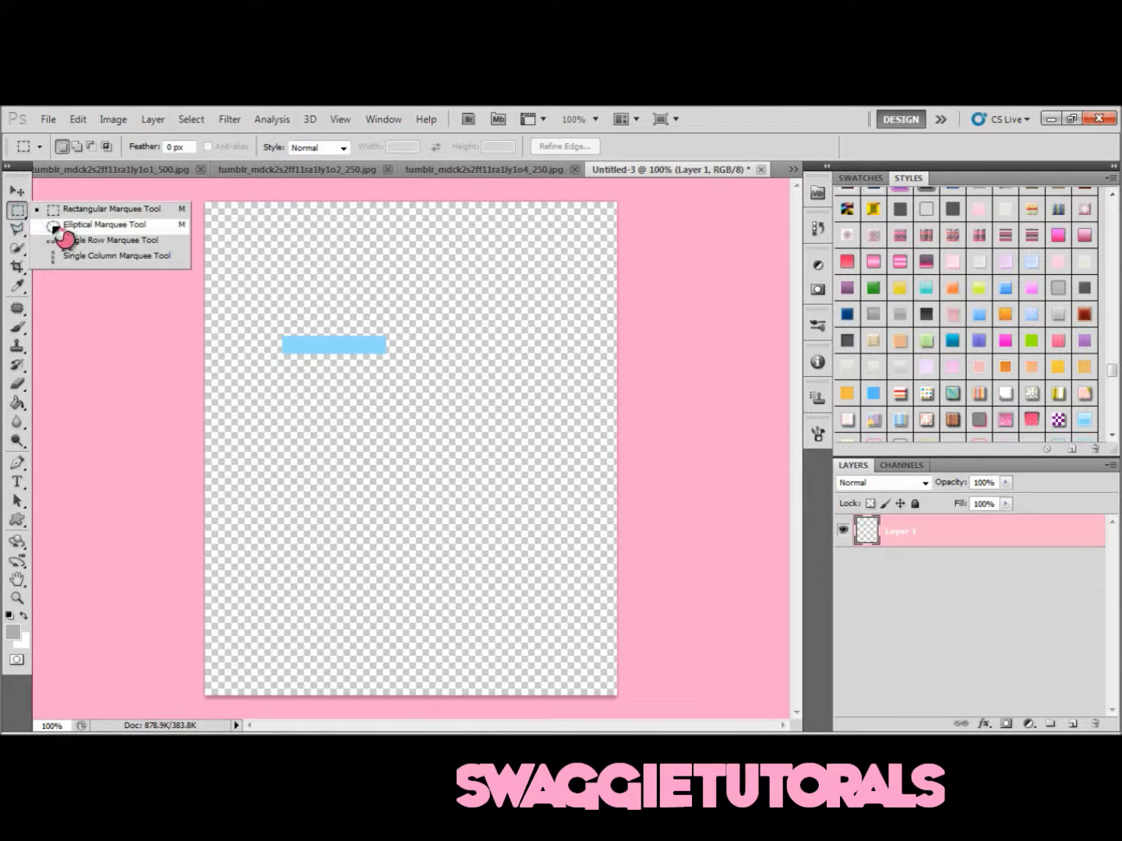
{"action": "left_click", "coordinate": [57, 228]}
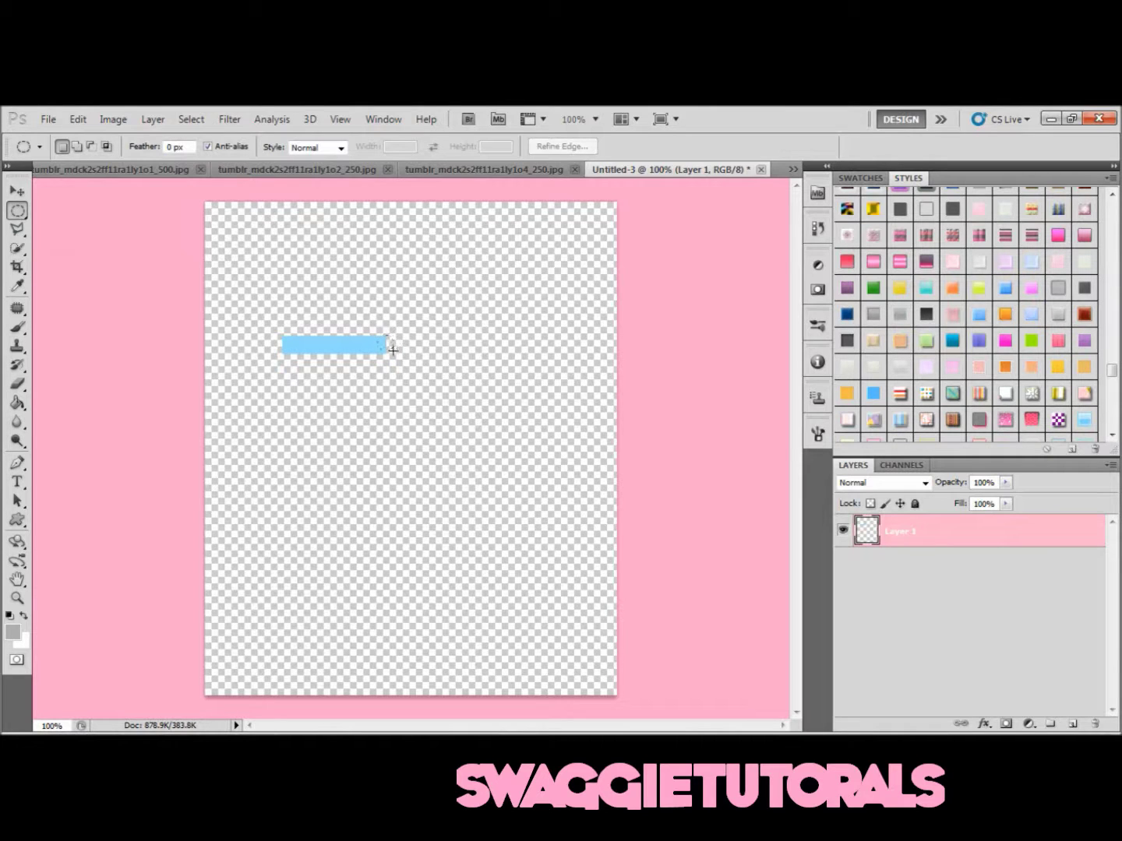
{"action": "left_click_drag", "start_coordinate": [395, 351], "coordinate": [394, 351]}
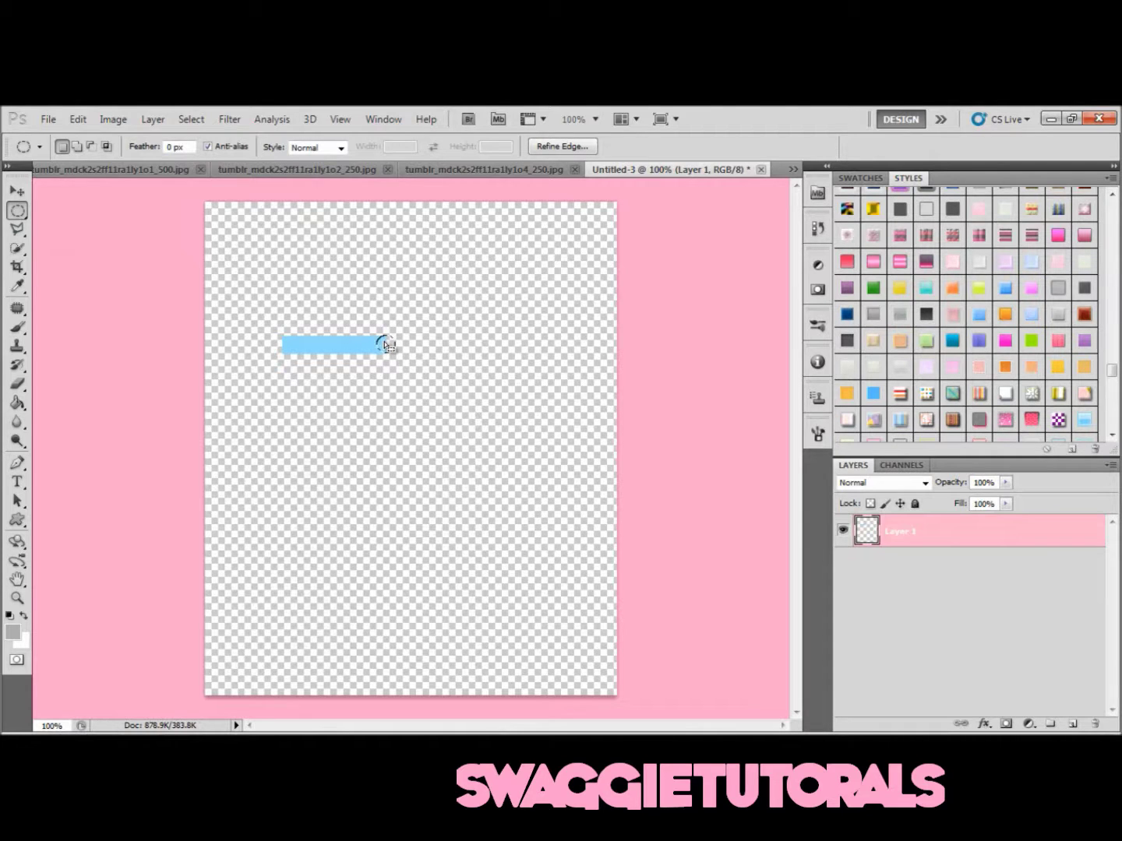
{"action": "right_click", "coordinate": [385, 342]}
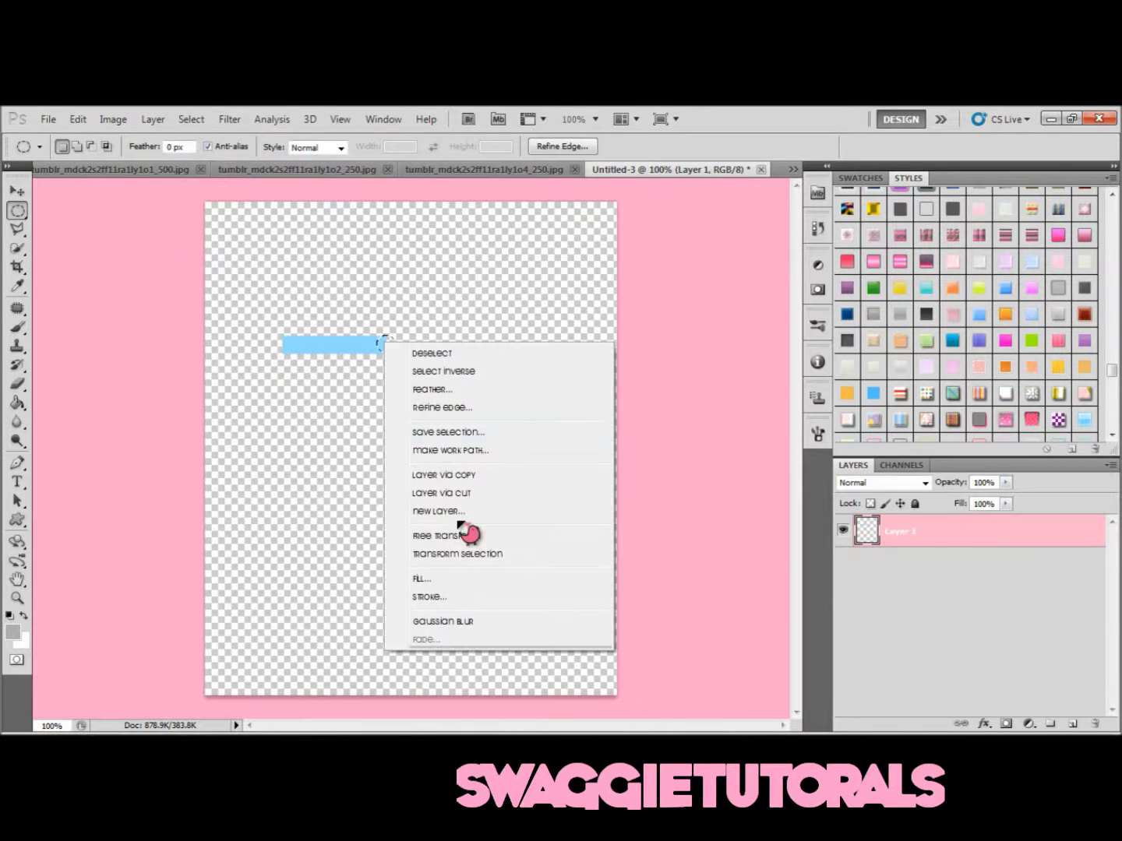
{"action": "left_click", "coordinate": [434, 579]}
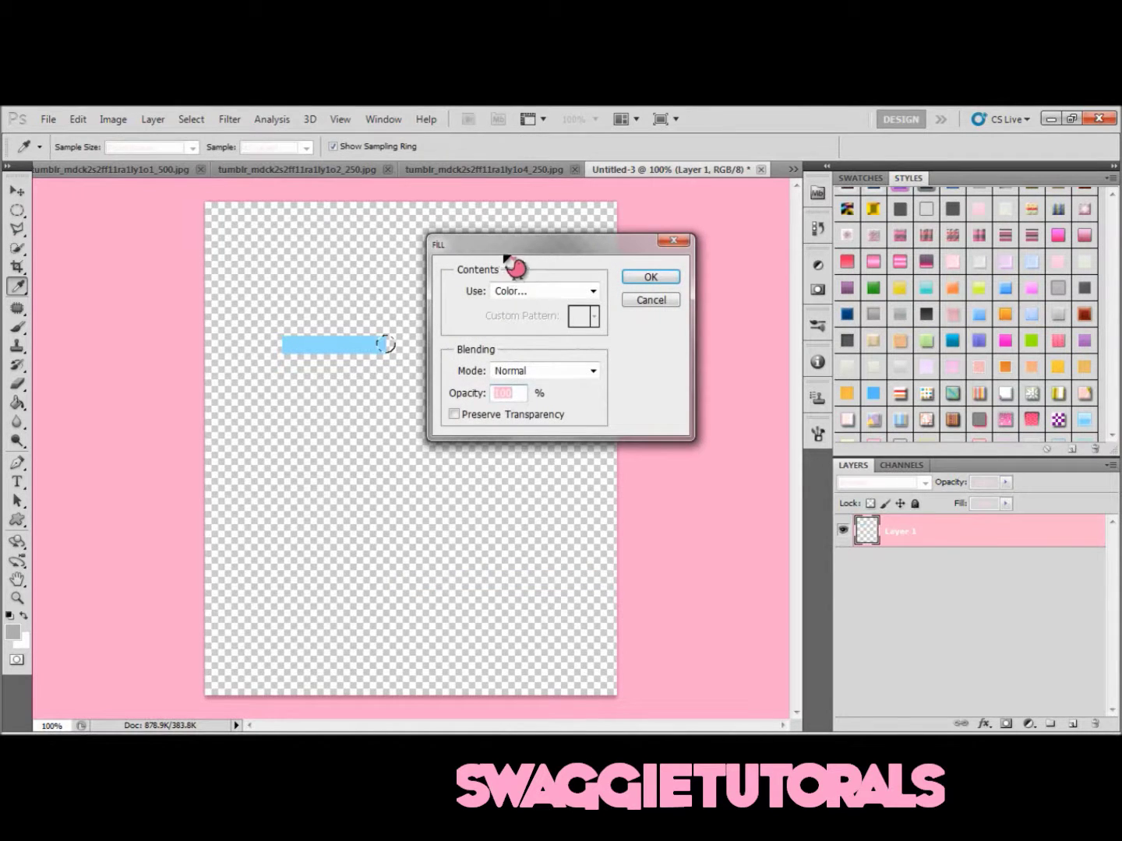
{"action": "left_click", "coordinate": [544, 292]}
{"action": "left_click", "coordinate": [538, 333]}
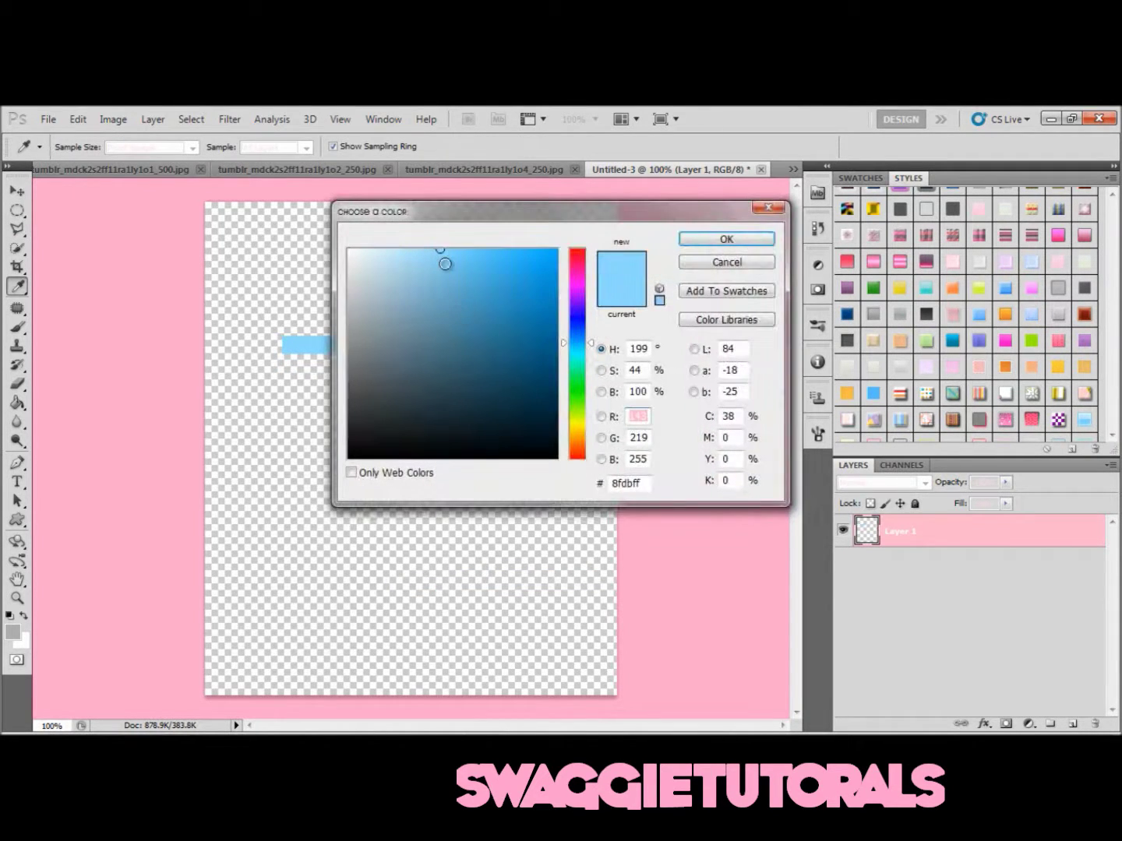
{"action": "left_click", "coordinate": [704, 241]}
{"action": "left_click", "coordinate": [655, 273]}
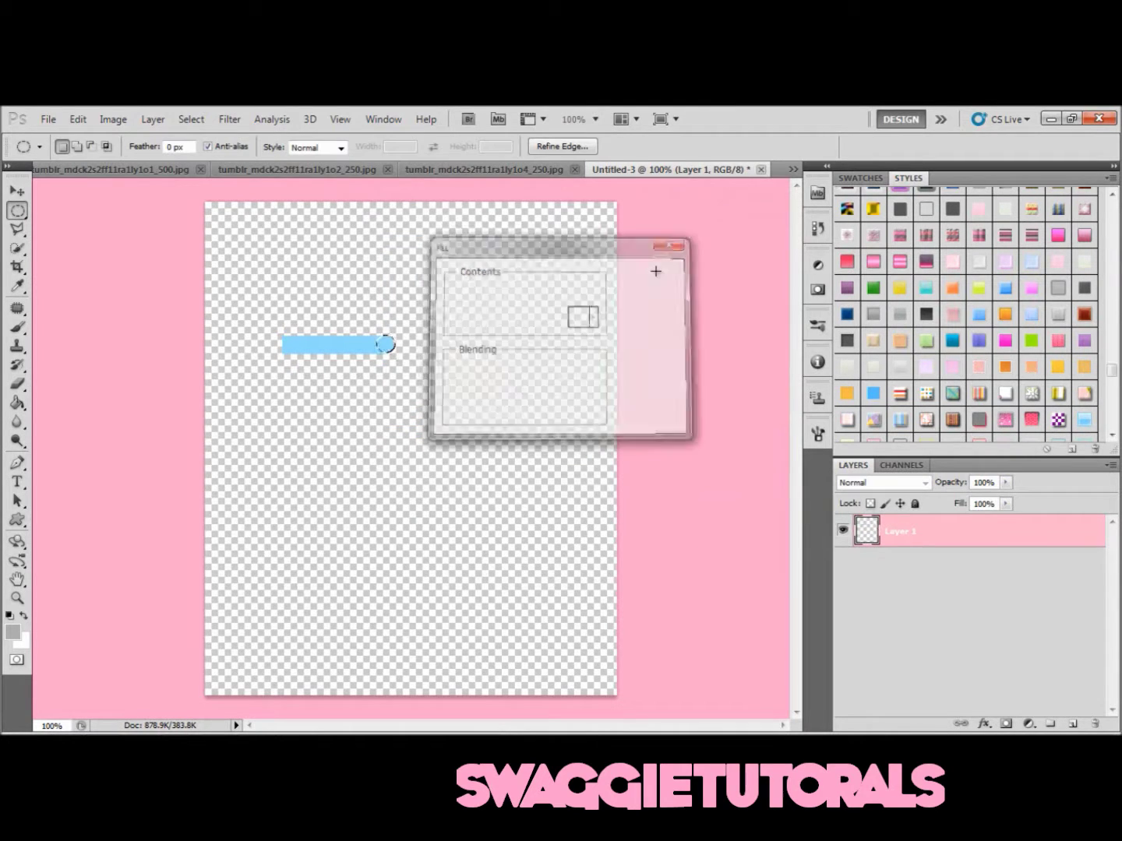
{"action": "left_click", "coordinate": [707, 372]}
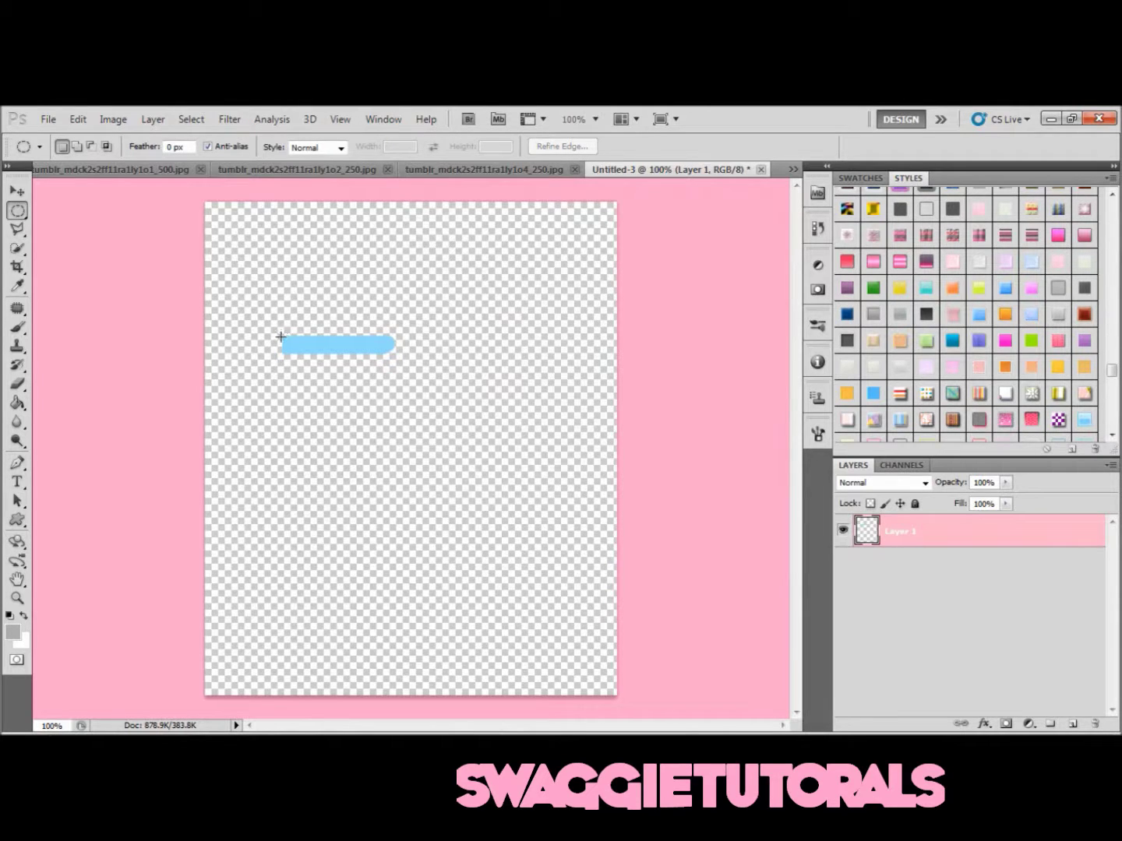
Step backward twice to remove the circle fill and deselect.
{"action": "left_click", "coordinate": [79, 119]}
{"action": "left_click", "coordinate": [126, 169]}
{"action": "left_click", "coordinate": [78, 119]}
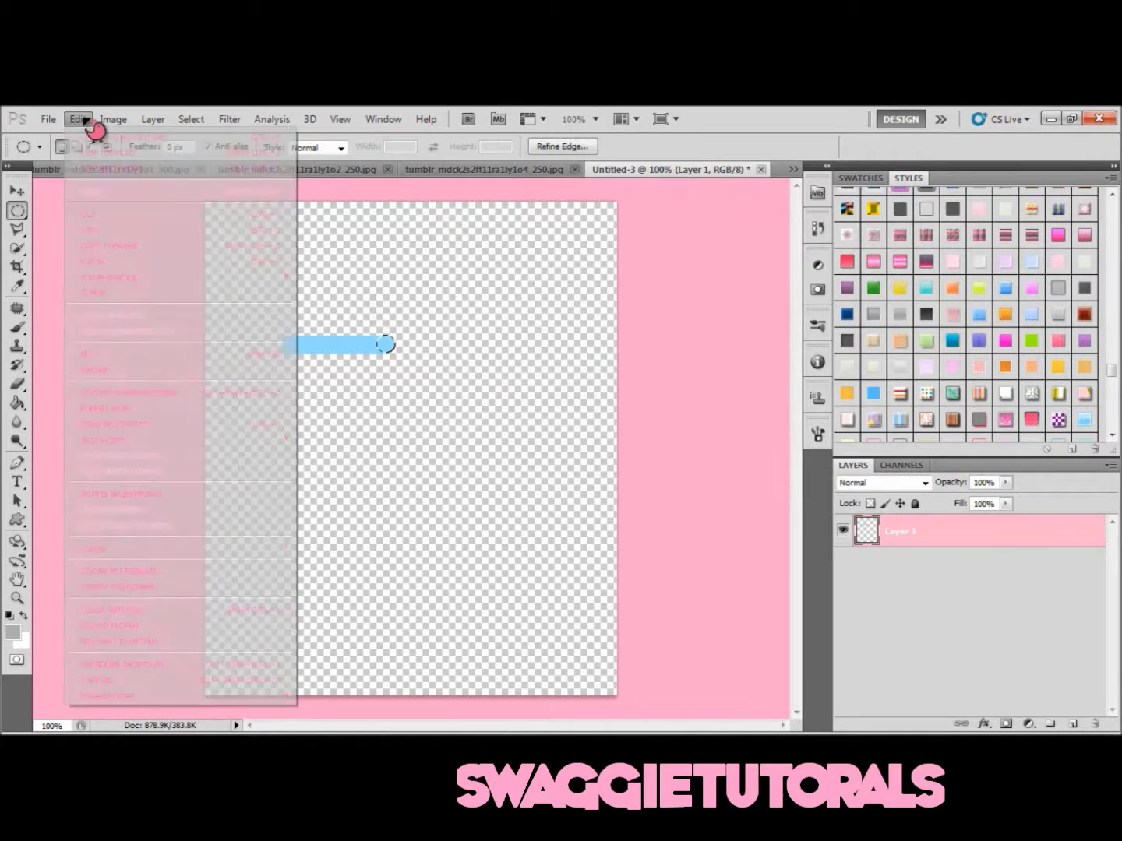
{"action": "left_click", "coordinate": [129, 172]}
{"action": "left_click", "coordinate": [94, 294]}
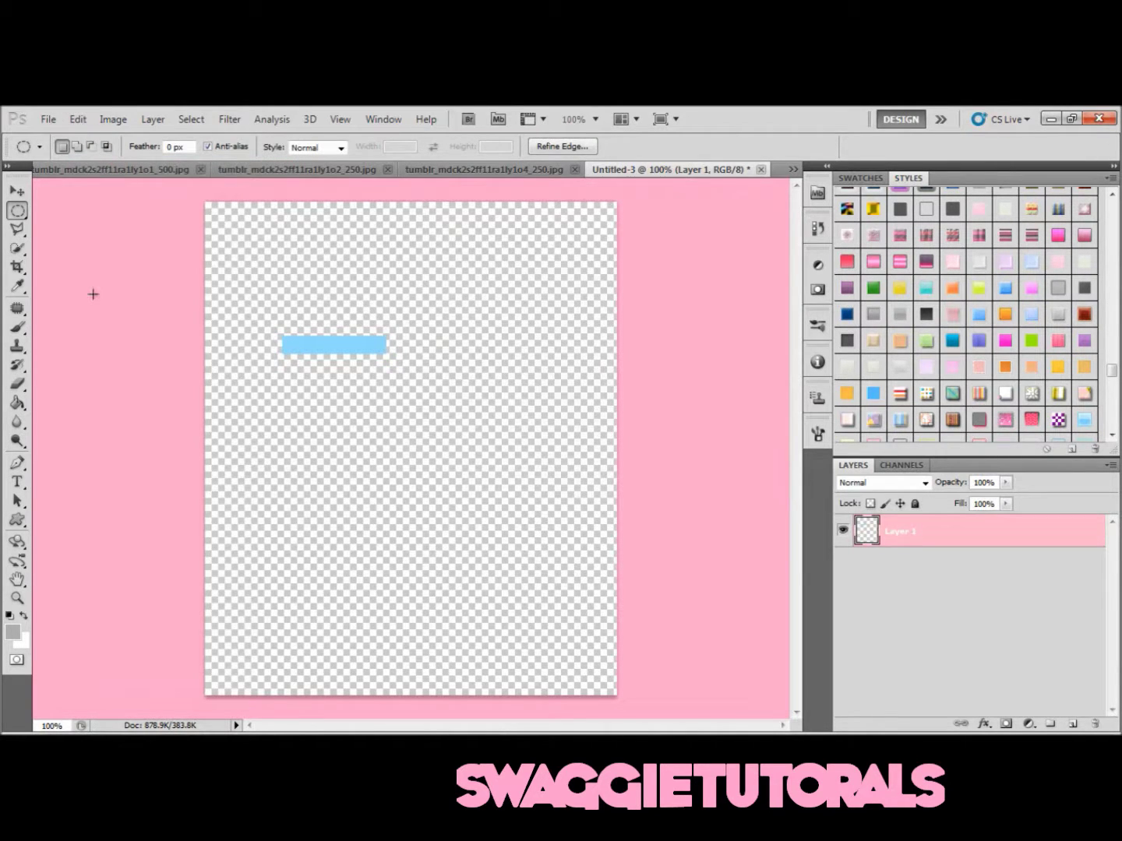
On a new layer, fill a small circle at the bar's right end with light blue.
{"action": "left_click", "coordinate": [1072, 724]}
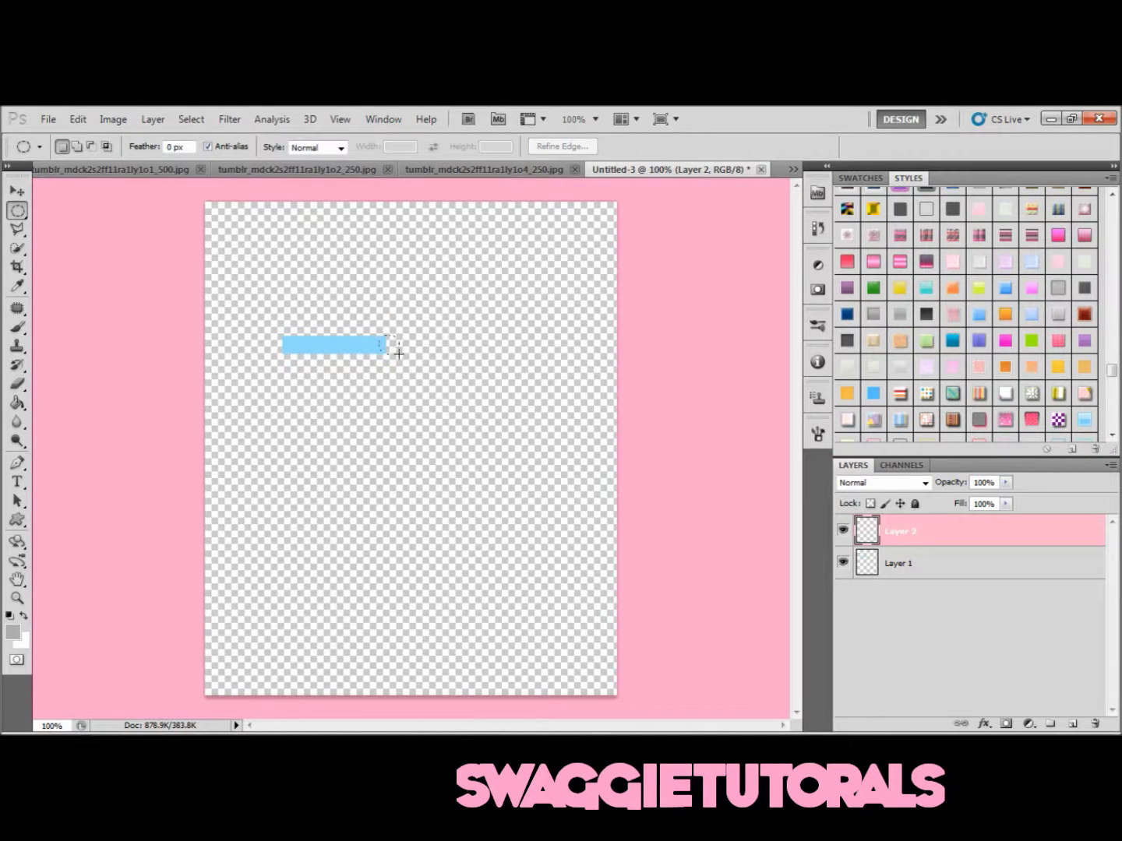
{"action": "left_click_drag", "start_coordinate": [386, 337], "coordinate": [398, 353]}
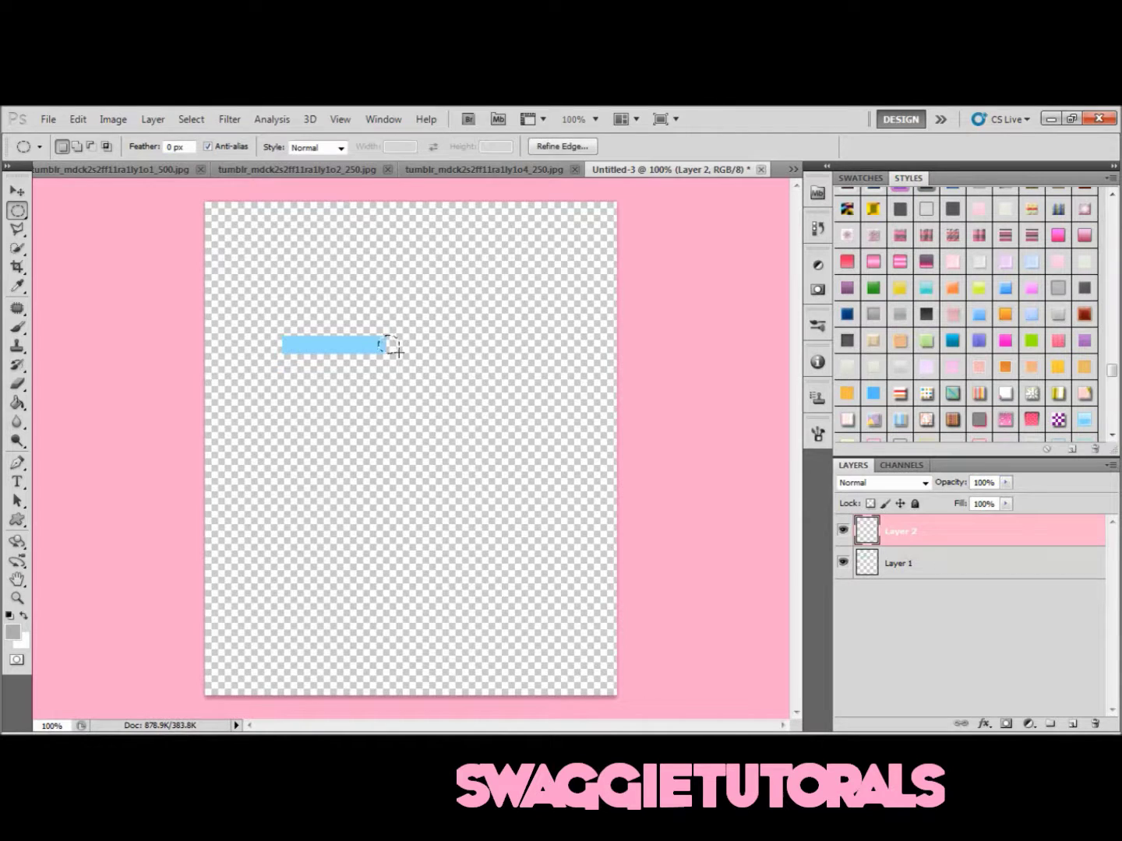
{"action": "right_click", "coordinate": [394, 348]}
{"action": "left_click", "coordinate": [423, 585]}
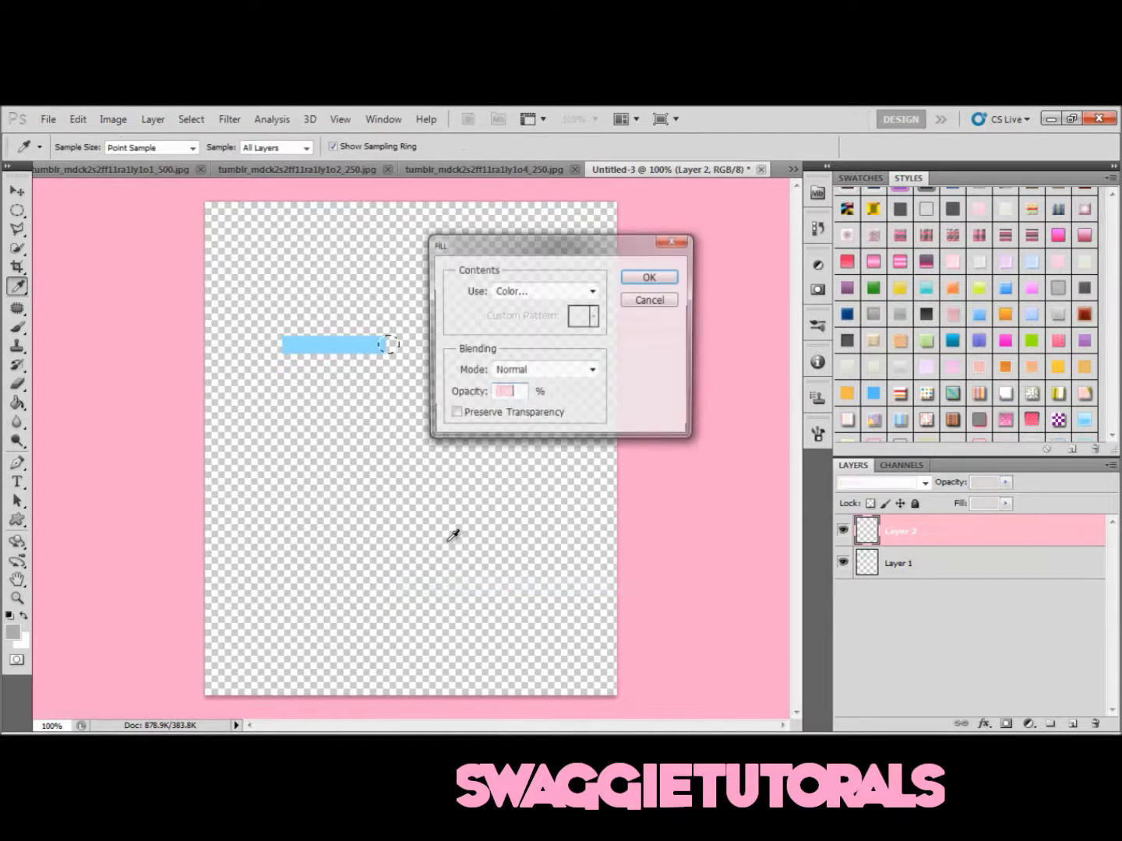
{"action": "left_click", "coordinate": [585, 297]}
{"action": "left_click", "coordinate": [538, 333]}
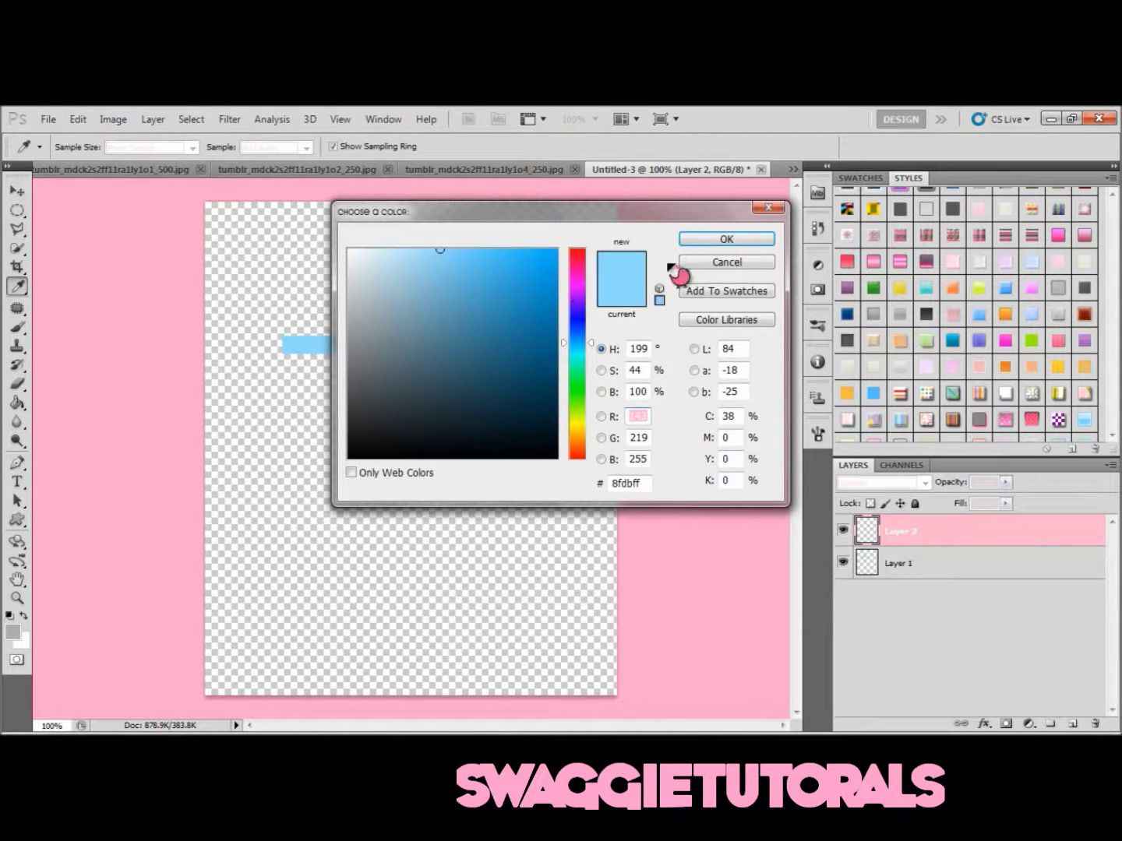
{"action": "left_click", "coordinate": [715, 246]}
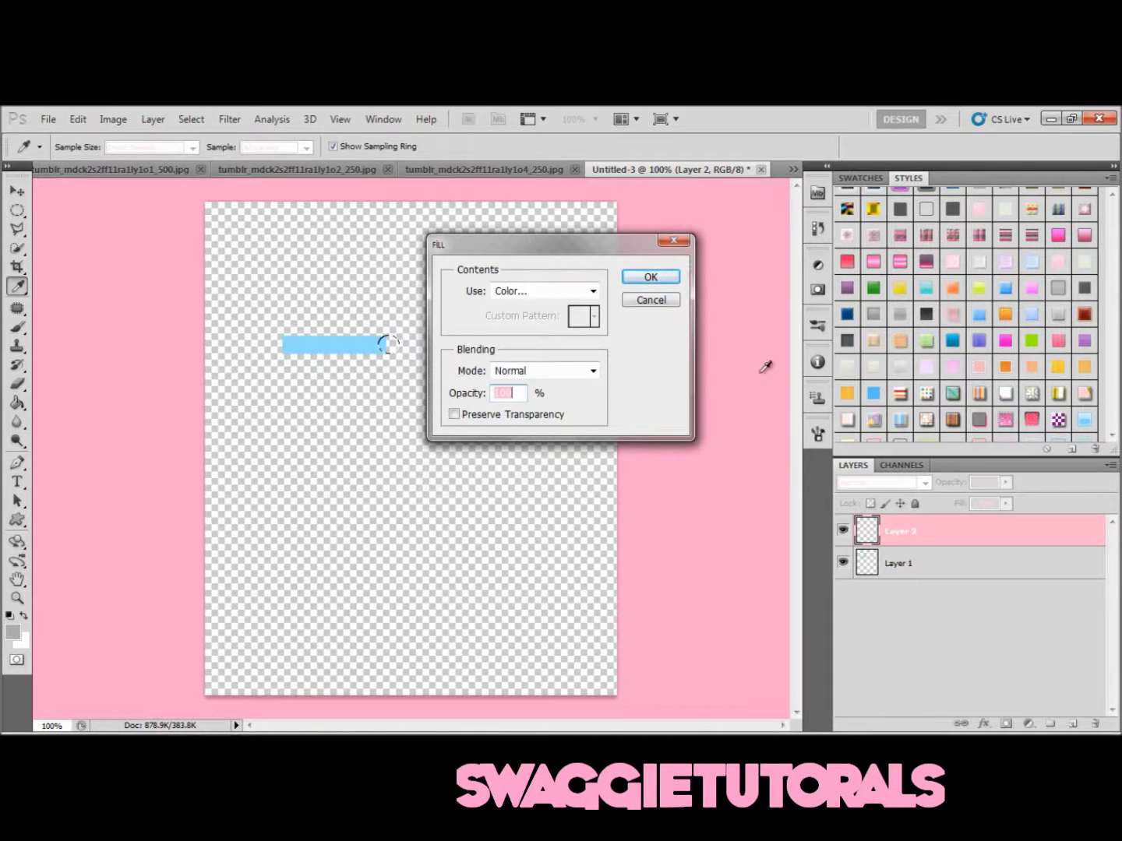
{"action": "left_click", "coordinate": [651, 279]}
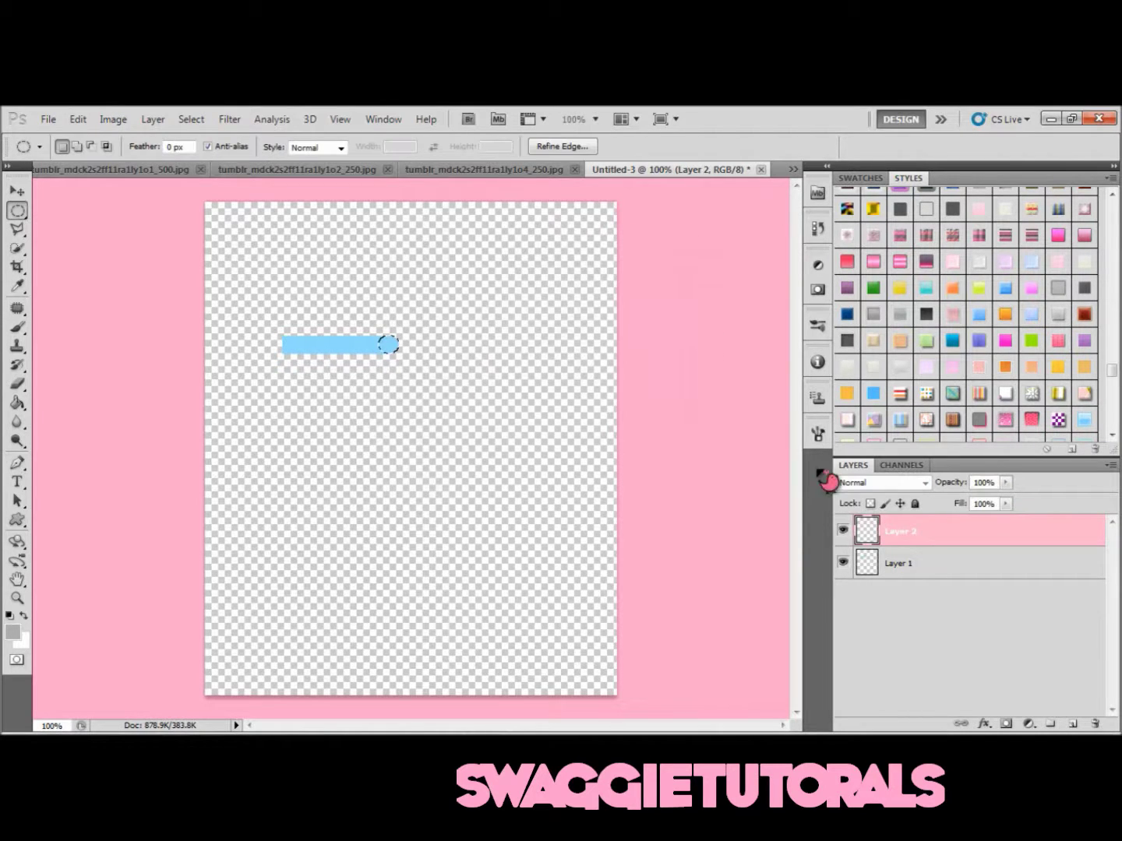
Duplicate Layer 2 as Layer 2 copy.
{"action": "right_click", "coordinate": [895, 529]}
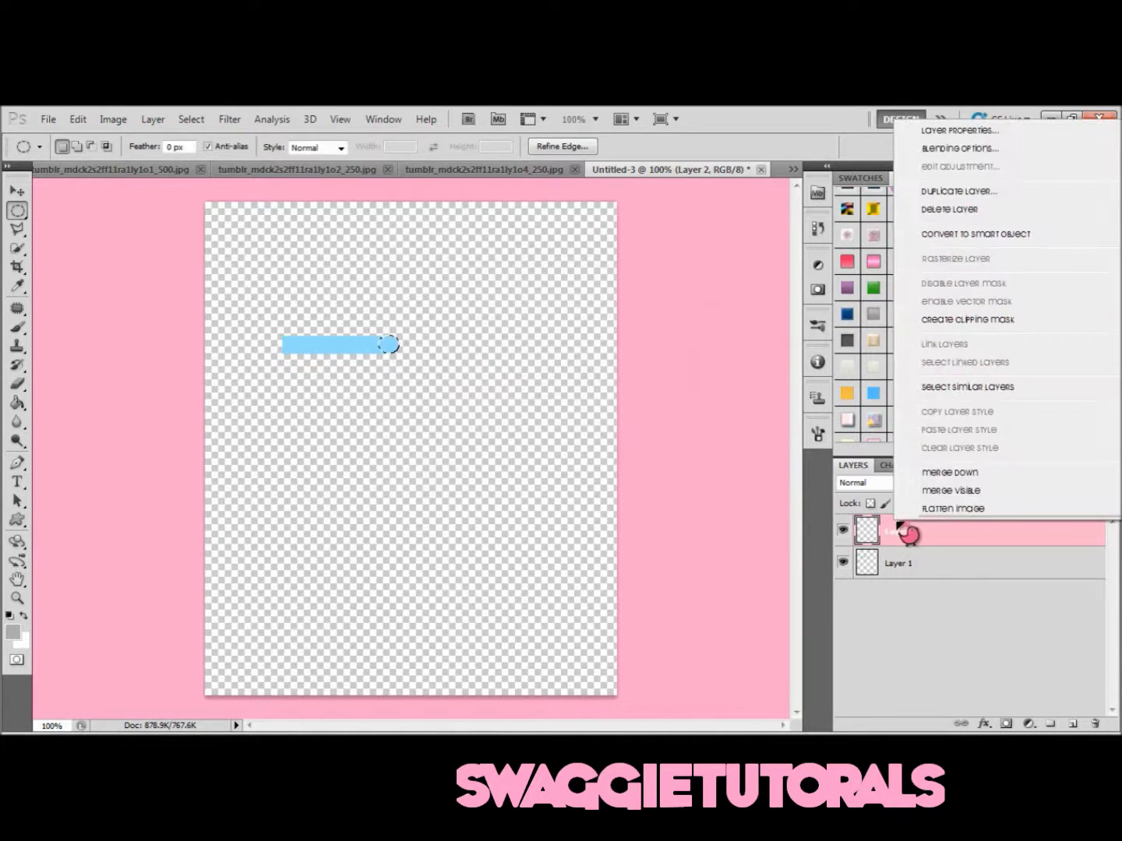
{"action": "left_click", "coordinate": [928, 204]}
{"action": "left_click", "coordinate": [690, 290]}
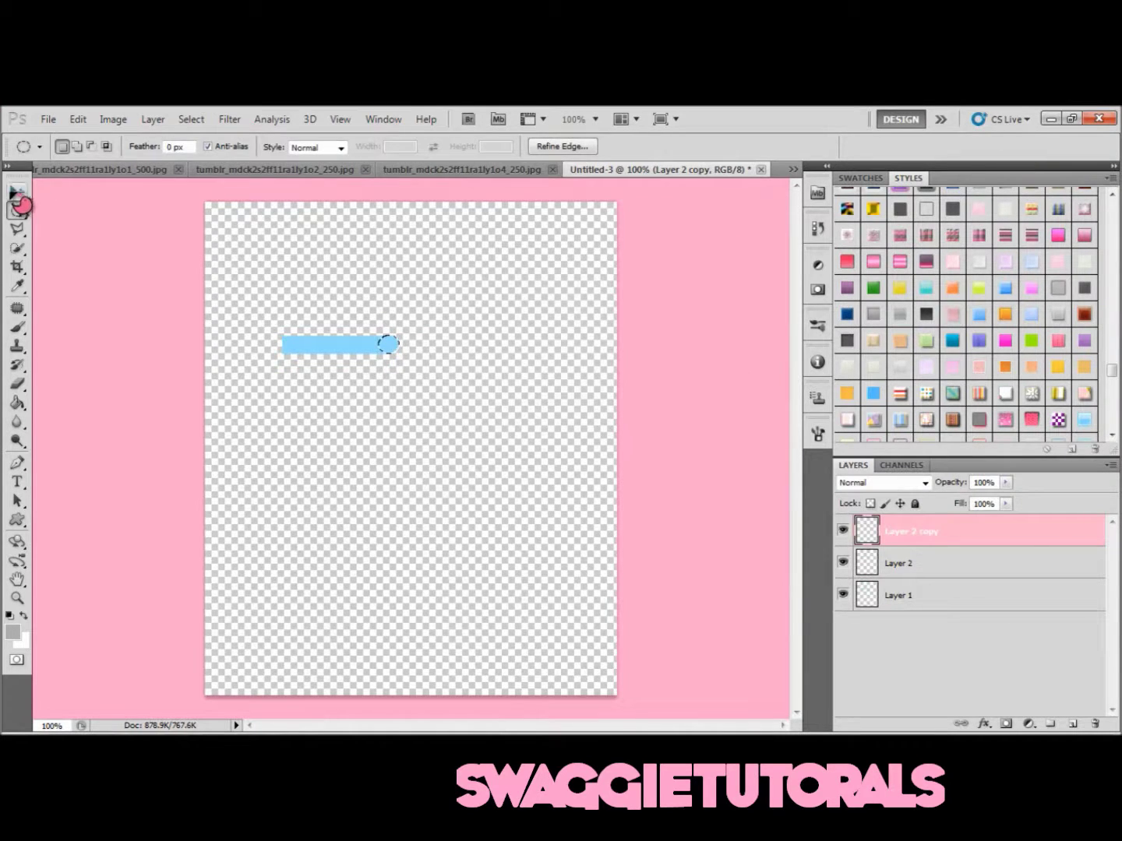
{"action": "left_click", "coordinate": [17, 191]}
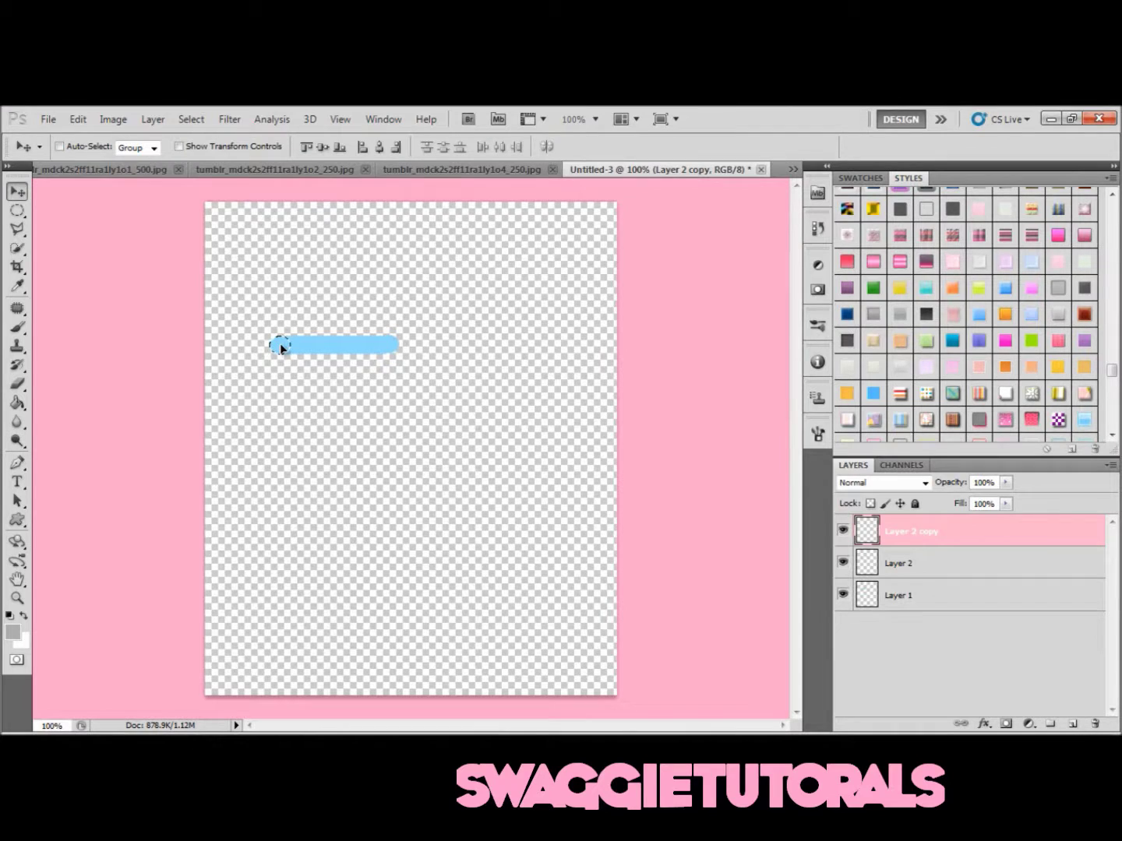
Select Layer 2 copy and attempt a lasso selection, dismissing the no-pixels warning.
{"action": "left_click", "coordinate": [919, 558]}
{"action": "left_click", "coordinate": [908, 538]}
{"action": "left_click", "coordinate": [18, 249]}
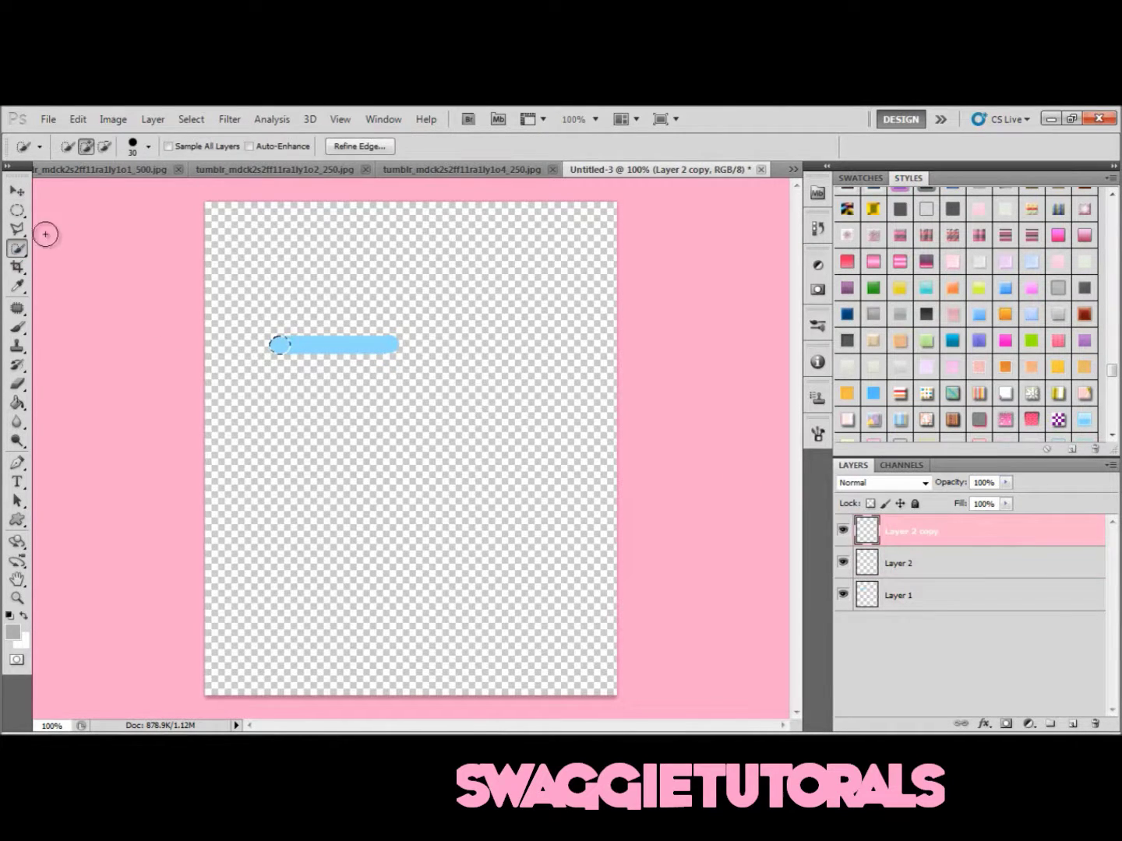
{"action": "left_click", "coordinate": [18, 229]}
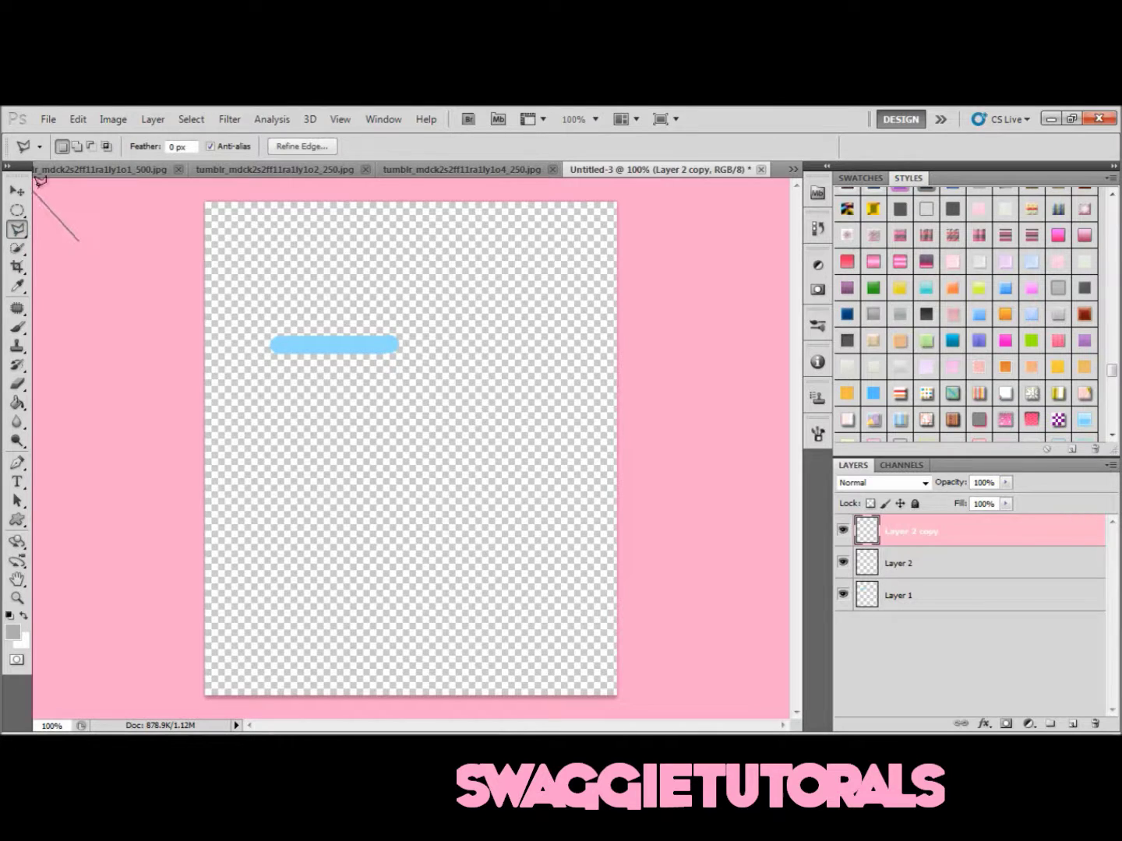
{"action": "double_click", "coordinate": [105, 229]}
{"action": "left_click", "coordinate": [556, 349]}
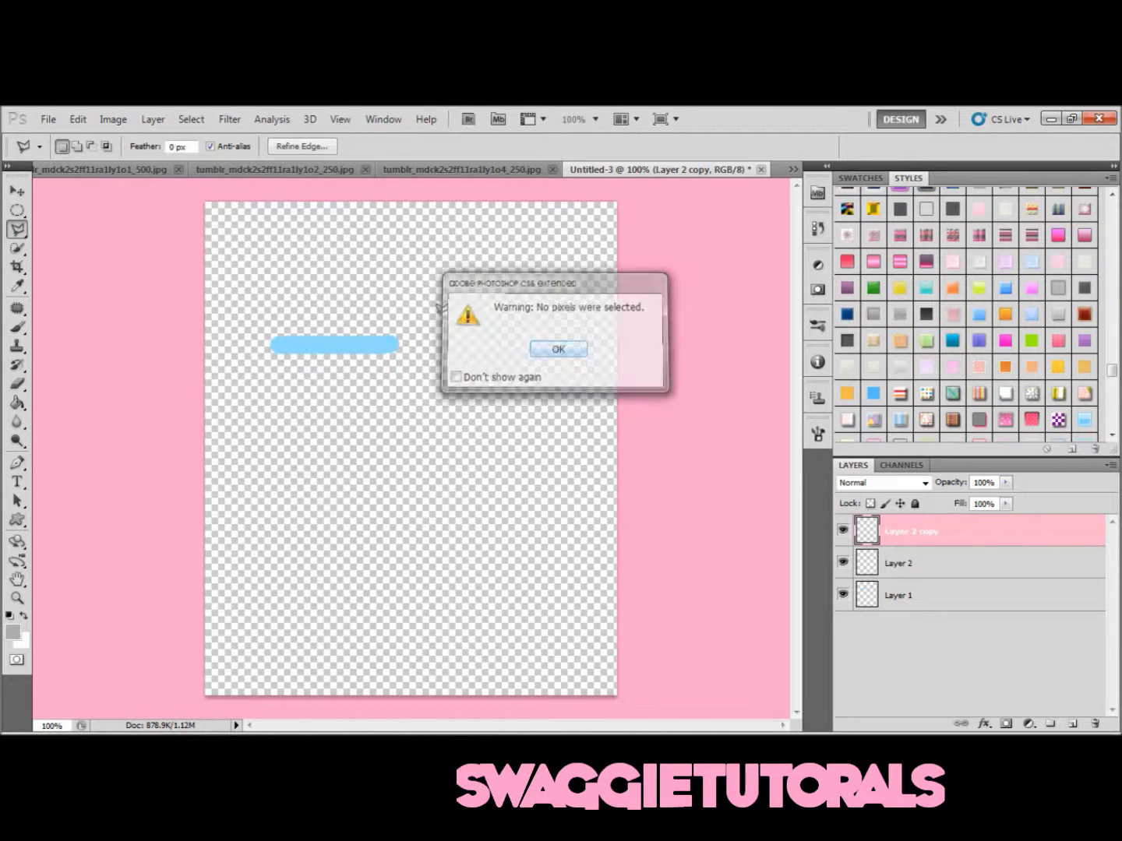
{"action": "left_click", "coordinate": [17, 191]}
Select Layer 1, Layer 2 and Layer 2 copy and merge them with Ctrl+E.
{"action": "left_click", "coordinate": [865, 565]}
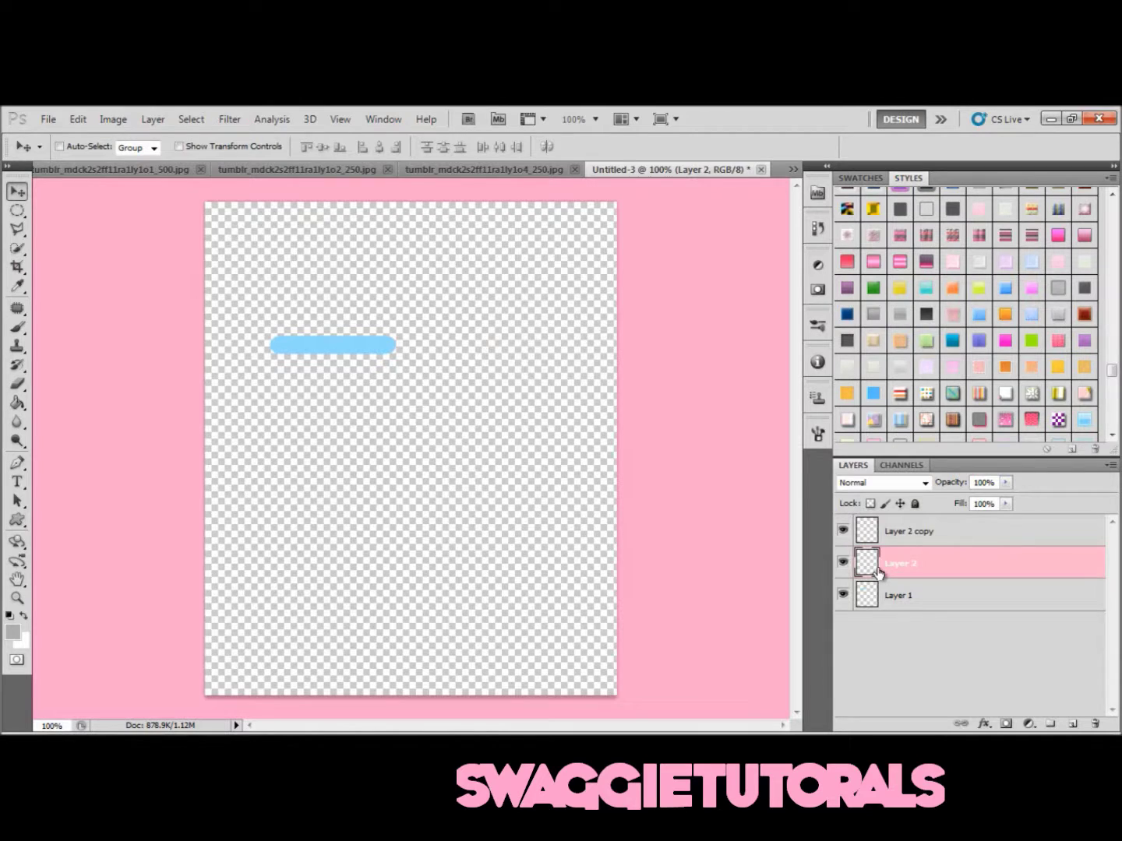
{"action": "left_click", "coordinate": [927, 537]}
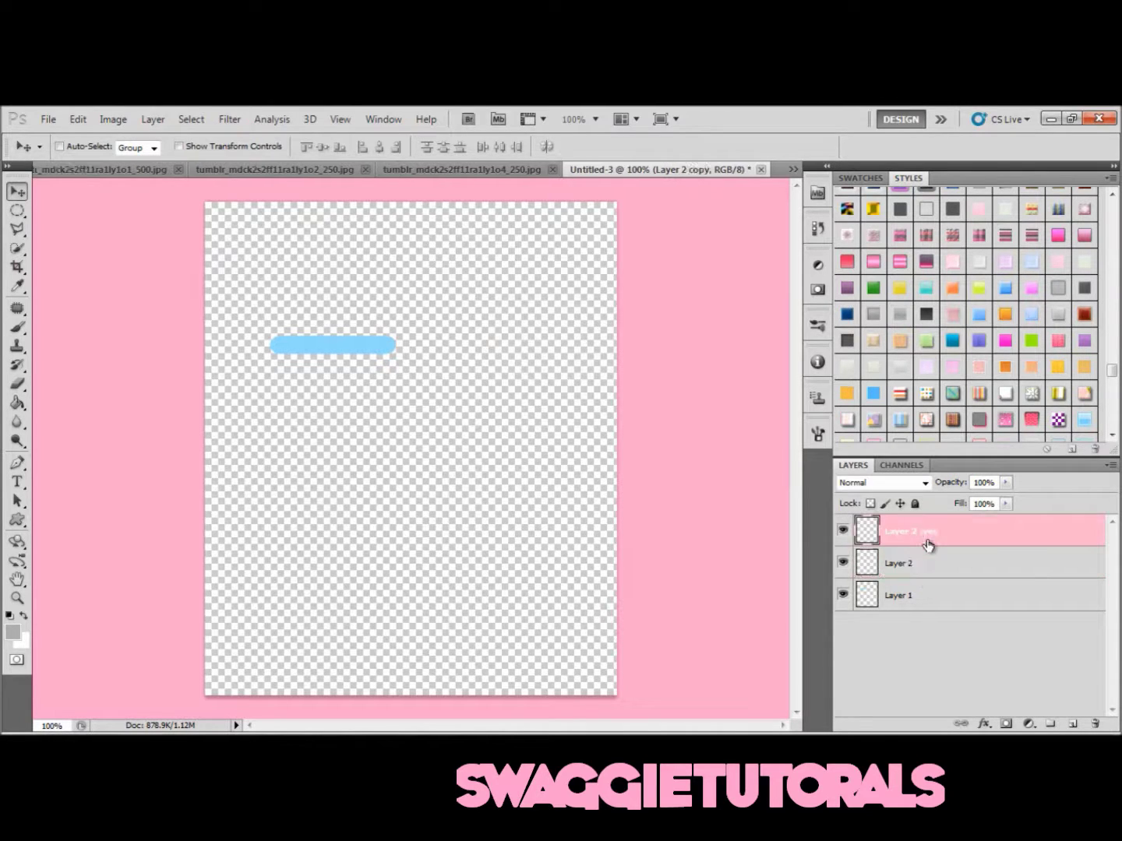
{"action": "left_click", "coordinate": [941, 567]}
{"action": "left_click", "coordinate": [961, 625]}
{"action": "left_click", "coordinate": [939, 601]}
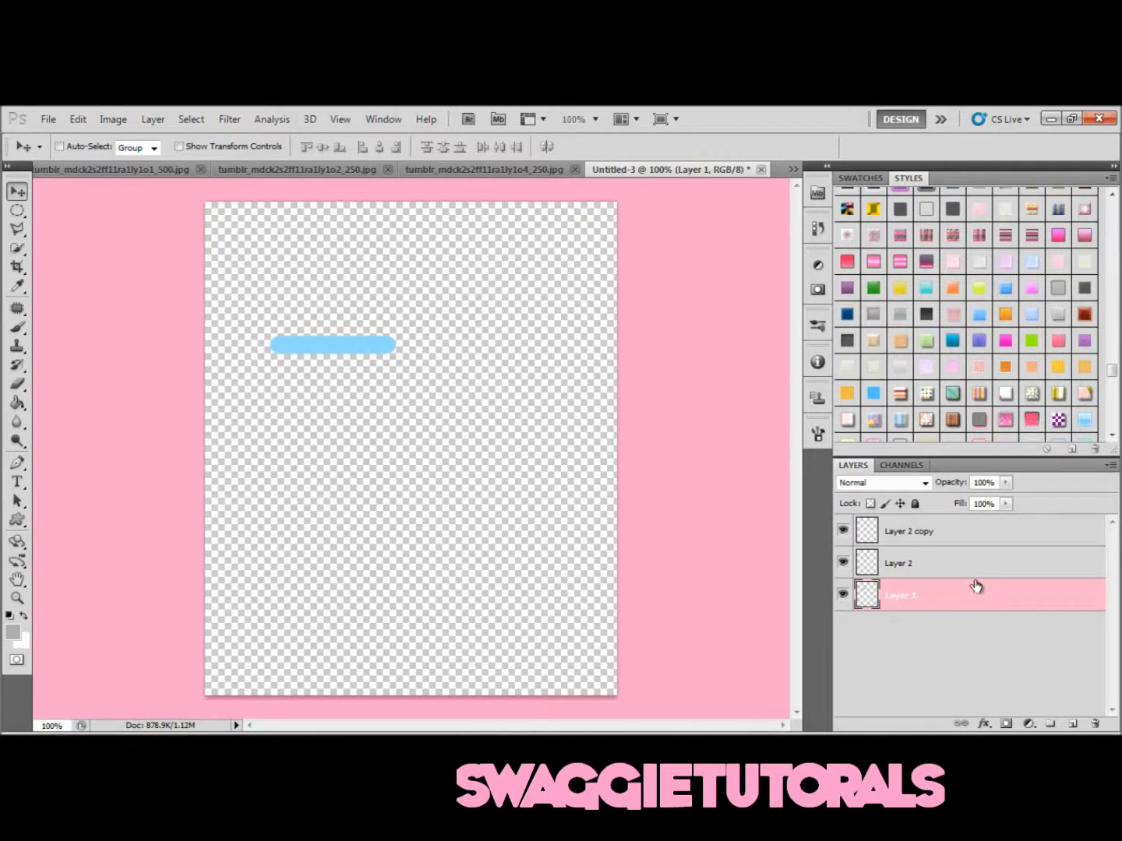
{"action": "left_click", "coordinate": [976, 586], "text": "ctrl"}
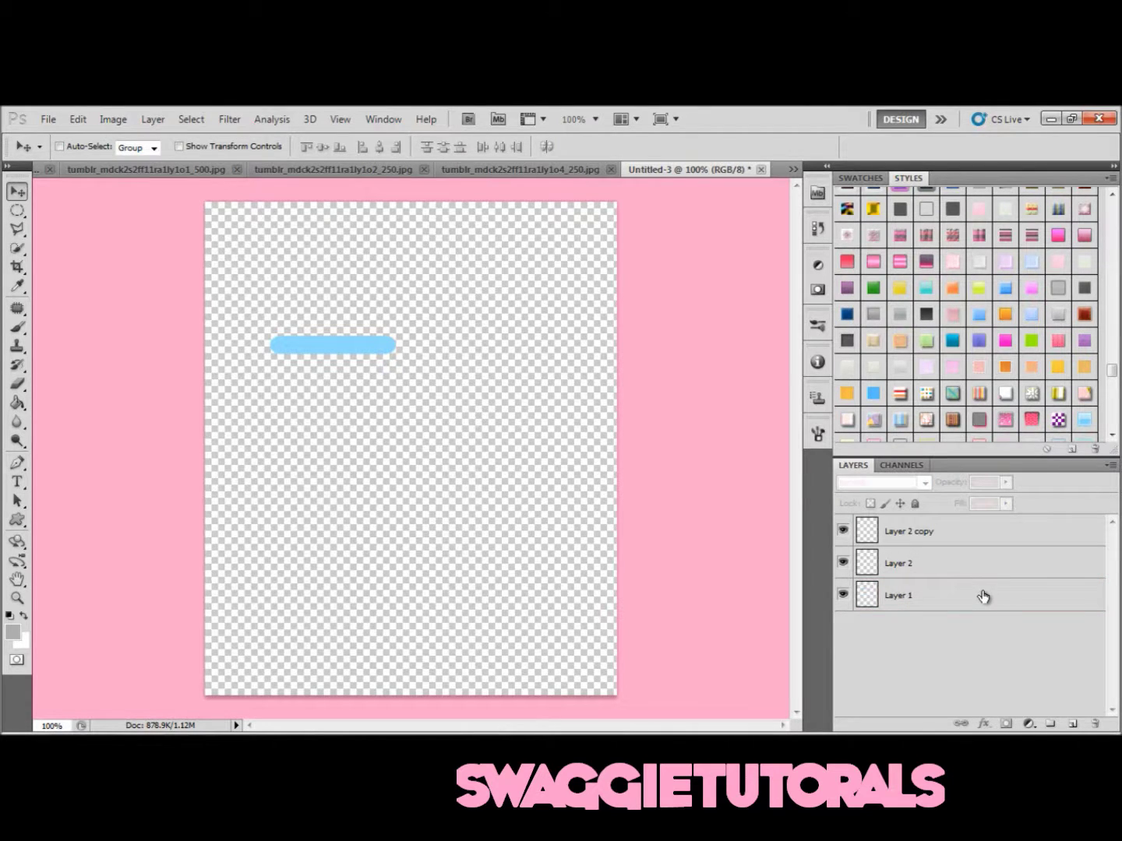
{"action": "left_click", "coordinate": [983, 597]}
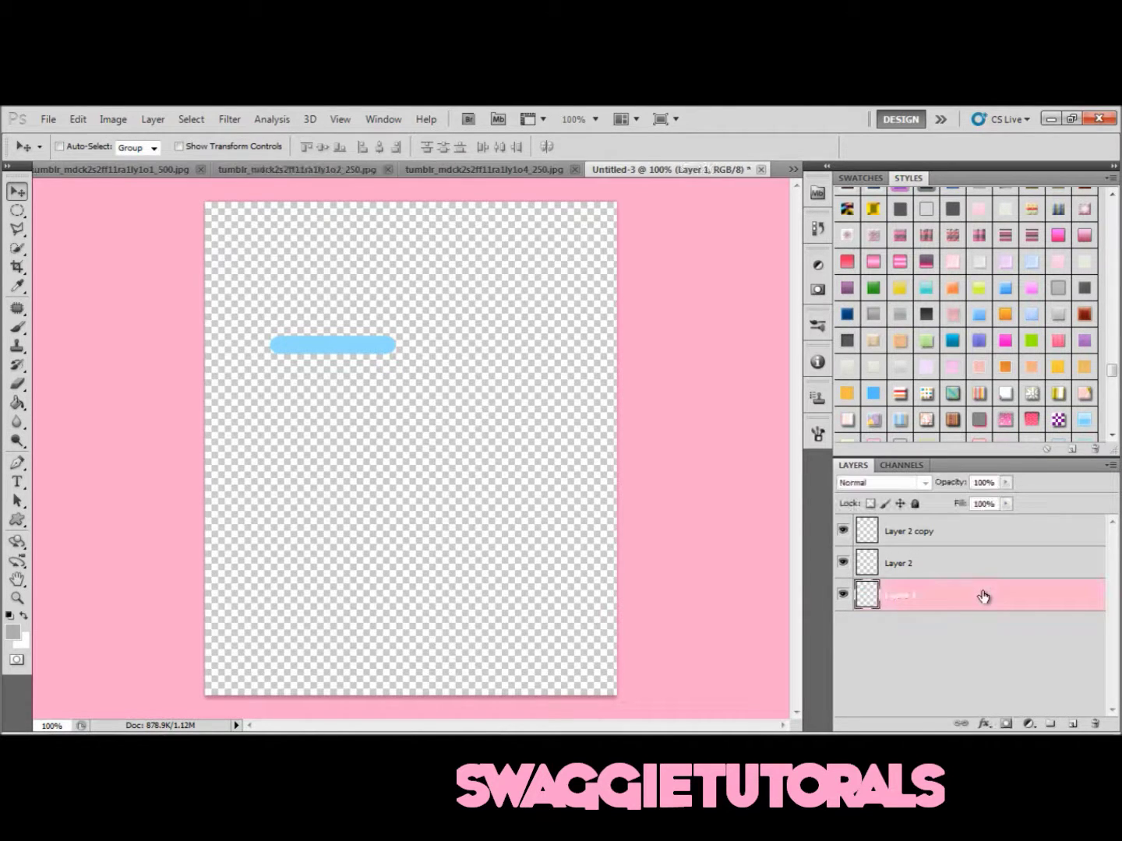
{"action": "left_click", "coordinate": [950, 560], "text": "shift"}
{"action": "left_click", "coordinate": [931, 536], "text": "shift"}
{"action": "key", "text": "ctrl+e"}
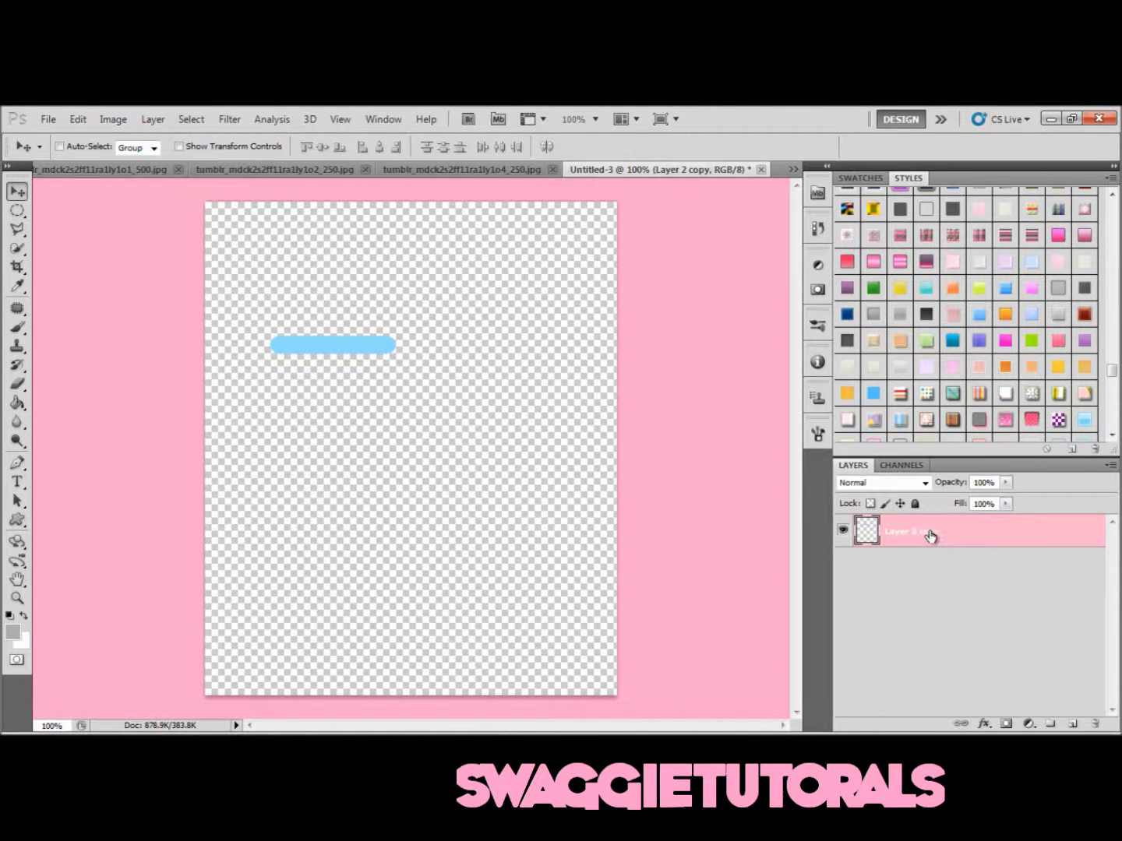
In the bar layer's Blending Options, enable Drop Shadow and Outer Glow.
{"action": "right_click", "coordinate": [928, 535]}
{"action": "left_click", "coordinate": [957, 160]}
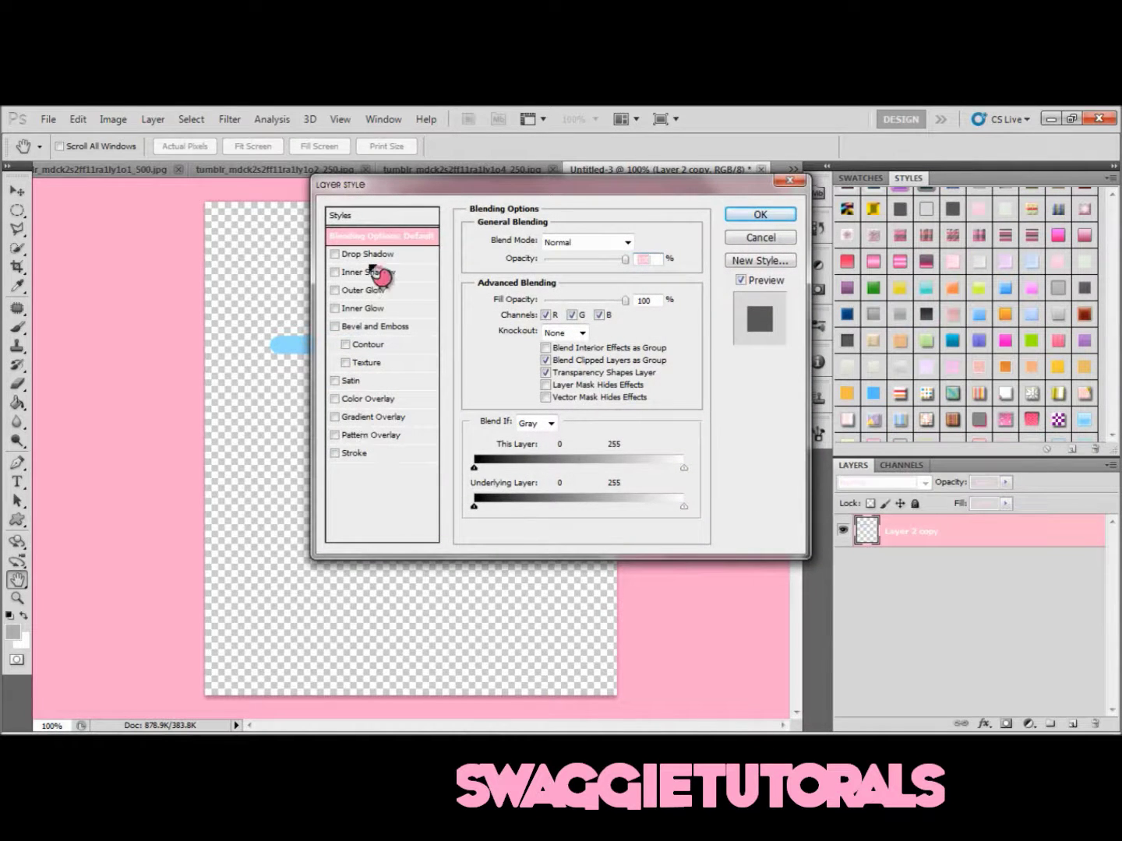
{"action": "left_click", "coordinate": [365, 256]}
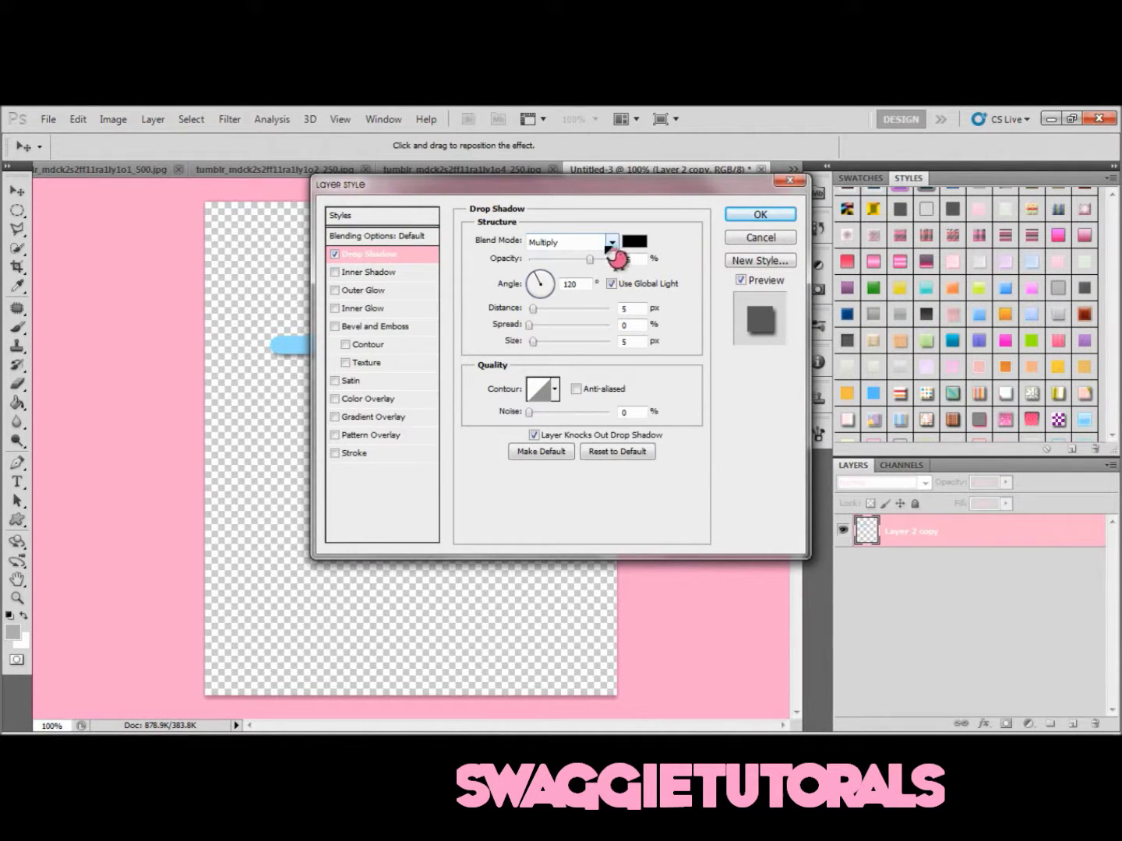
{"action": "left_click", "coordinate": [627, 260]}
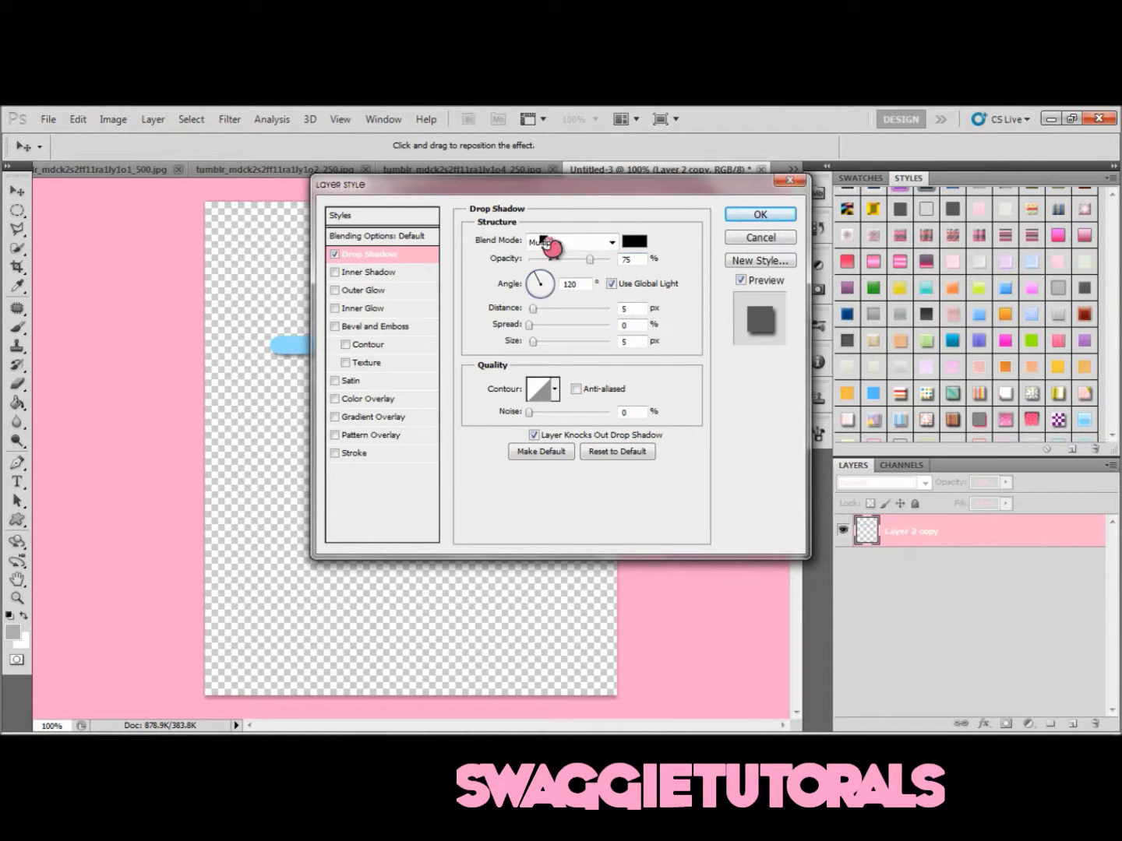
{"action": "left_click", "coordinate": [335, 290]}
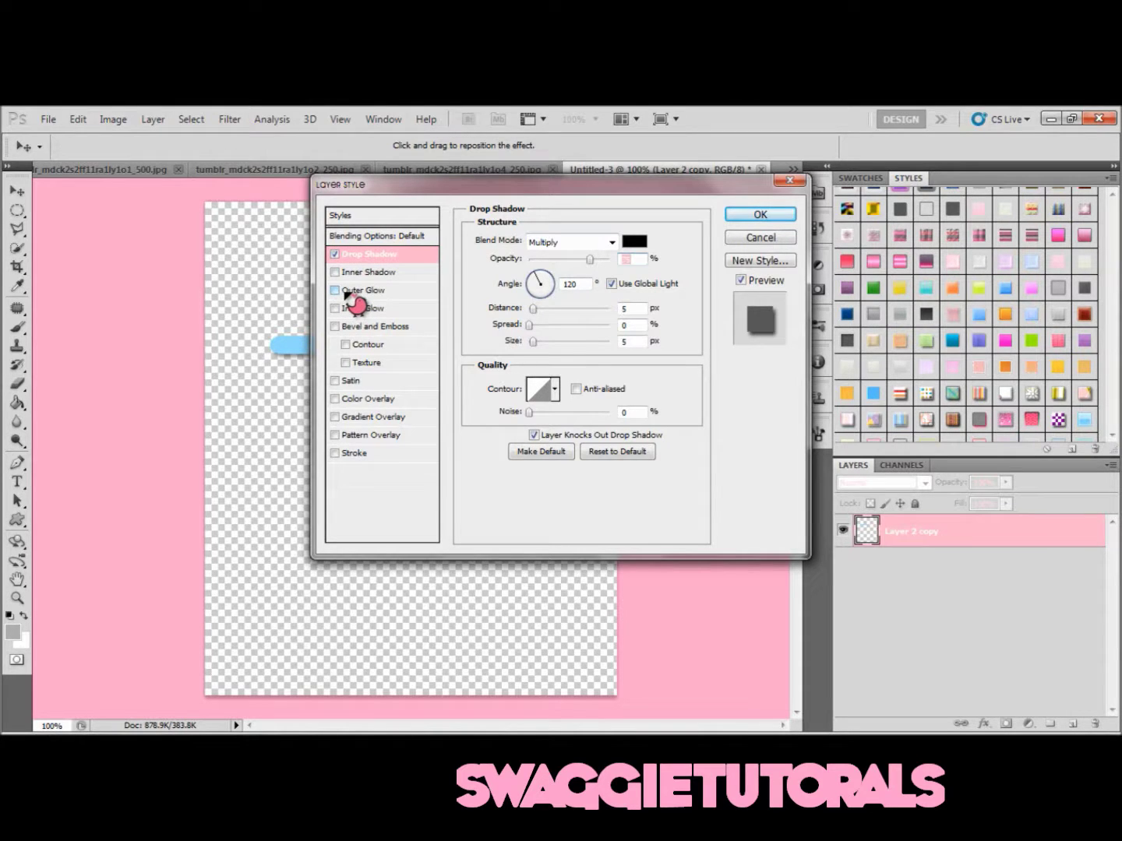
{"action": "left_click", "coordinate": [349, 291]}
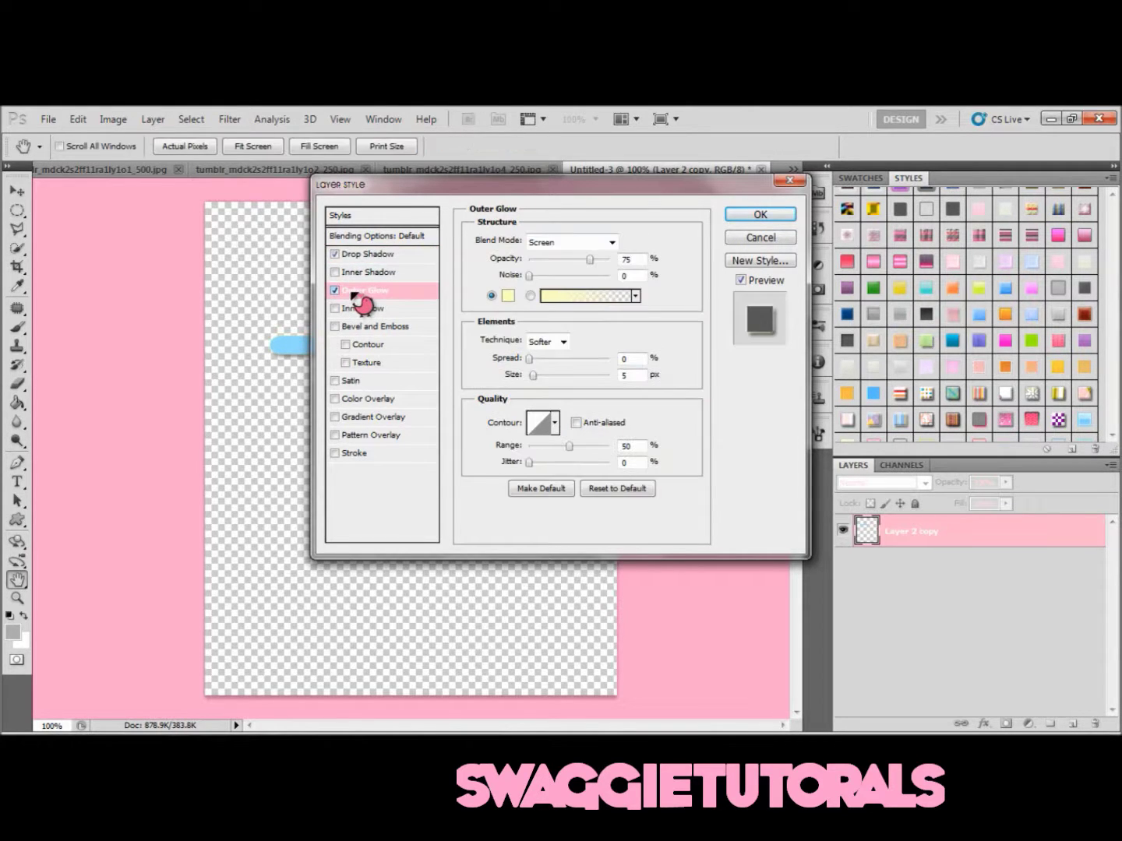
Change the outer glow colour to black (000000) and tick Bevel and Emboss.
{"action": "left_click", "coordinate": [509, 298]}
{"action": "left_click_drag", "start_coordinate": [526, 363], "coordinate": [592, 521]}
{"action": "left_click", "coordinate": [726, 239]}
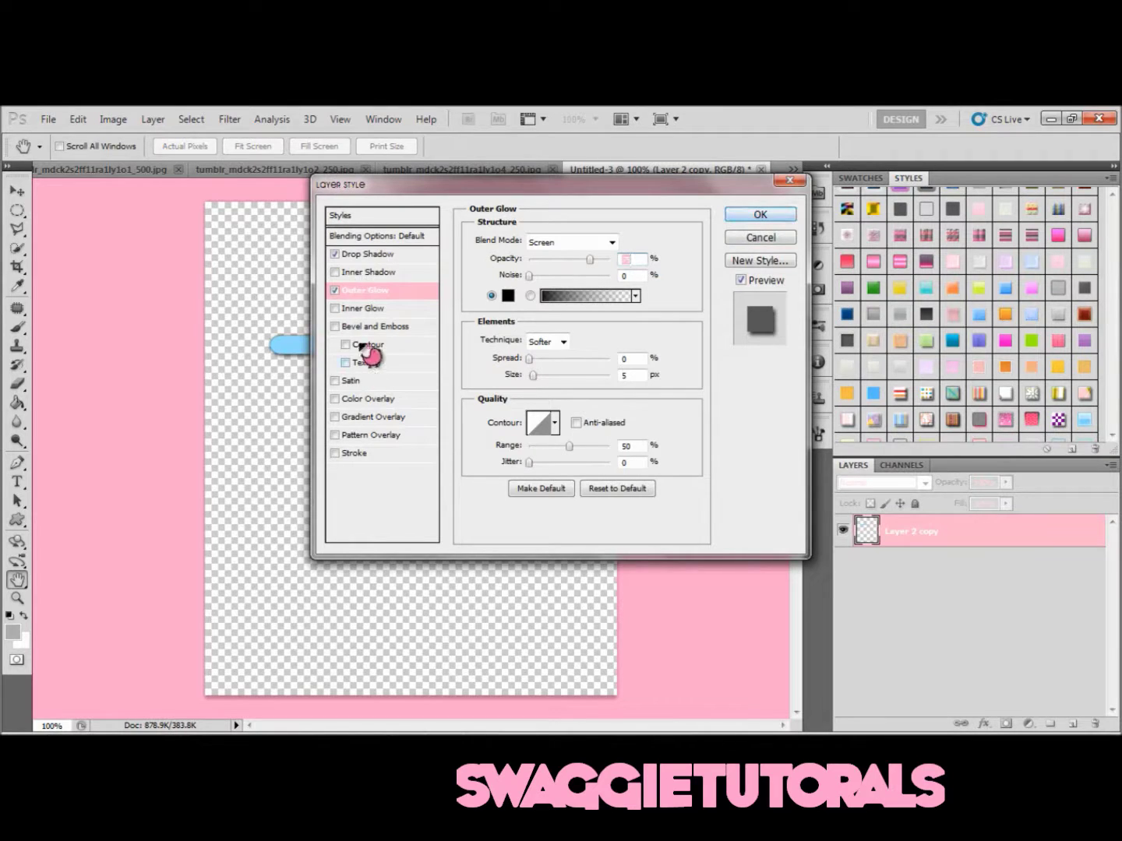
{"action": "left_click", "coordinate": [336, 326]}
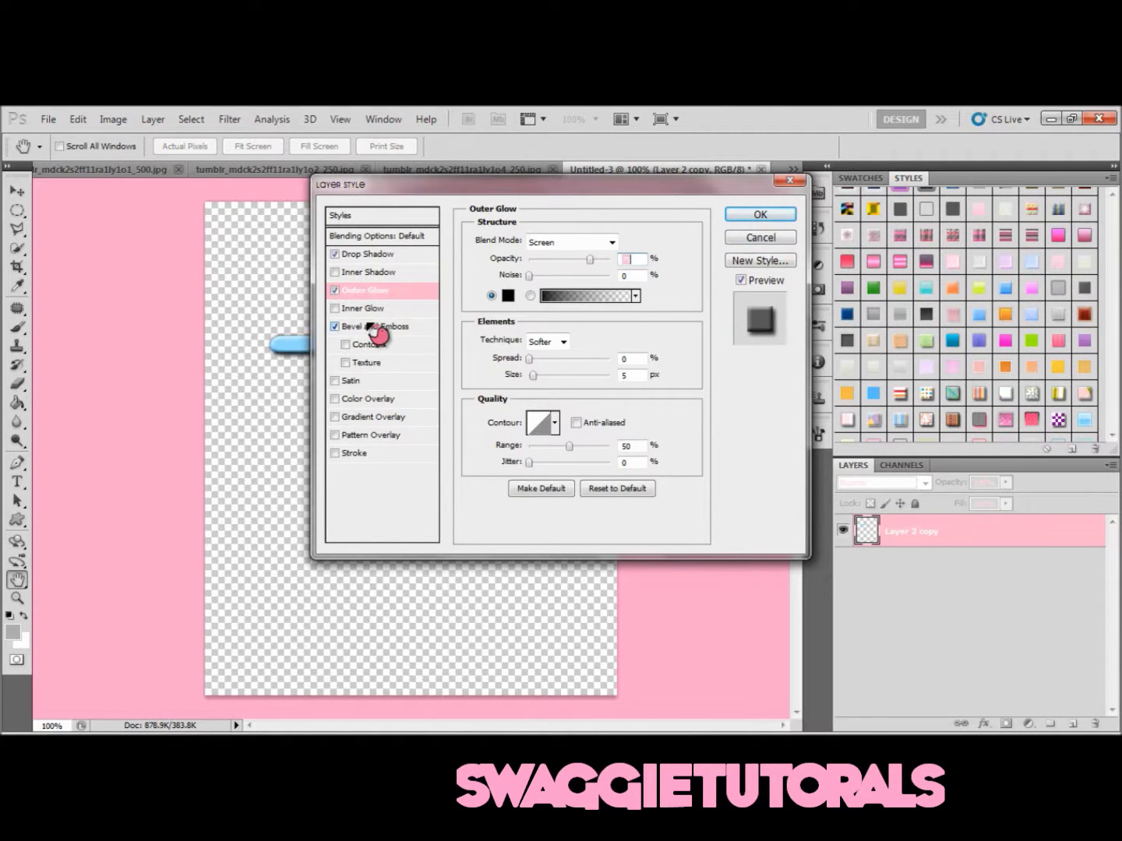
Set the Bevel and Emboss depth to 100% and apply the layer style.
{"action": "left_click", "coordinate": [375, 327]}
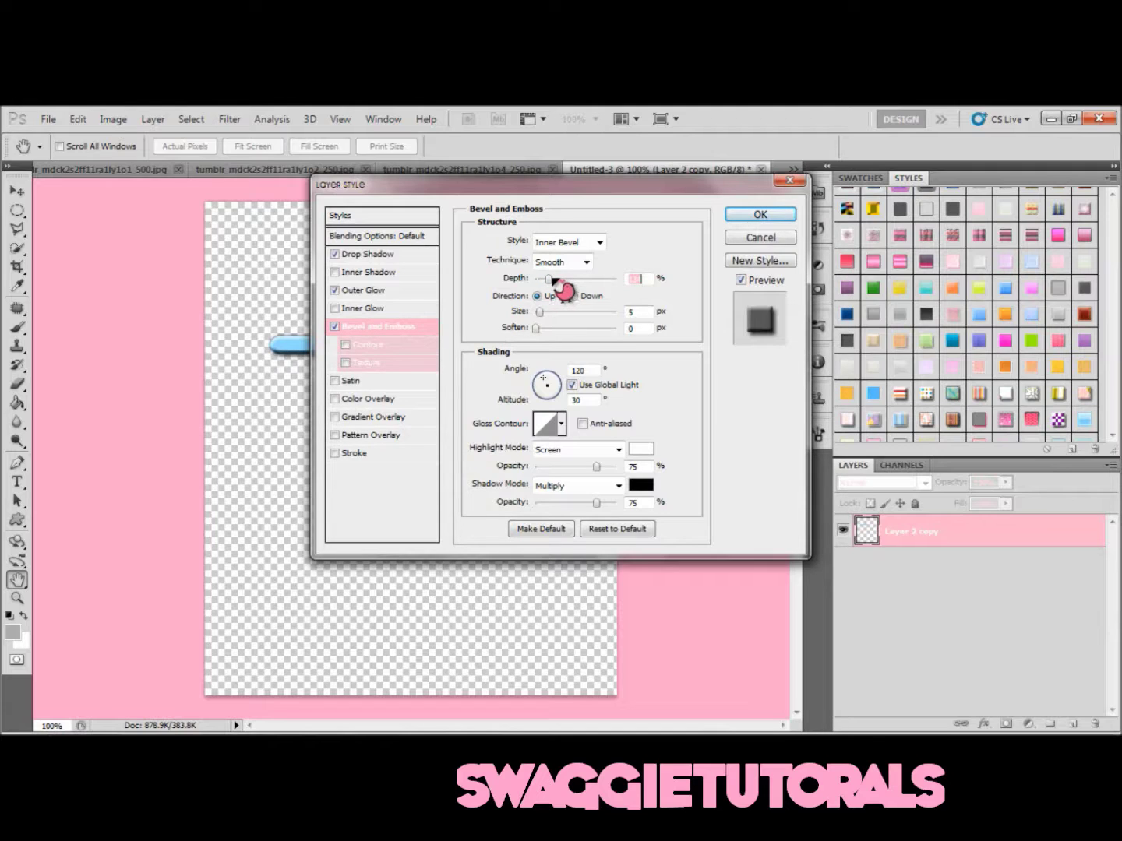
{"action": "left_click_drag", "start_coordinate": [553, 278], "coordinate": [546, 279]}
{"action": "left_click_drag", "start_coordinate": [547, 279], "coordinate": [572, 279]}
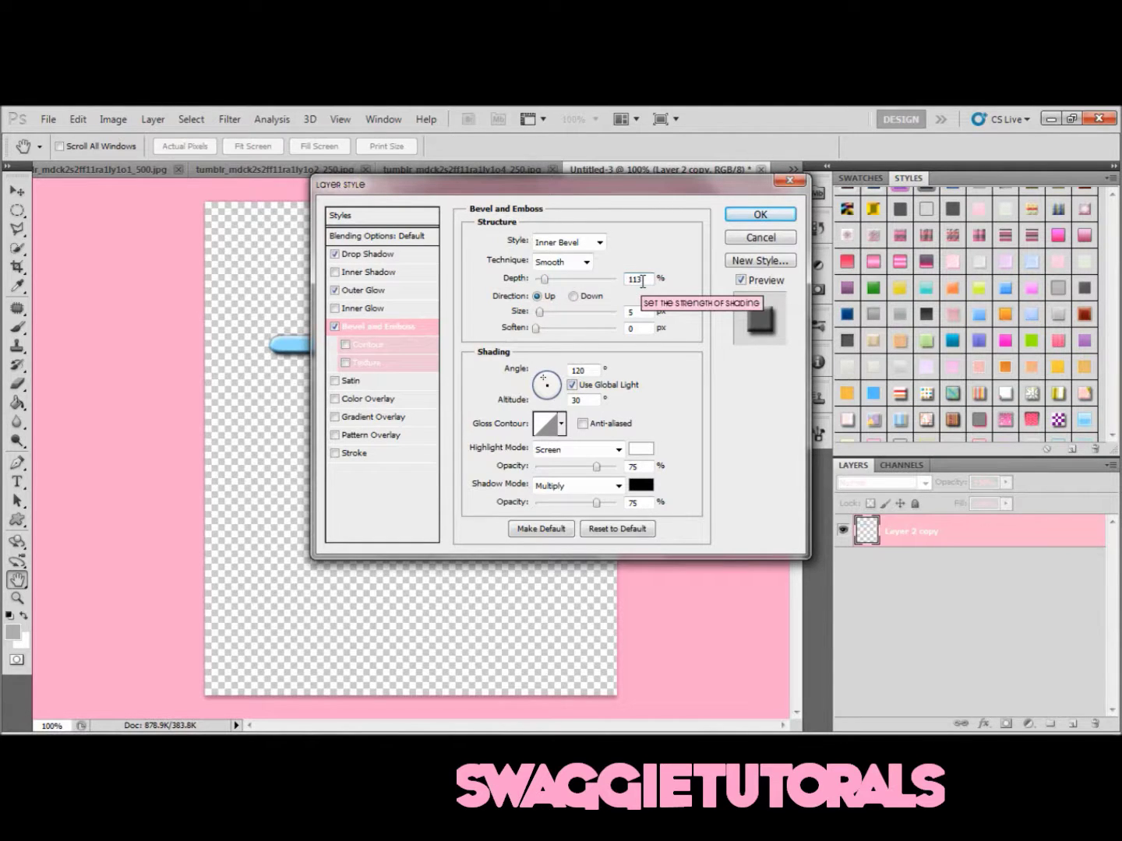
{"action": "key", "text": "BackSpace"}
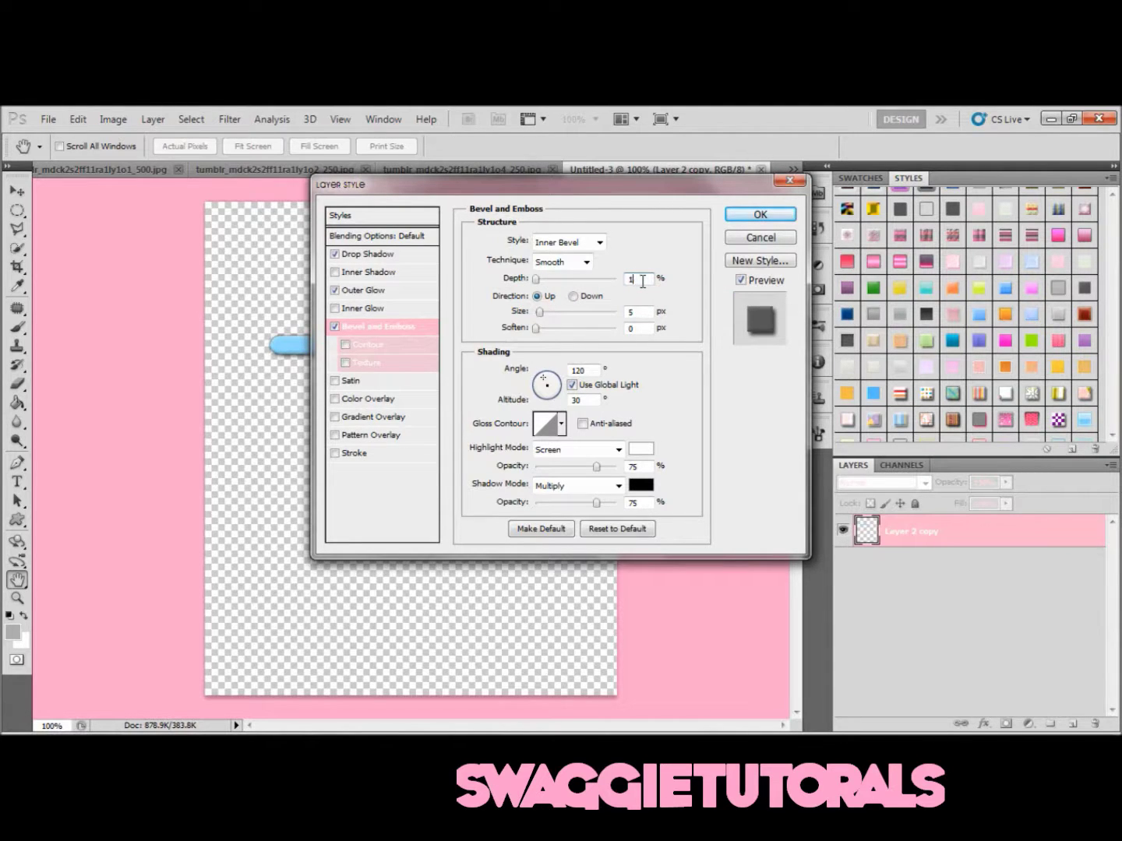
{"action": "type", "text": "0"}
{"action": "key", "text": "BackSpace"}
{"action": "type", "text": "00"}
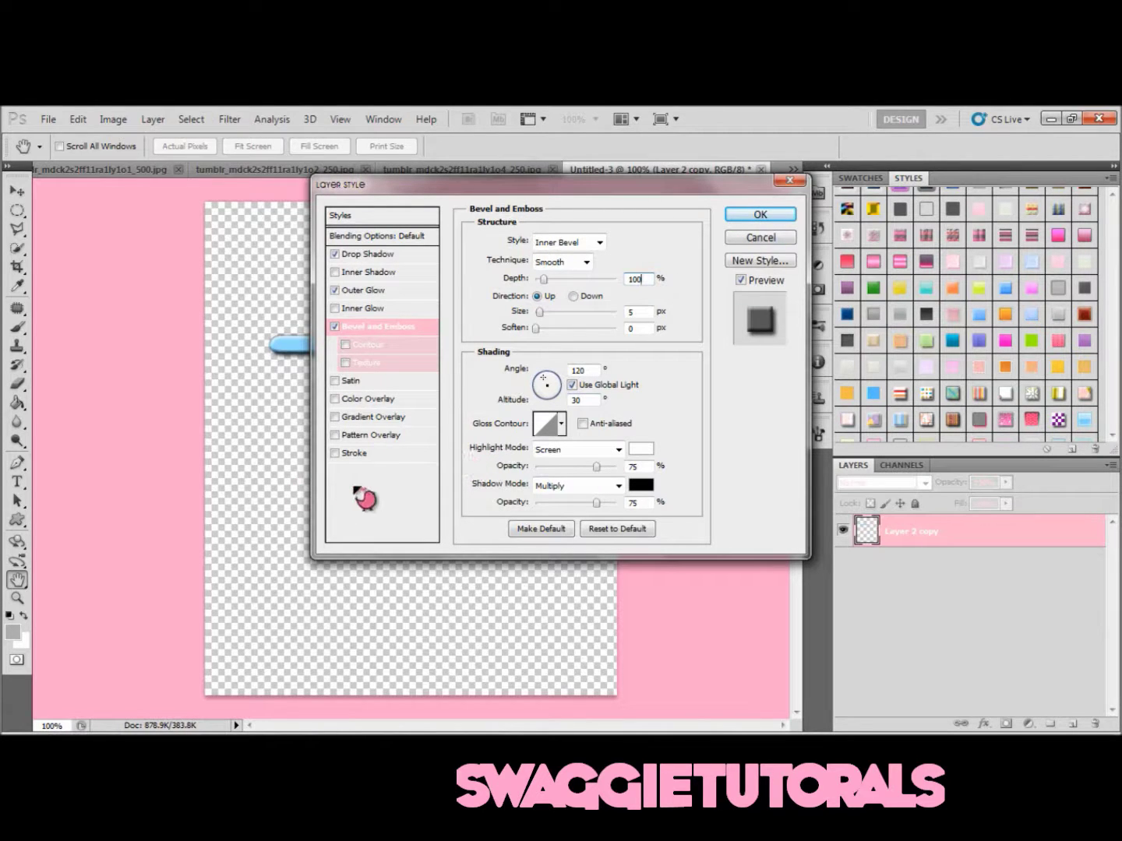
{"action": "left_click", "coordinate": [753, 216]}
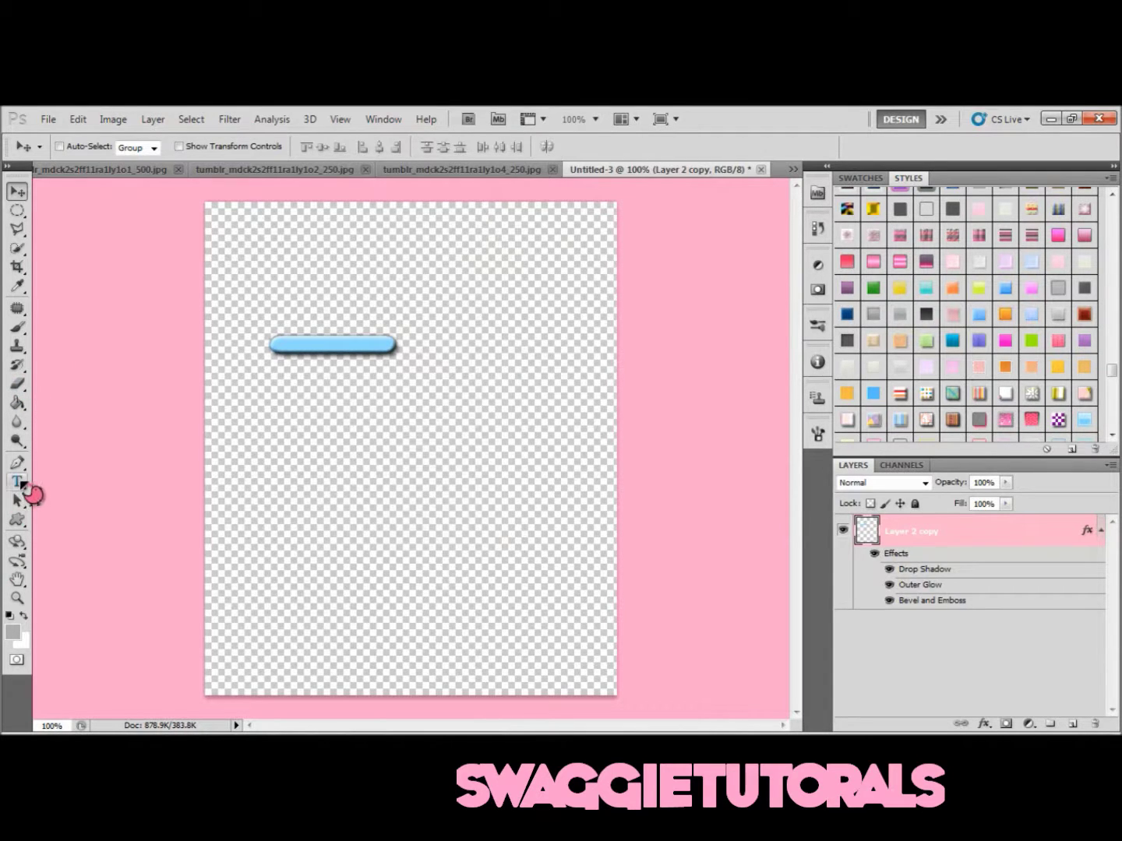
Add a SWAGGIETUTORALS text layer on the bar and select its text.
{"action": "left_click", "coordinate": [17, 482]}
{"action": "left_click", "coordinate": [312, 344]}
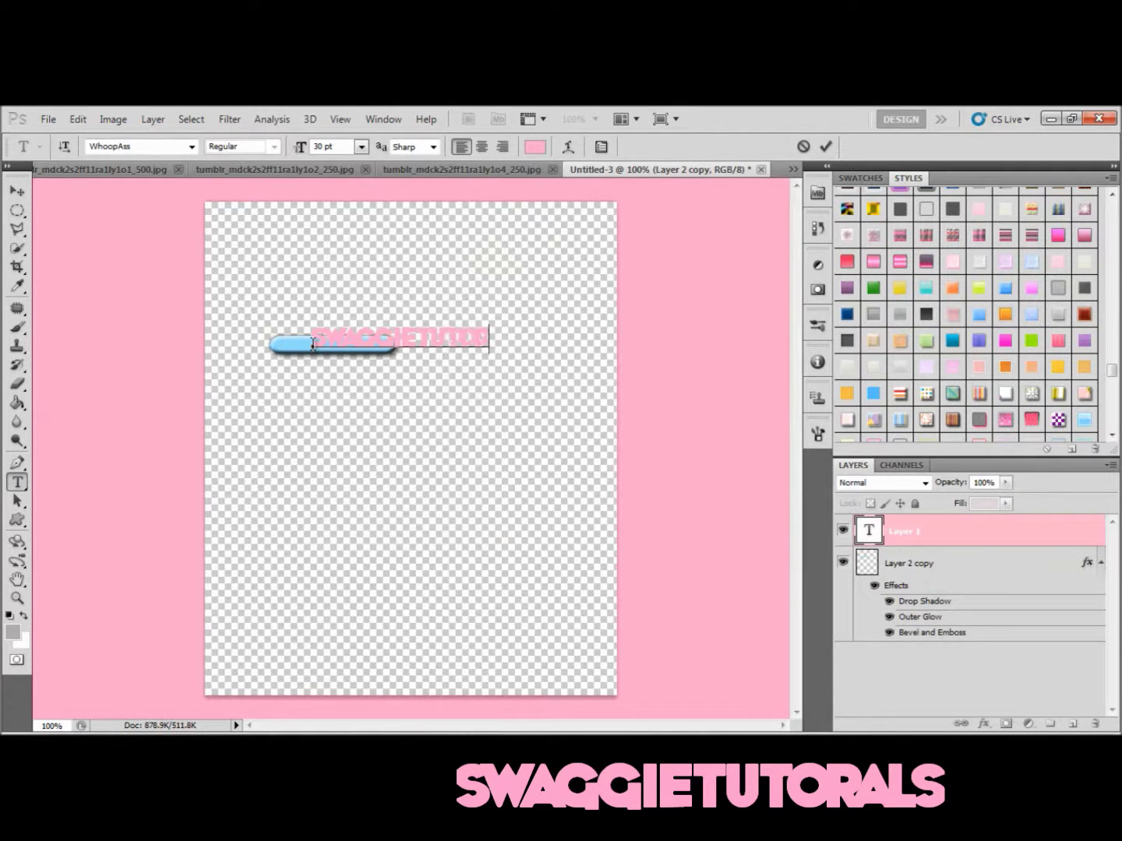
{"action": "left_click_drag", "start_coordinate": [524, 335], "coordinate": [623, 126]}
{"action": "left_click_drag", "start_coordinate": [523, 341], "coordinate": [248, 317]}
Make the text white (ffffff) at 14 pt.
{"action": "left_click", "coordinate": [535, 147]}
{"action": "left_click_drag", "start_coordinate": [602, 351], "coordinate": [585, 313]}
{"action": "left_click_drag", "start_coordinate": [405, 257], "coordinate": [295, 188]}
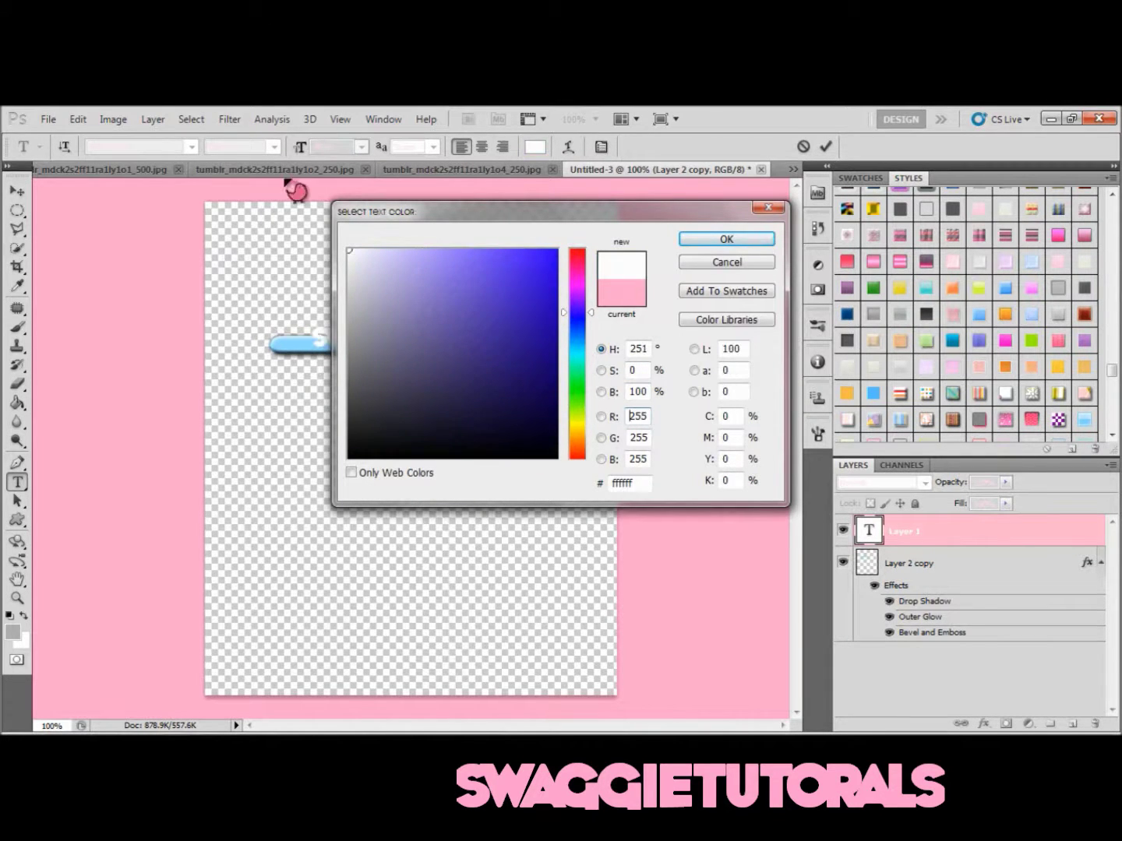
{"action": "left_click_drag", "start_coordinate": [433, 393], "coordinate": [607, 467]}
{"action": "left_click_drag", "start_coordinate": [374, 213], "coordinate": [401, 282]}
{"action": "left_click", "coordinate": [377, 315]}
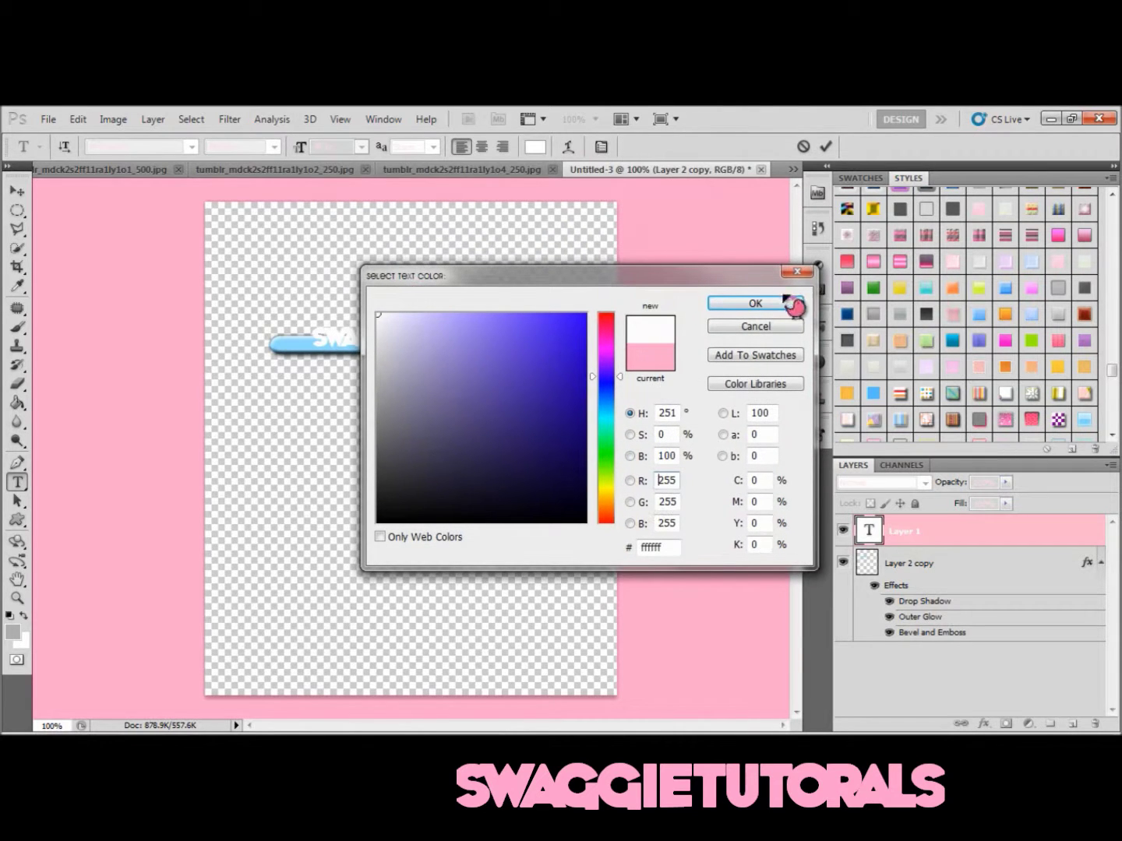
{"action": "left_click", "coordinate": [750, 306]}
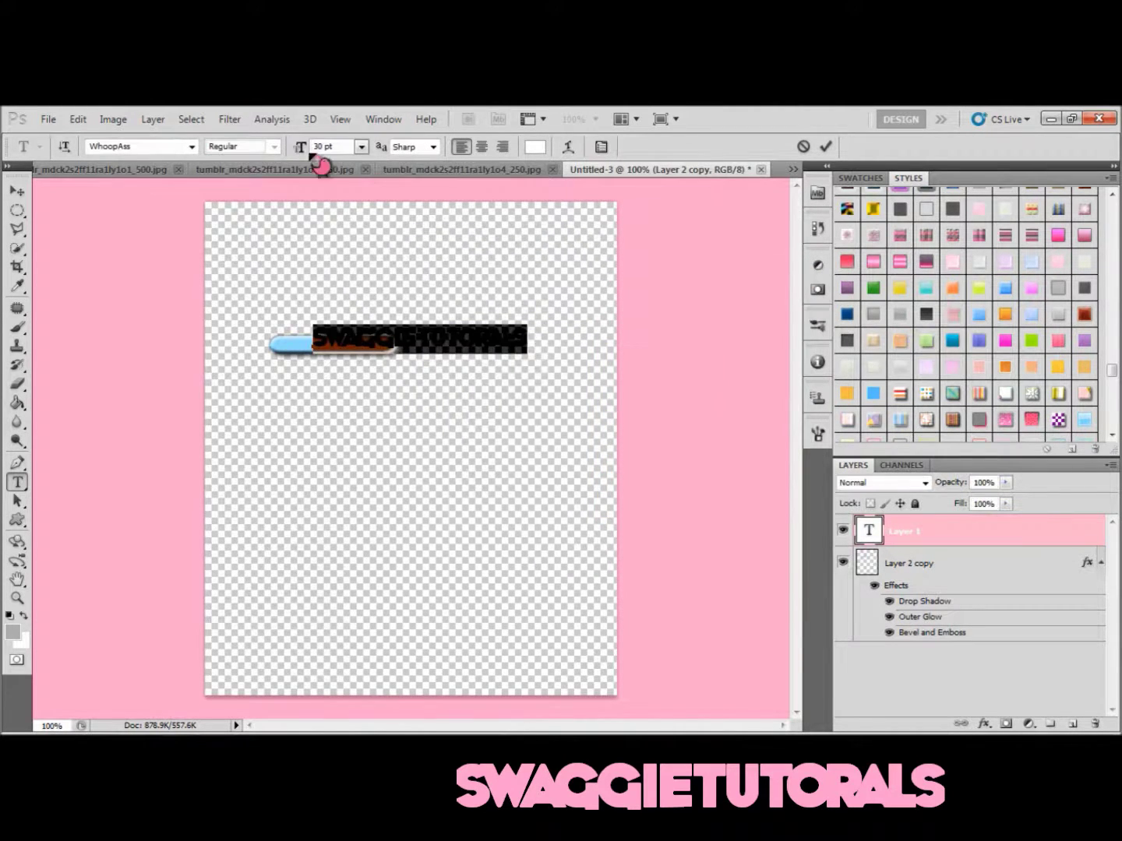
{"action": "left_click", "coordinate": [363, 148]}
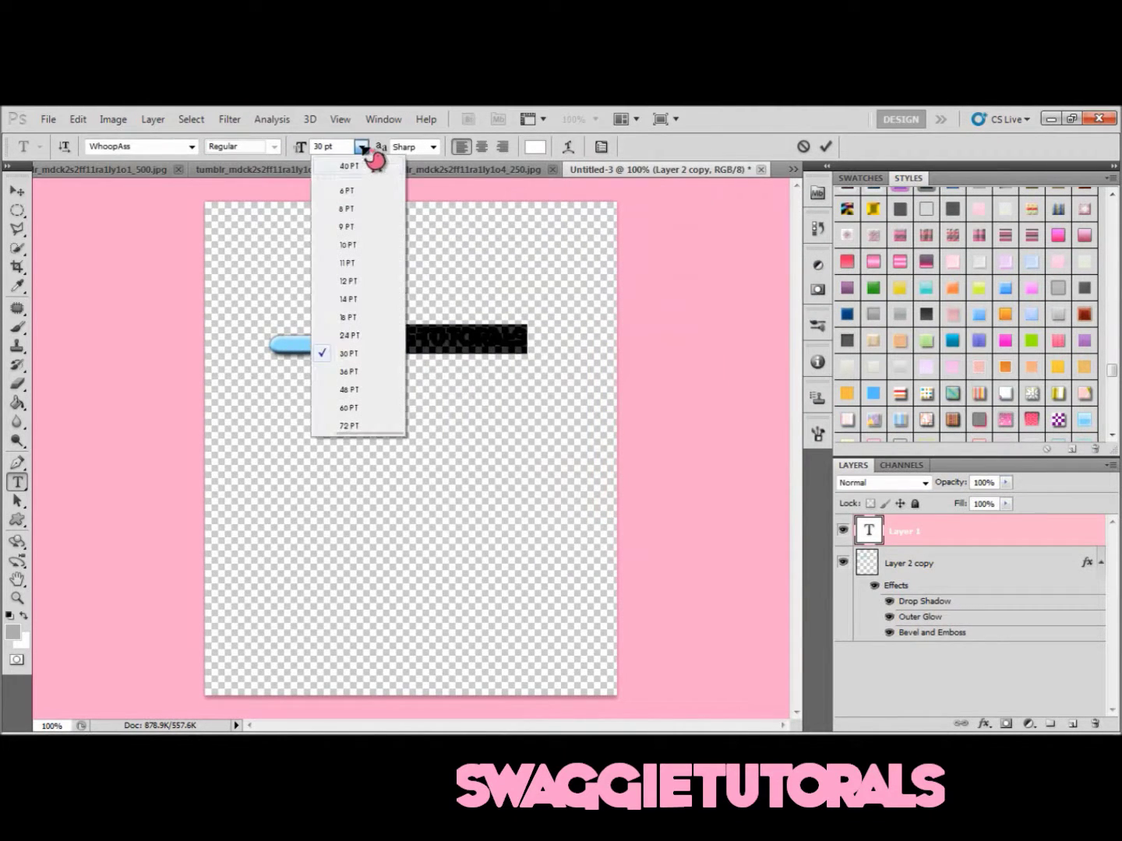
{"action": "left_click", "coordinate": [335, 297]}
Move the text onto the left of the bar and commit it.
{"action": "left_click", "coordinate": [344, 345]}
{"action": "left_click_drag", "start_coordinate": [459, 378], "coordinate": [424, 387]}
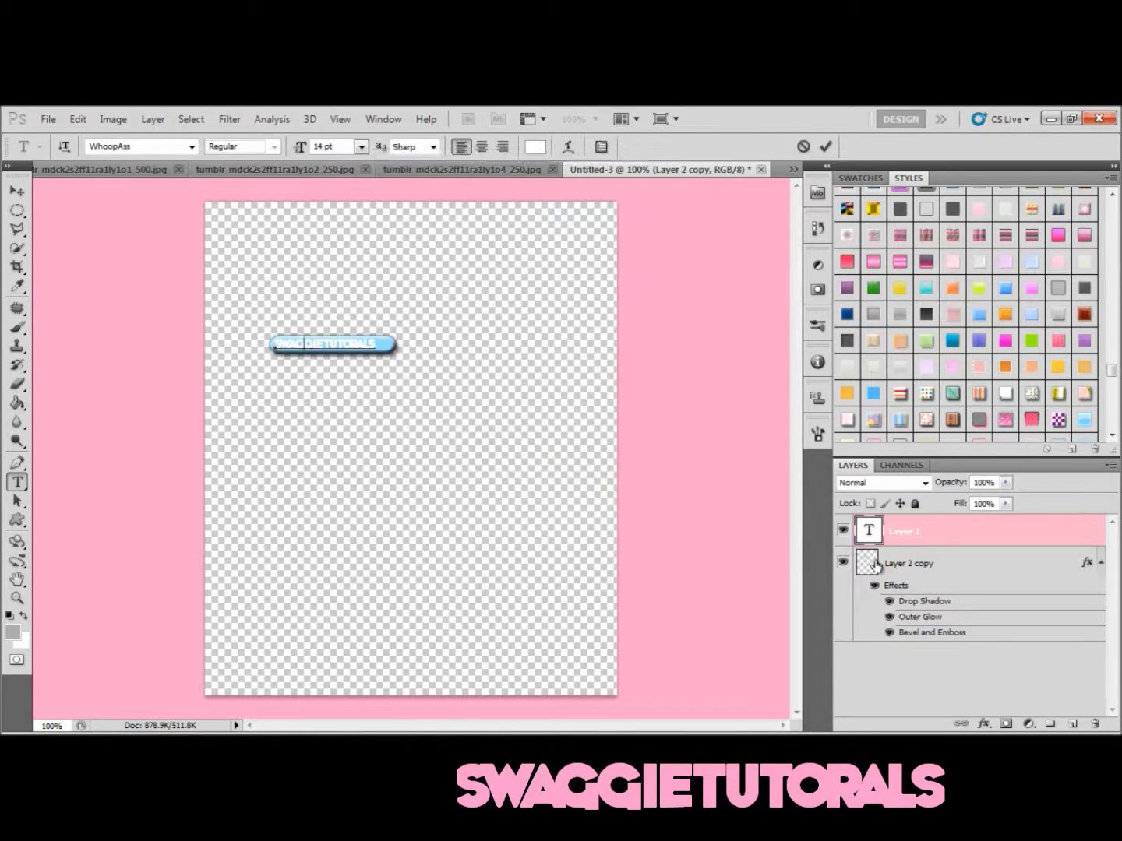
{"action": "left_click", "coordinate": [910, 555]}
{"action": "left_click", "coordinate": [900, 542]}
{"action": "left_click", "coordinate": [50, 119]}
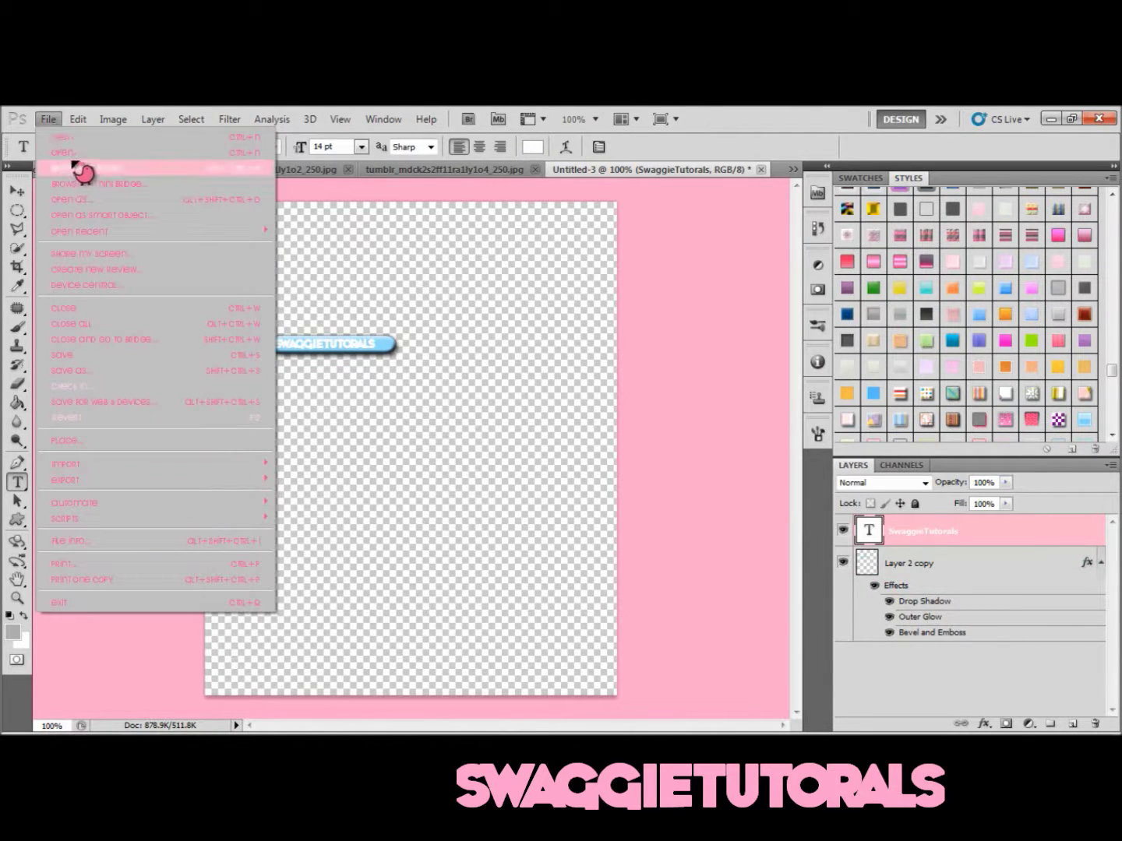
Open the Heart.gif image.
{"action": "left_click", "coordinate": [74, 153]}
{"action": "left_click_drag", "start_coordinate": [1091, 278], "coordinate": [1065, 373]}
{"action": "double_click", "coordinate": [754, 321]}
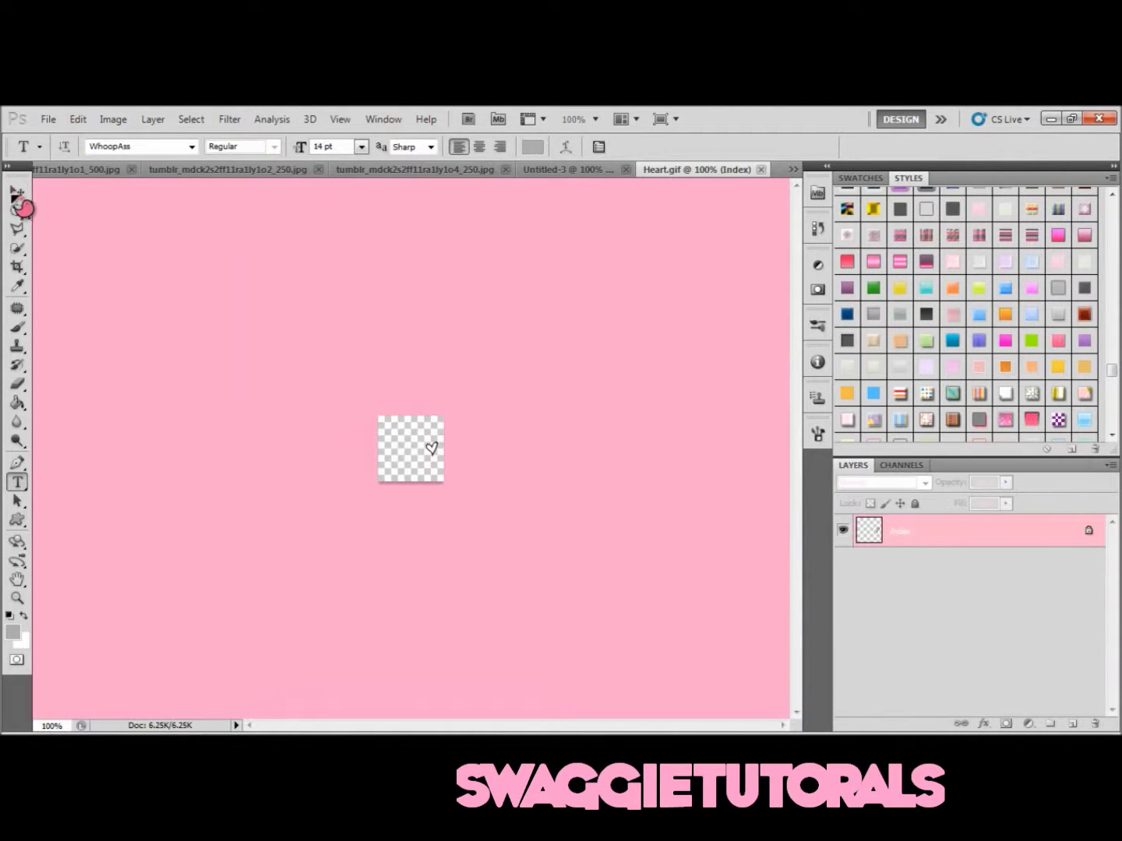
Float and minimize the heart window, then nudge the text slightly left.
{"action": "left_click", "coordinate": [17, 191]}
{"action": "left_click_drag", "start_coordinate": [674, 172], "coordinate": [213, 272]}
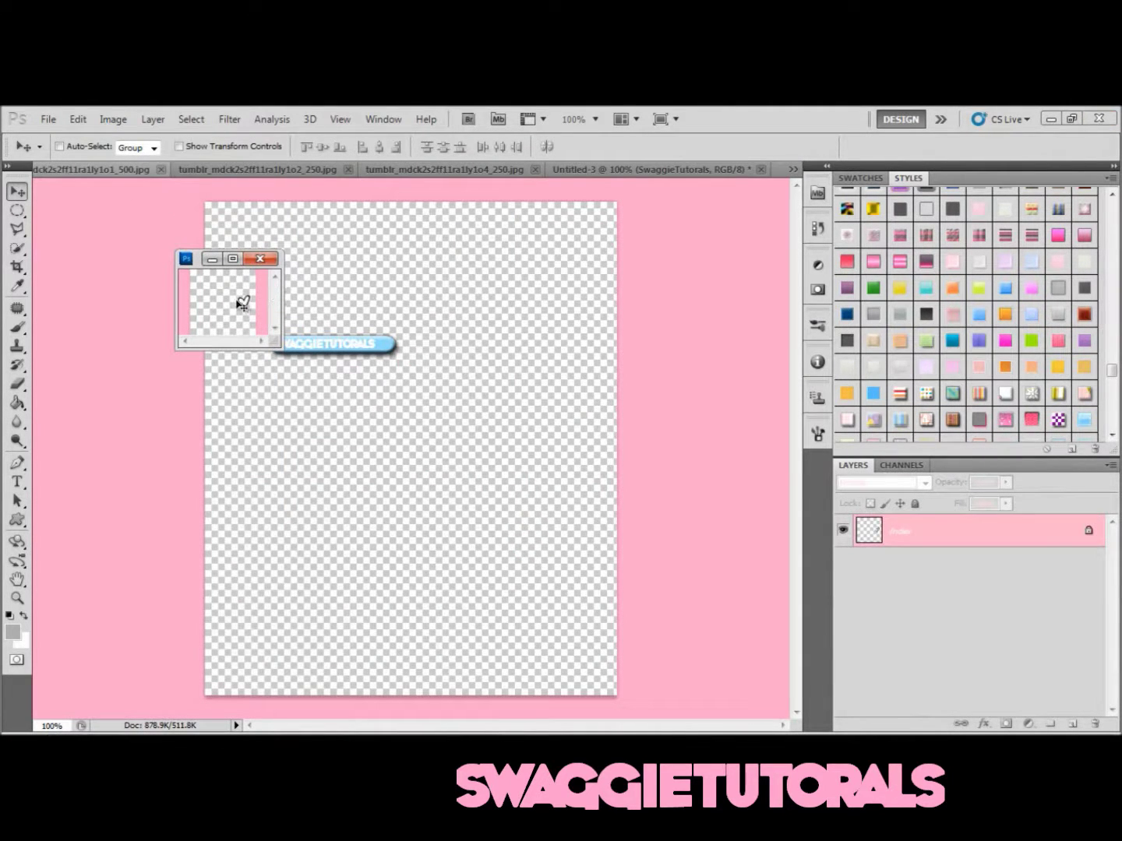
{"action": "left_click", "coordinate": [212, 259]}
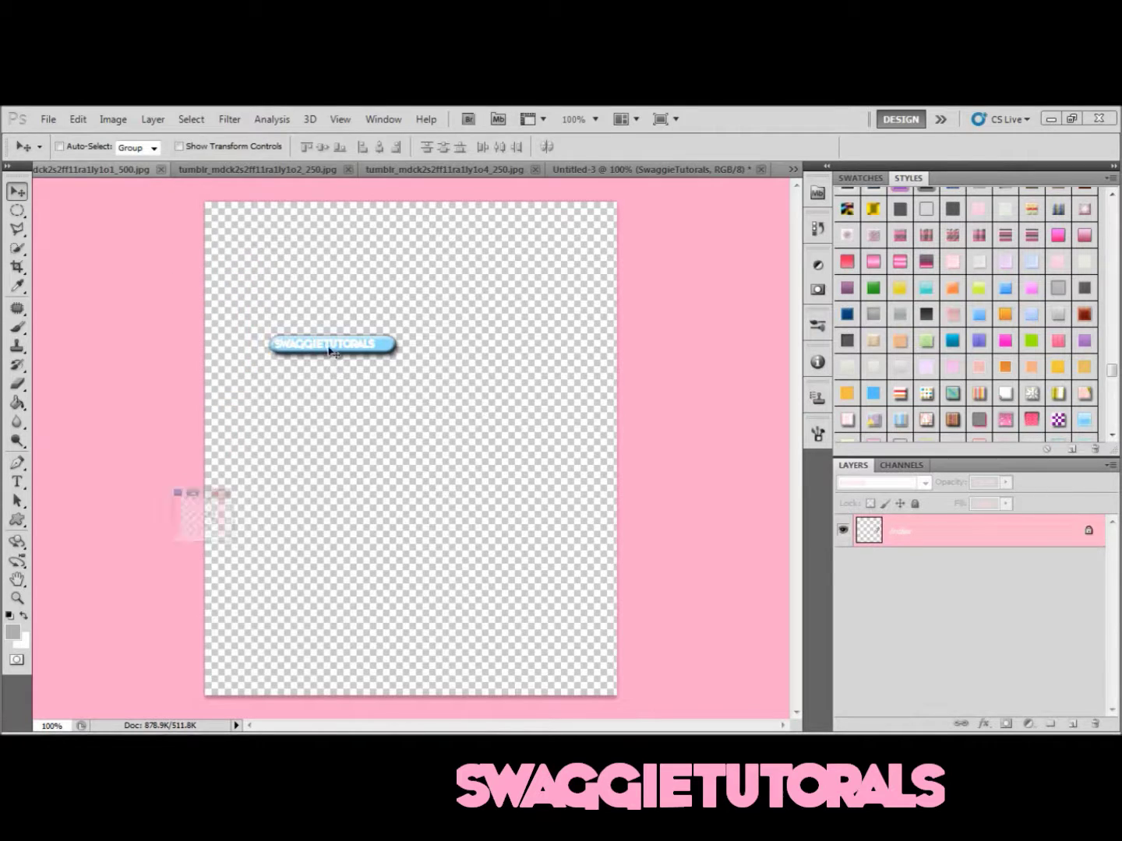
{"action": "mouse_move", "coordinate": [335, 327]}
{"action": "left_mouse_down"}
{"action": "mouse_move", "coordinate": [404, 334]}
{"action": "mouse_move", "coordinate": [340, 318]}
{"action": "mouse_move", "coordinate": [309, 328]}
{"action": "mouse_move", "coordinate": [321, 328]}
{"action": "left_mouse_up"}
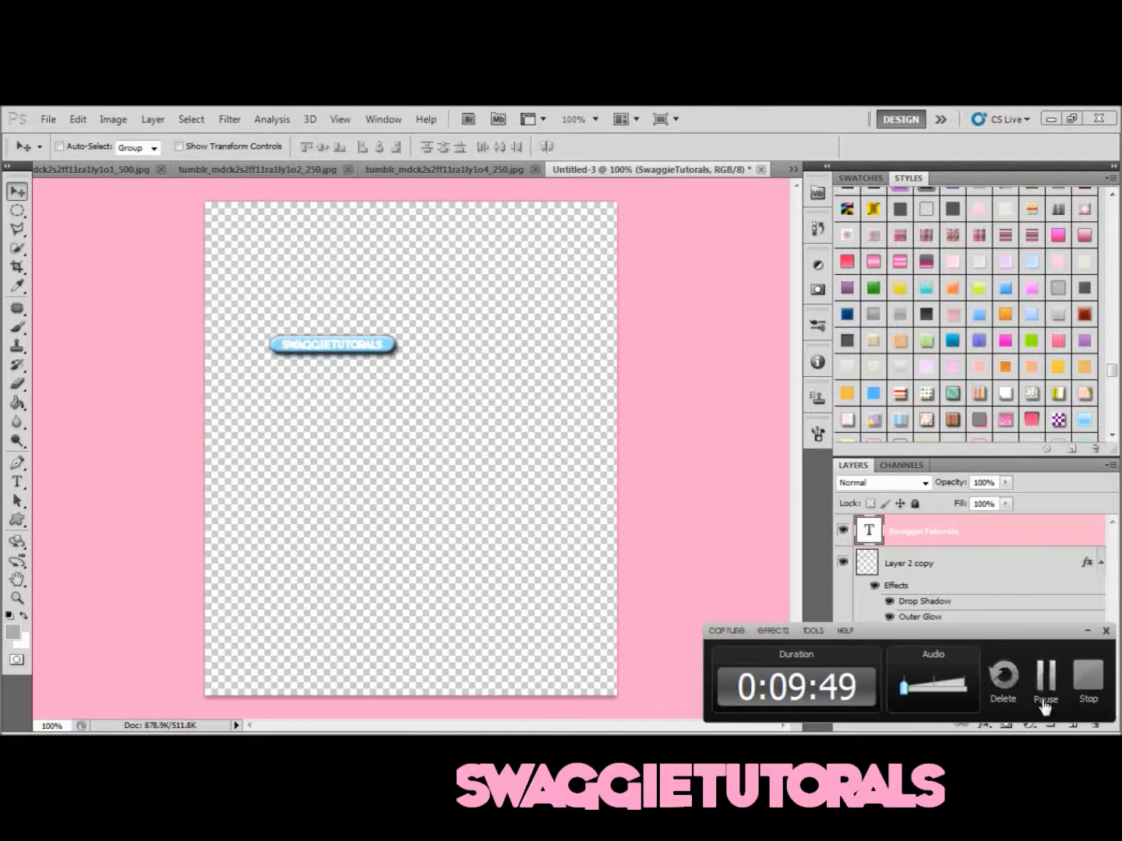
Scale the SWAGGIETUTORALS text layer proportionally to 94%.
{"action": "left_click", "coordinate": [1050, 705]}
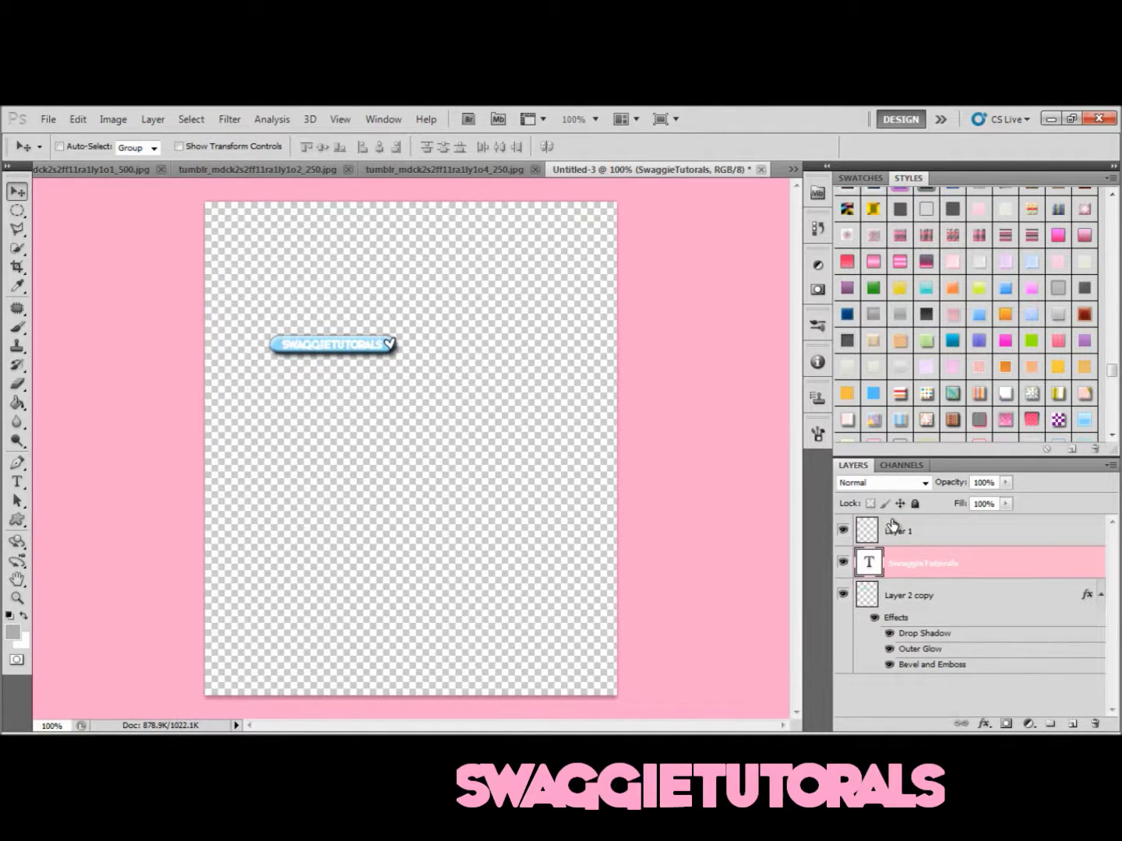
{"action": "left_click", "coordinate": [895, 526]}
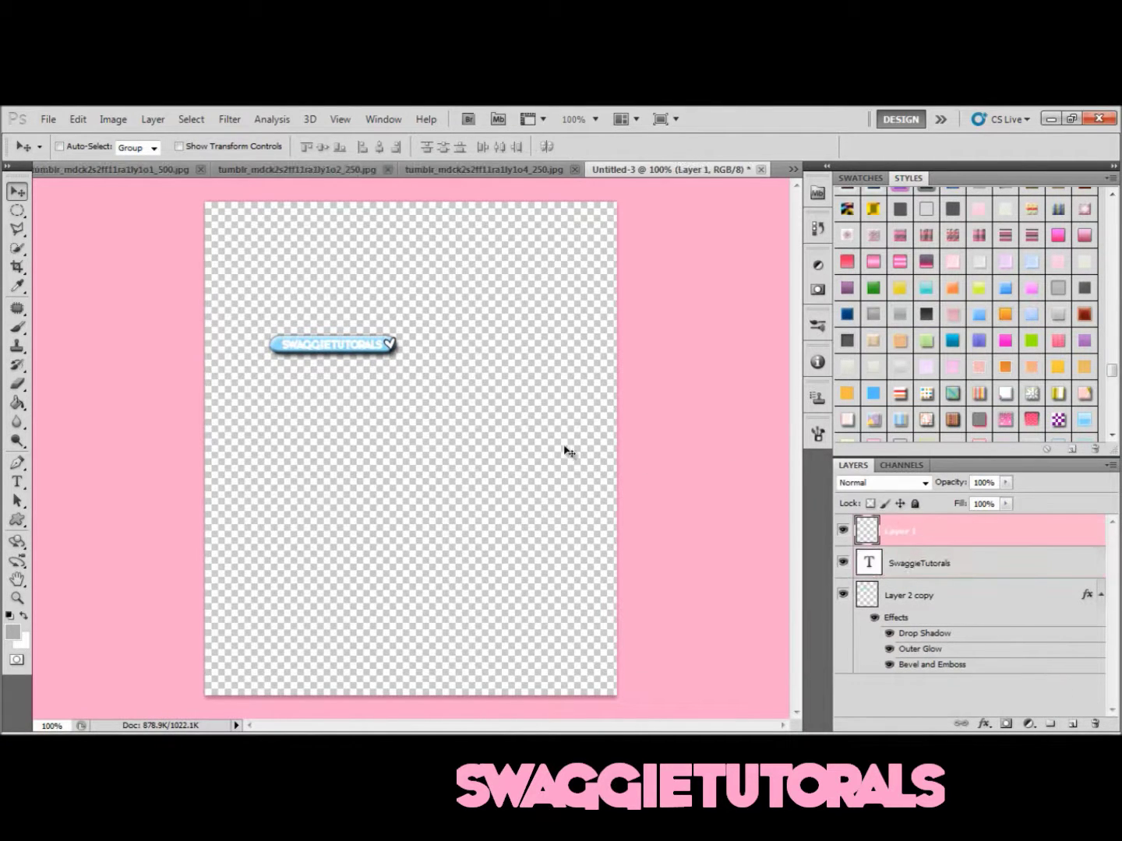
{"action": "left_click", "coordinate": [914, 565]}
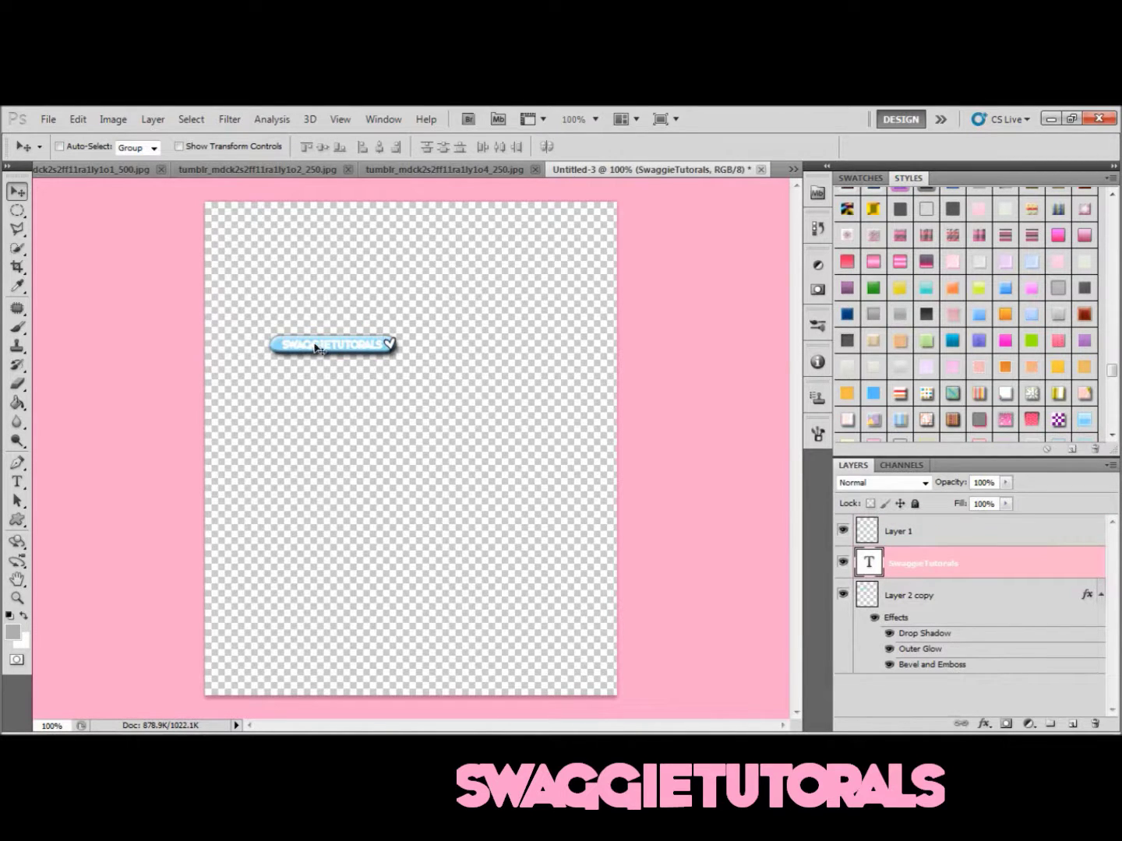
{"action": "key", "text": "ctrl+t"}
{"action": "left_click", "coordinate": [304, 148]}
{"action": "left_click_drag", "start_coordinate": [316, 148], "coordinate": [311, 148]}
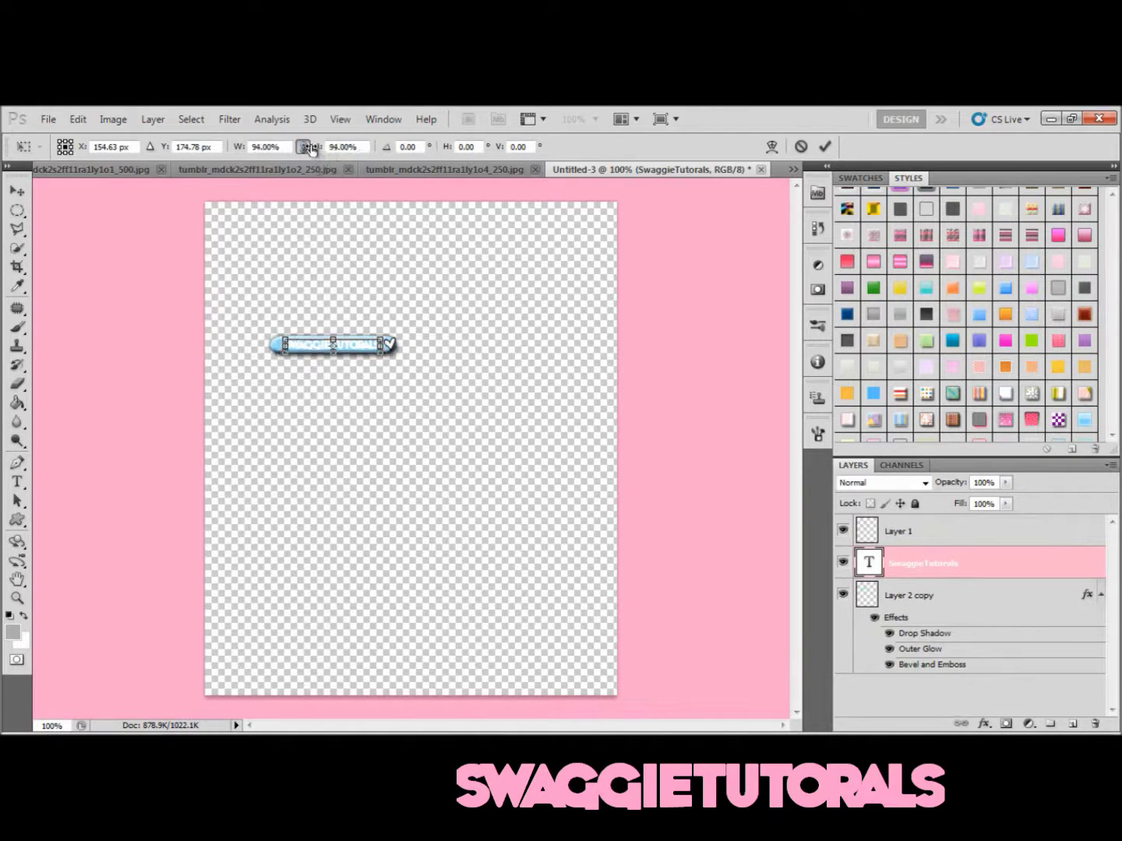
{"action": "key", "text": "Return"}
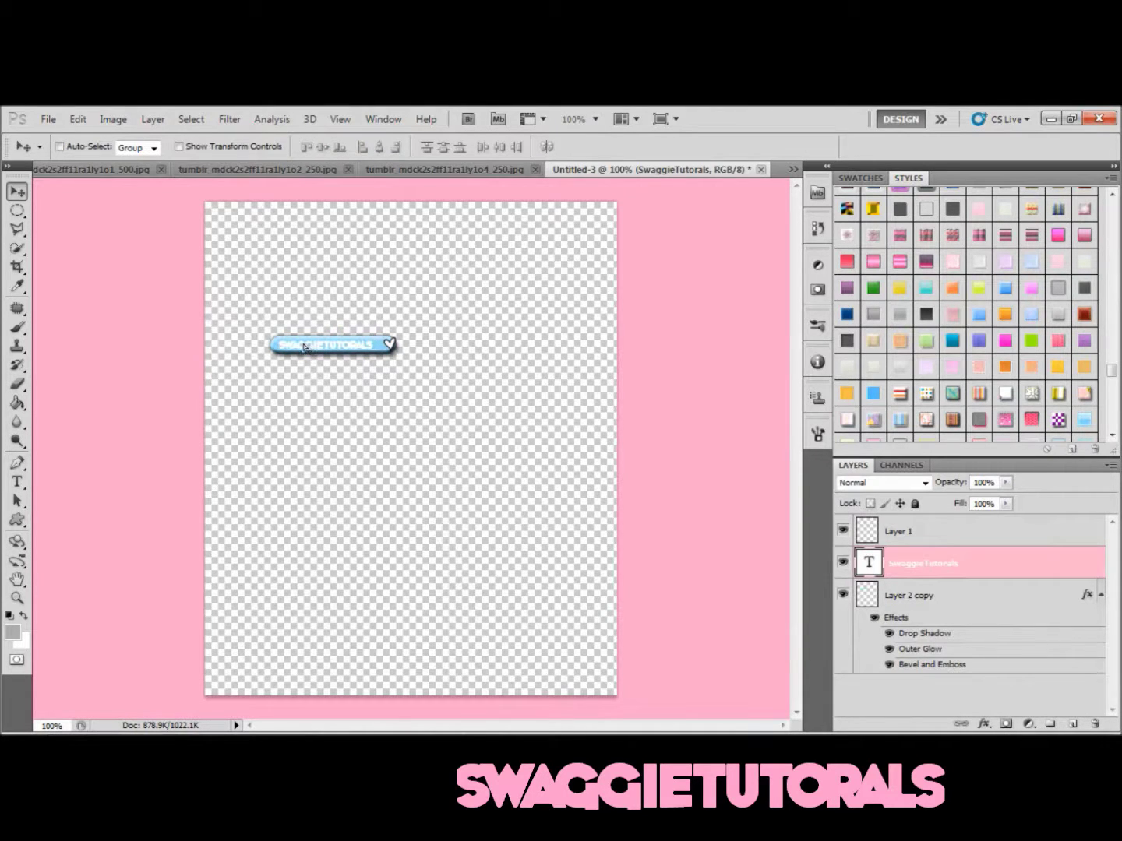
Nudge the resized text into place beside the heart at the bar's right end.
{"action": "key", "text": "Right"}
{"action": "key", "text": "Right"}
{"action": "key", "text": "Right"}
{"action": "key", "text": "Right"}
{"action": "key", "text": "Right"}
{"action": "key", "text": "Right"}
{"action": "key", "text": "Right"}
{"action": "key", "text": "Right"}
{"action": "key", "text": "Right"}
{"action": "key", "text": "Right"}
{"action": "key", "text": "Right"}
{"action": "key", "text": "Right"}
{"action": "key", "text": "Right"}
{"action": "key", "text": "Right"}
{"action": "key", "text": "Right"}
{"action": "key", "text": "Right"}
{"action": "key", "text": "Right"}
{"action": "key", "text": "Right"}
{"action": "key", "text": "Up"}
{"action": "key", "text": "Up"}
{"action": "key", "text": "Up"}
{"action": "key", "text": "Left"}
{"action": "key", "text": "Left"}
{"action": "key", "text": "Left"}
{"action": "key", "text": "Left"}
{"action": "key", "text": "Left"}
{"action": "key", "text": "Left"}
{"action": "key", "text": "Left"}
{"action": "key", "text": "Left"}
{"action": "key", "text": "Left"}
{"action": "key", "text": "Left"}
{"action": "key", "text": "Down"}
{"action": "key", "text": "Down"}
{"action": "key", "text": "Down"}
{"action": "key", "text": "Down"}
{"action": "left_click", "coordinate": [900, 529]}
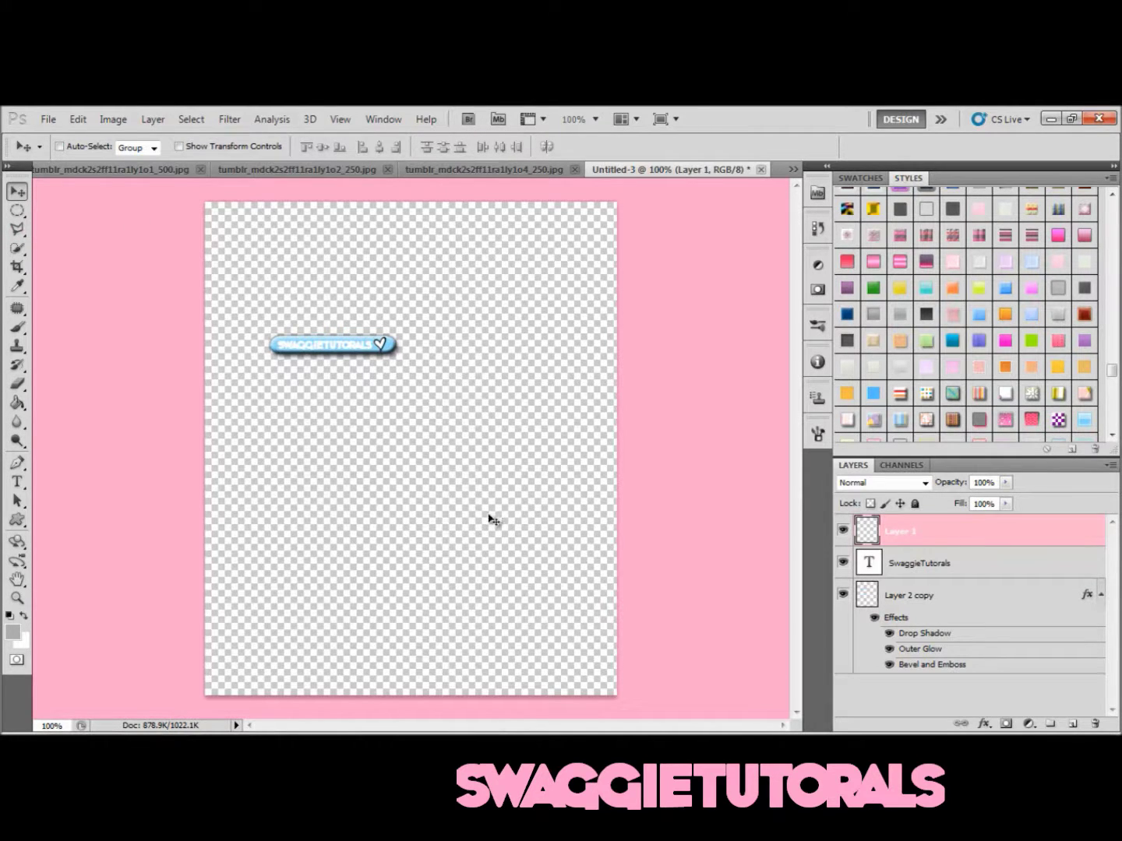
Export the button with Save for Web & Devices as PNG-24 with transparency.
{"action": "left_click", "coordinate": [48, 119]}
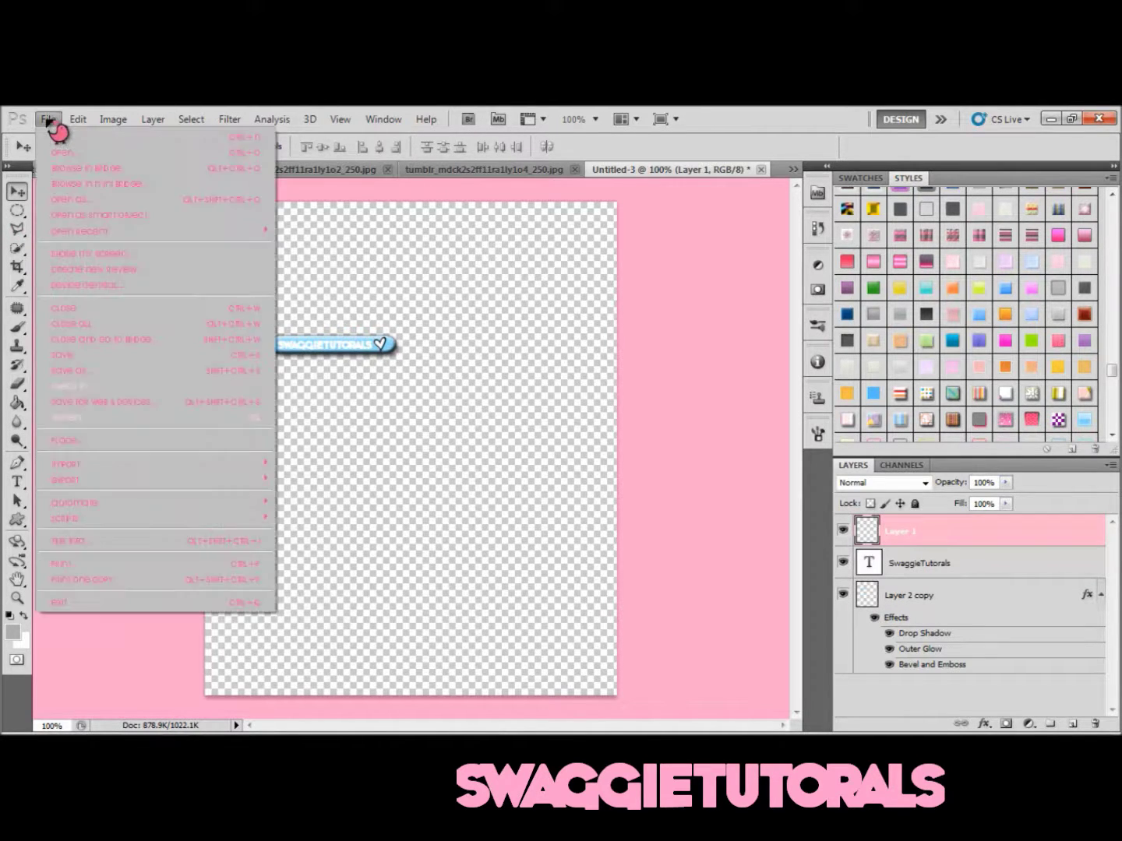
{"action": "left_click", "coordinate": [198, 402]}
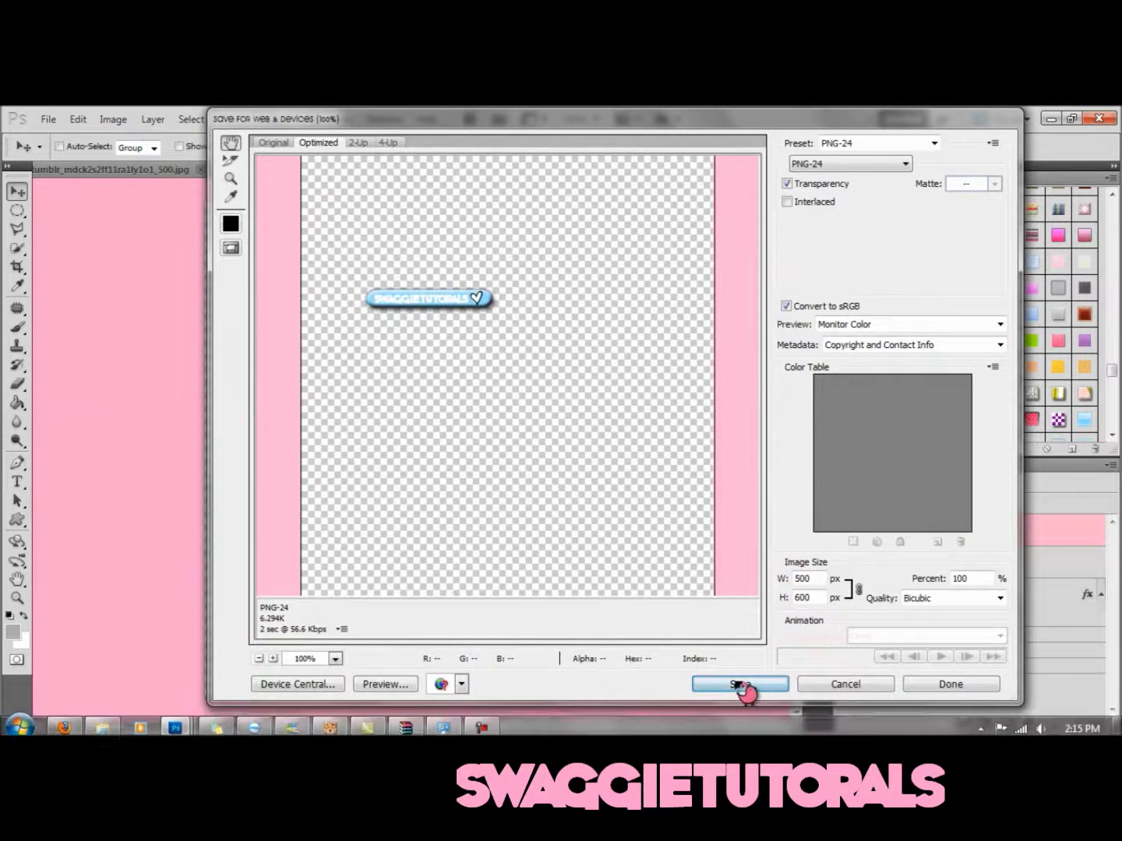
{"action": "left_click", "coordinate": [740, 685]}
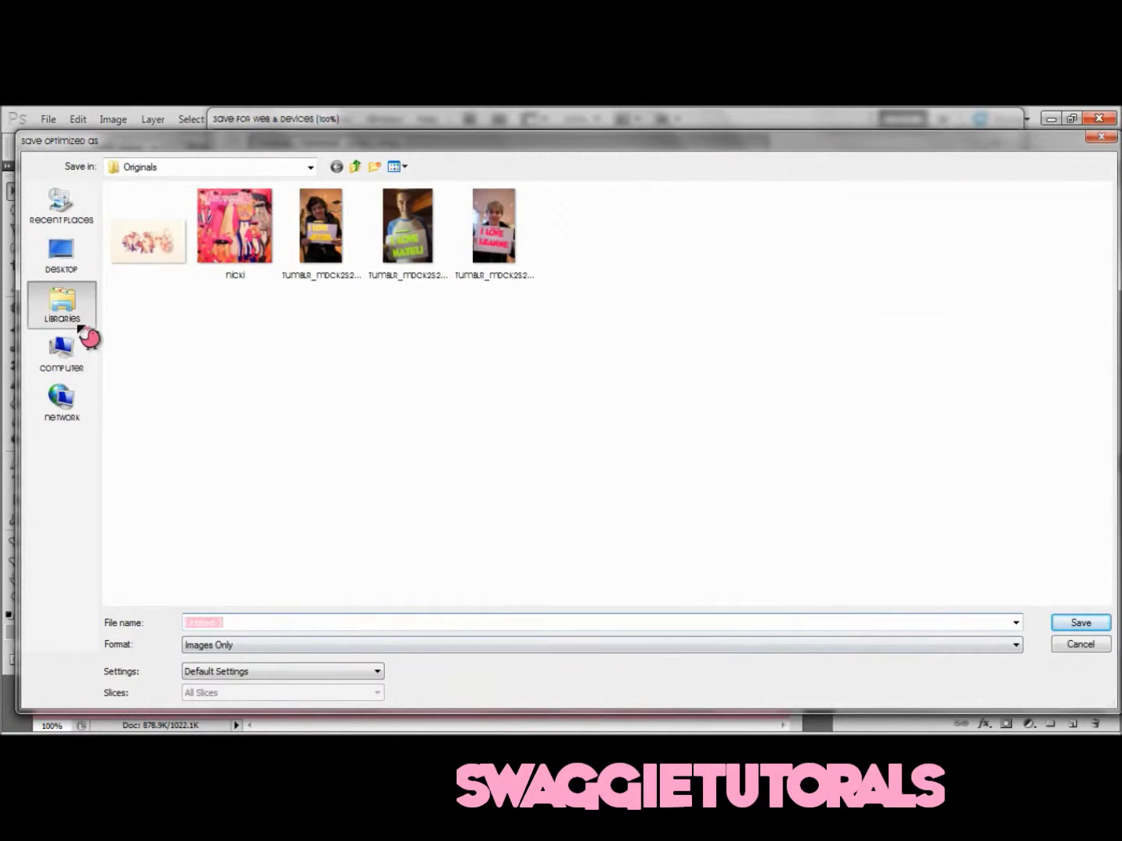
Save the PNG into Documents > Avatar under a new name instead of replacing Untitled-3.png.
{"action": "left_click", "coordinate": [80, 327]}
{"action": "double_click", "coordinate": [132, 227]}
{"action": "double_click", "coordinate": [185, 248]}
{"action": "left_click", "coordinate": [1079, 628]}
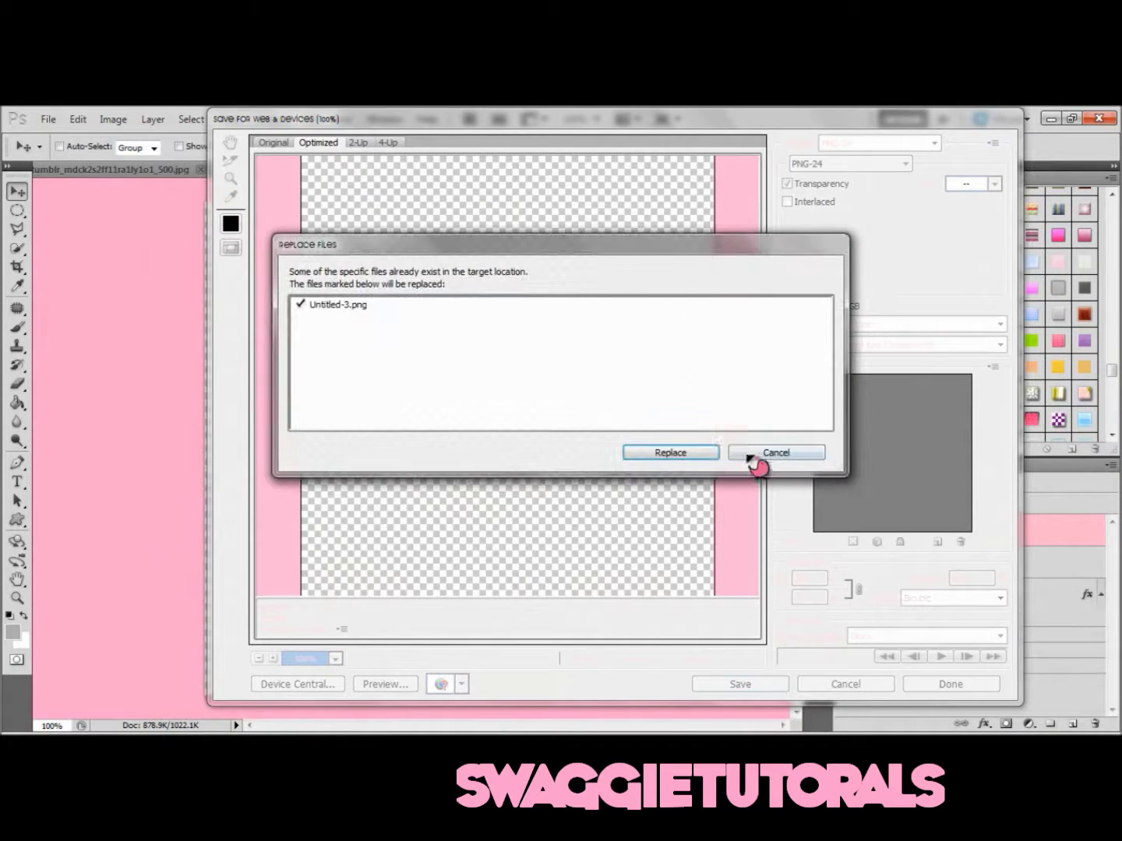
{"action": "left_click", "coordinate": [749, 456]}
{"action": "left_click", "coordinate": [747, 683]}
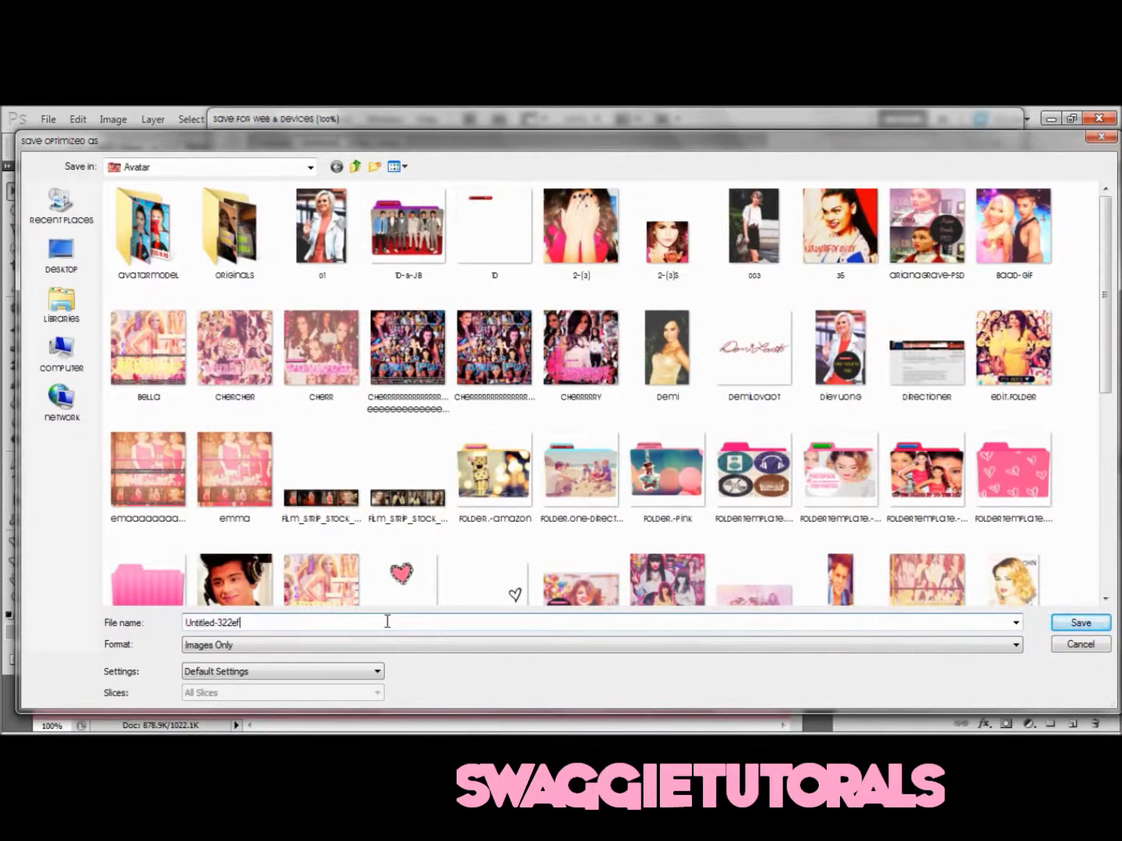
{"action": "key", "text": "Return"}
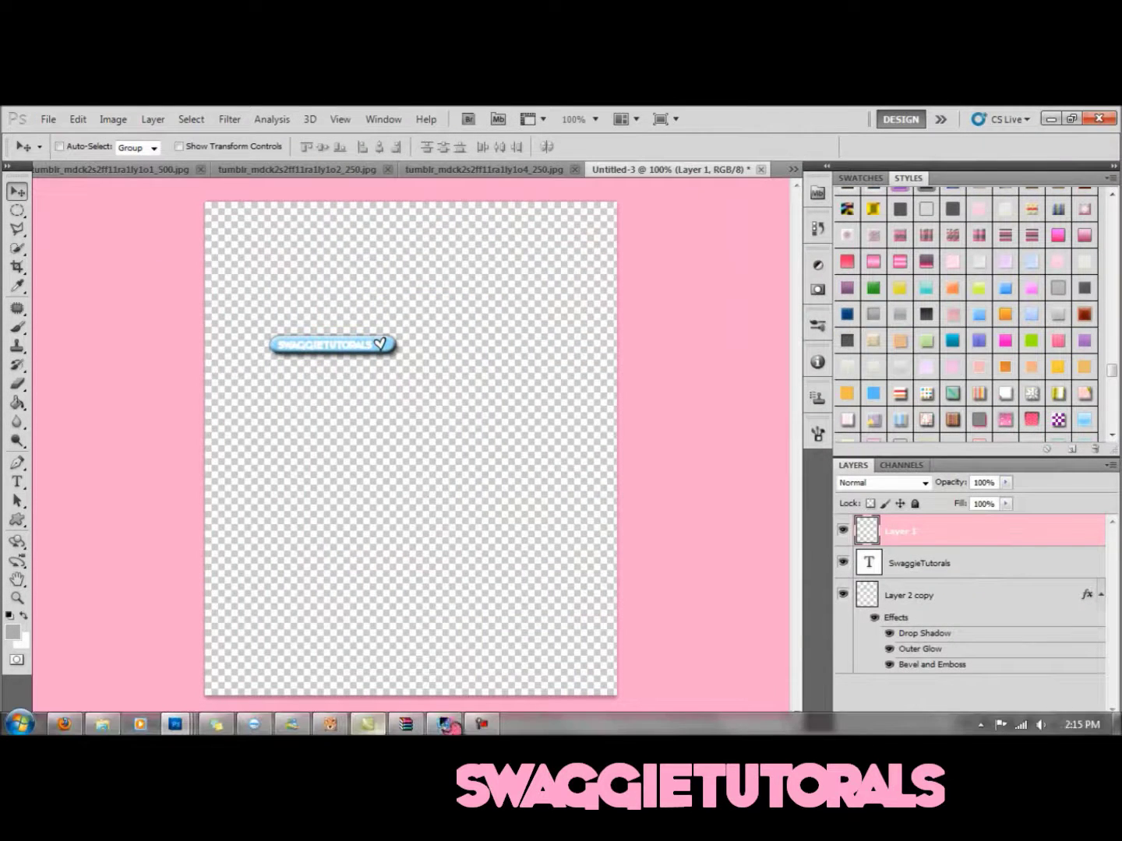
{"action": "left_click", "coordinate": [448, 725]}
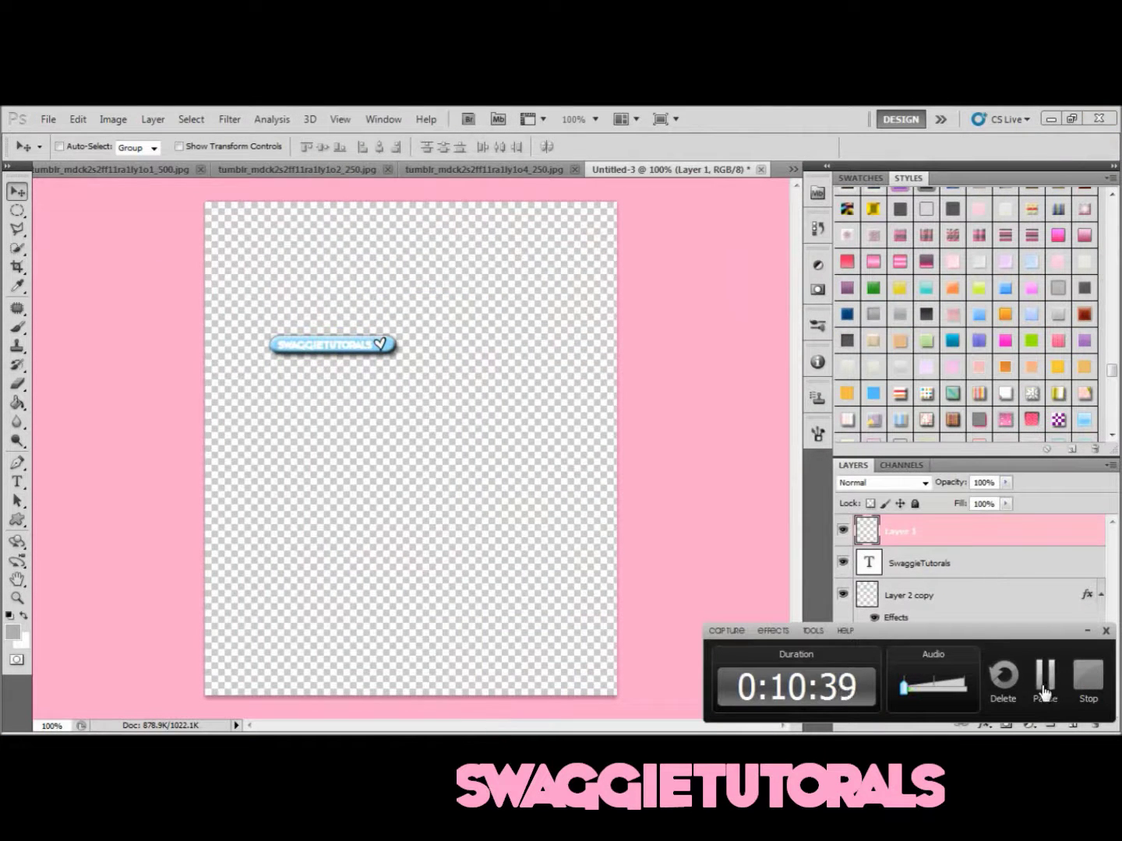